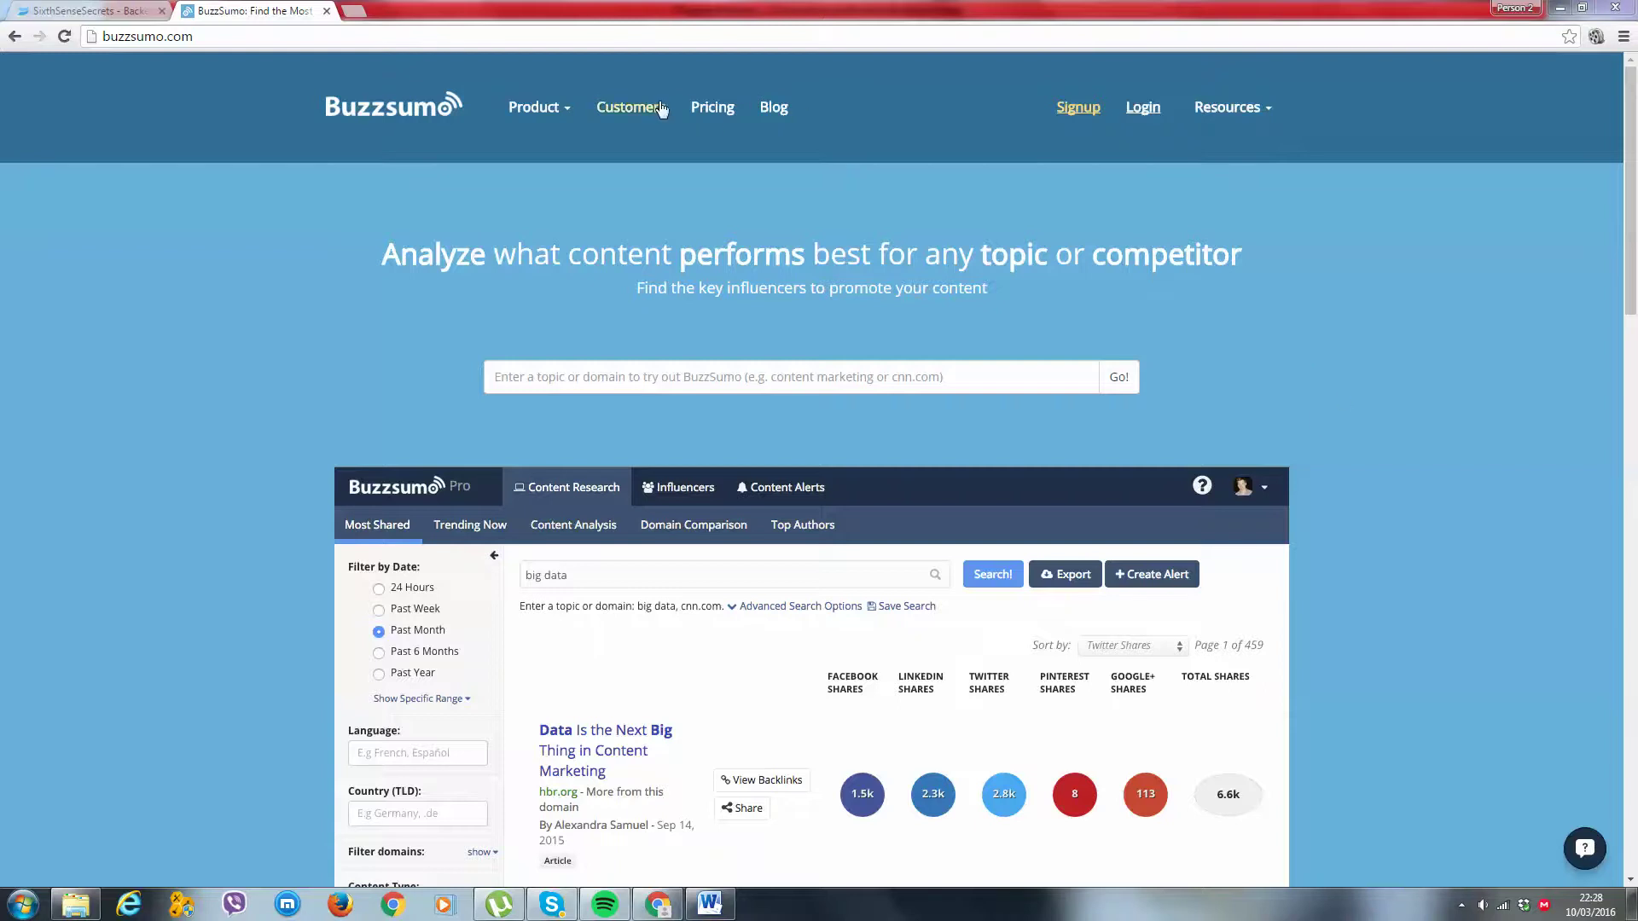
# Open BuzzSumo's pricing page and review the Pro, Agency and Enterprise plan features
pyautogui.click(726, 113)
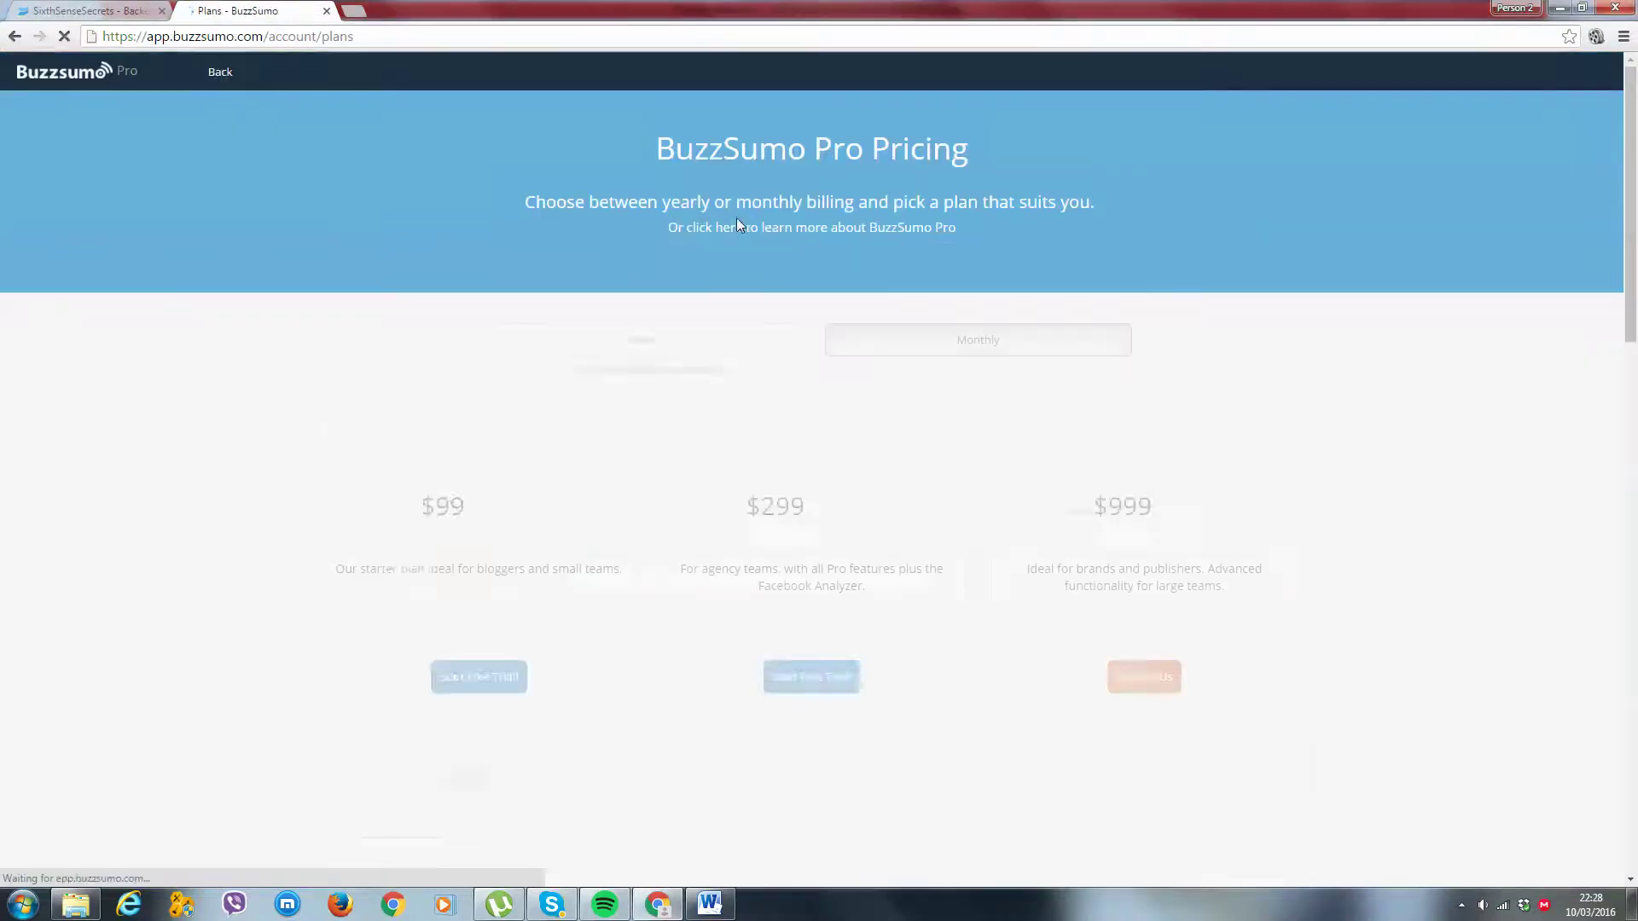
pyautogui.scroll(-2, 767, 243)
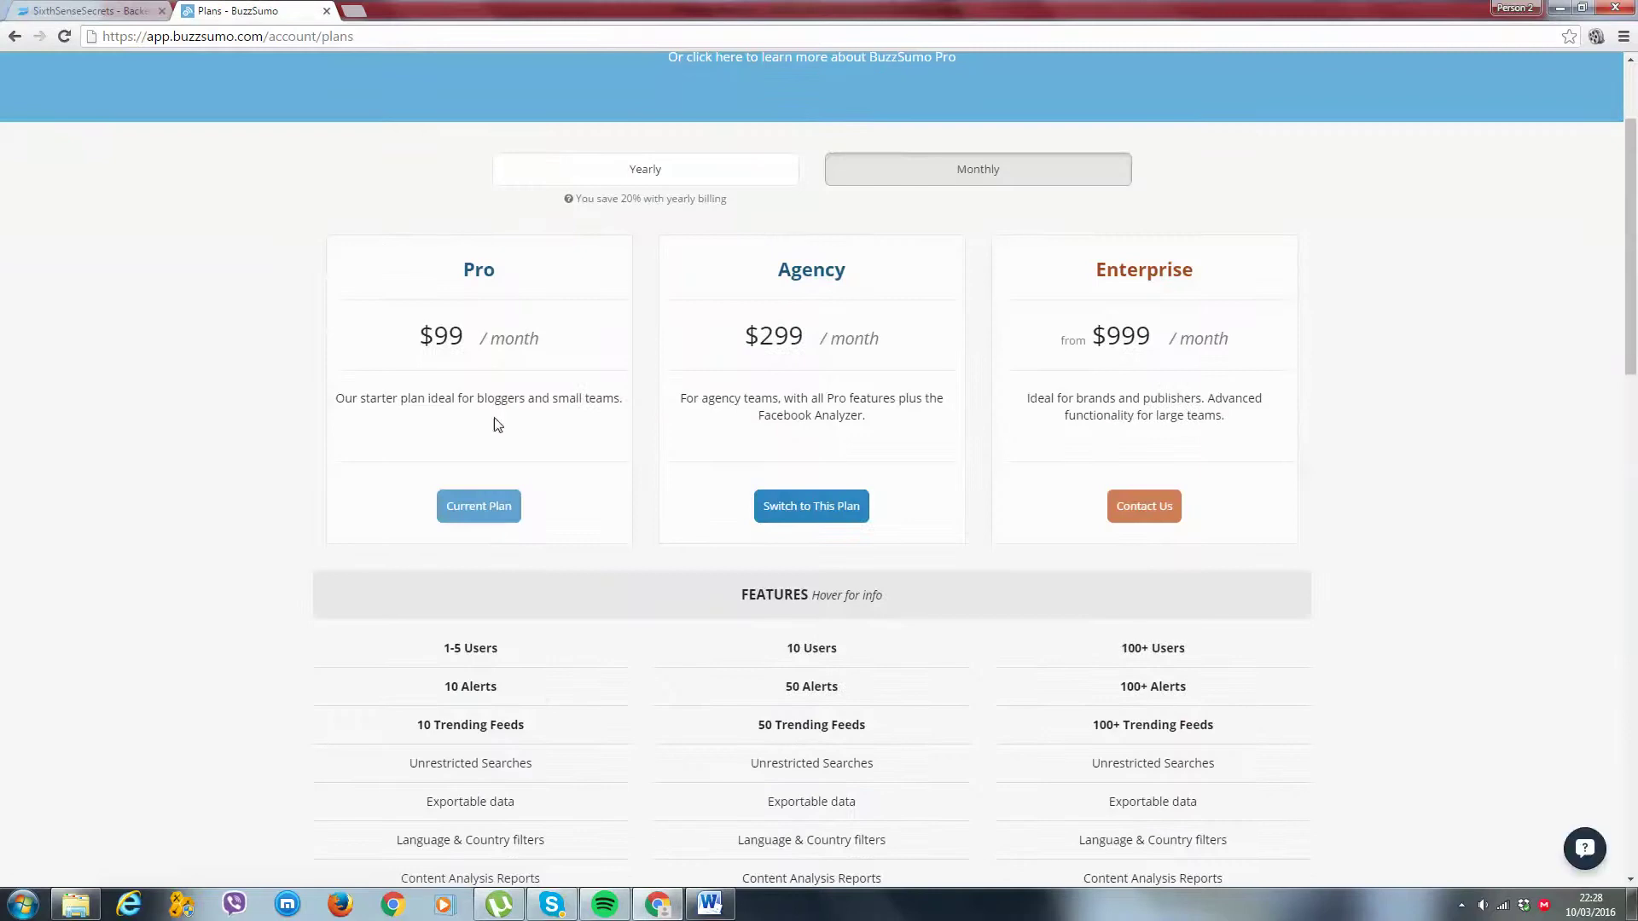
pyautogui.scroll(-2, 340, 422)
pyautogui.scroll(3, 339, 416)
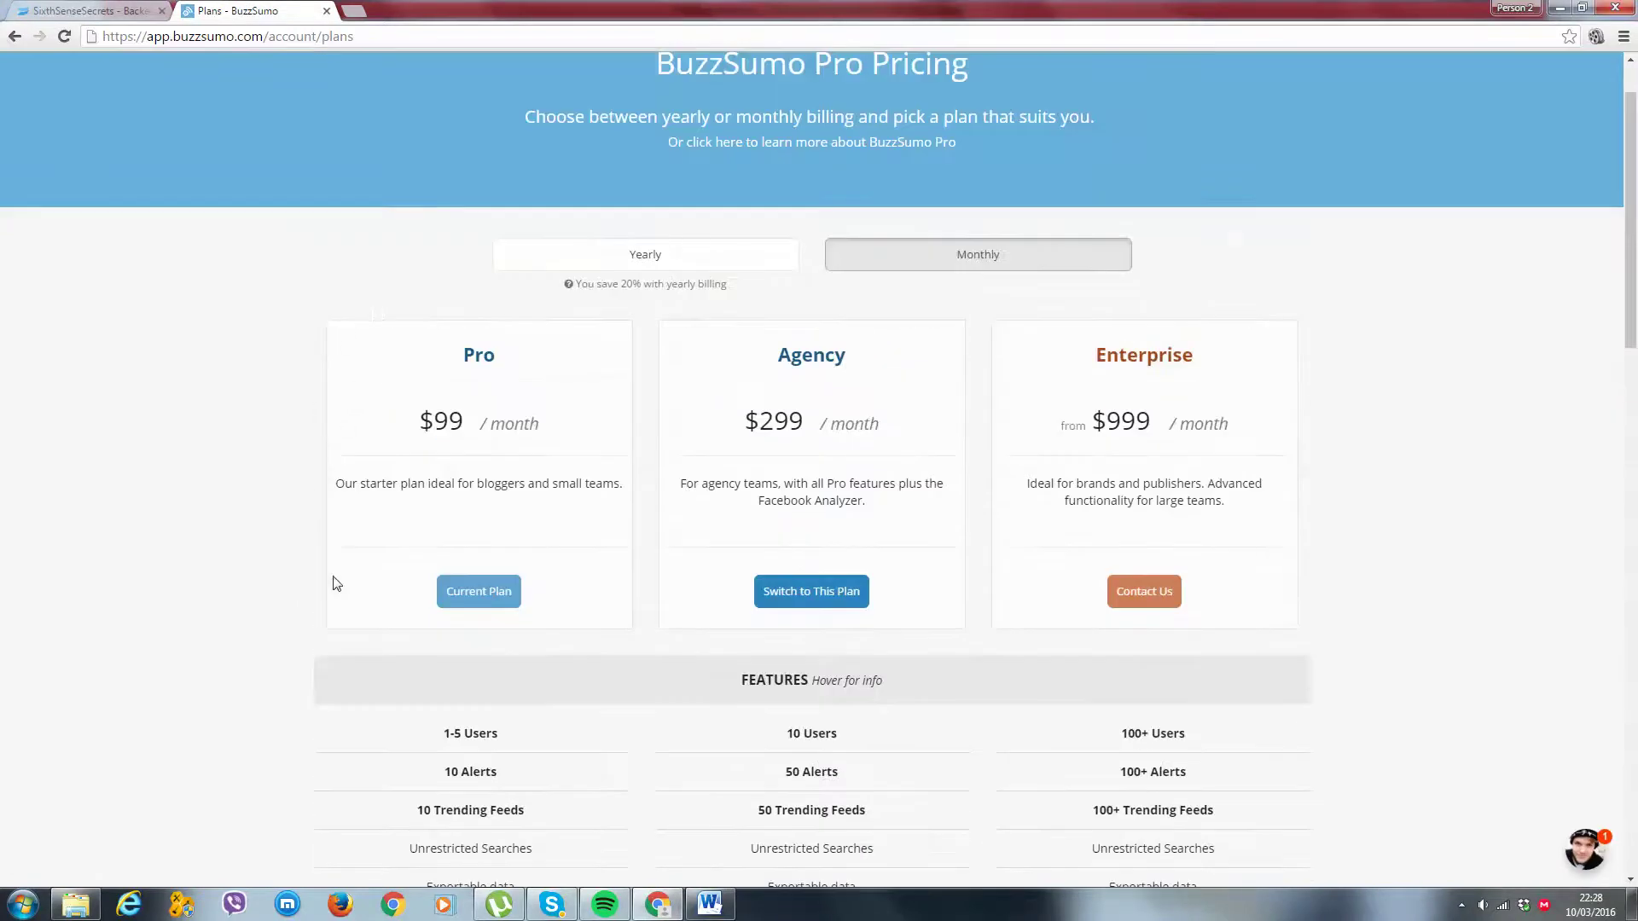
pyautogui.scroll(-2, 384, 314)
pyautogui.scroll(-2, 896, 263)
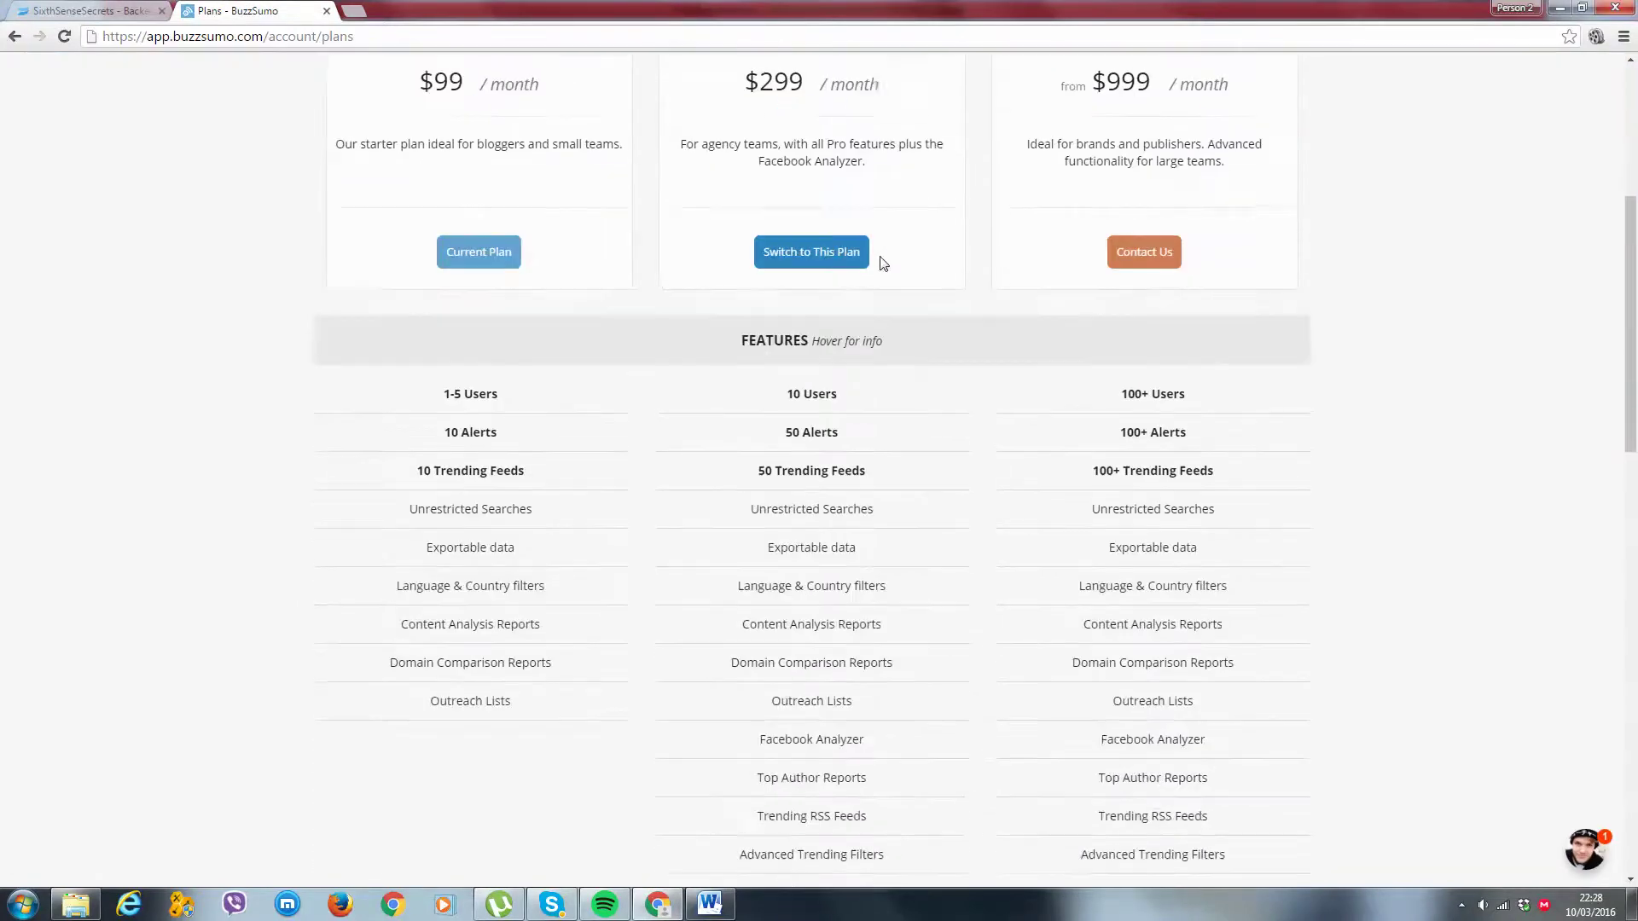
pyautogui.scroll(2, 502, 268)
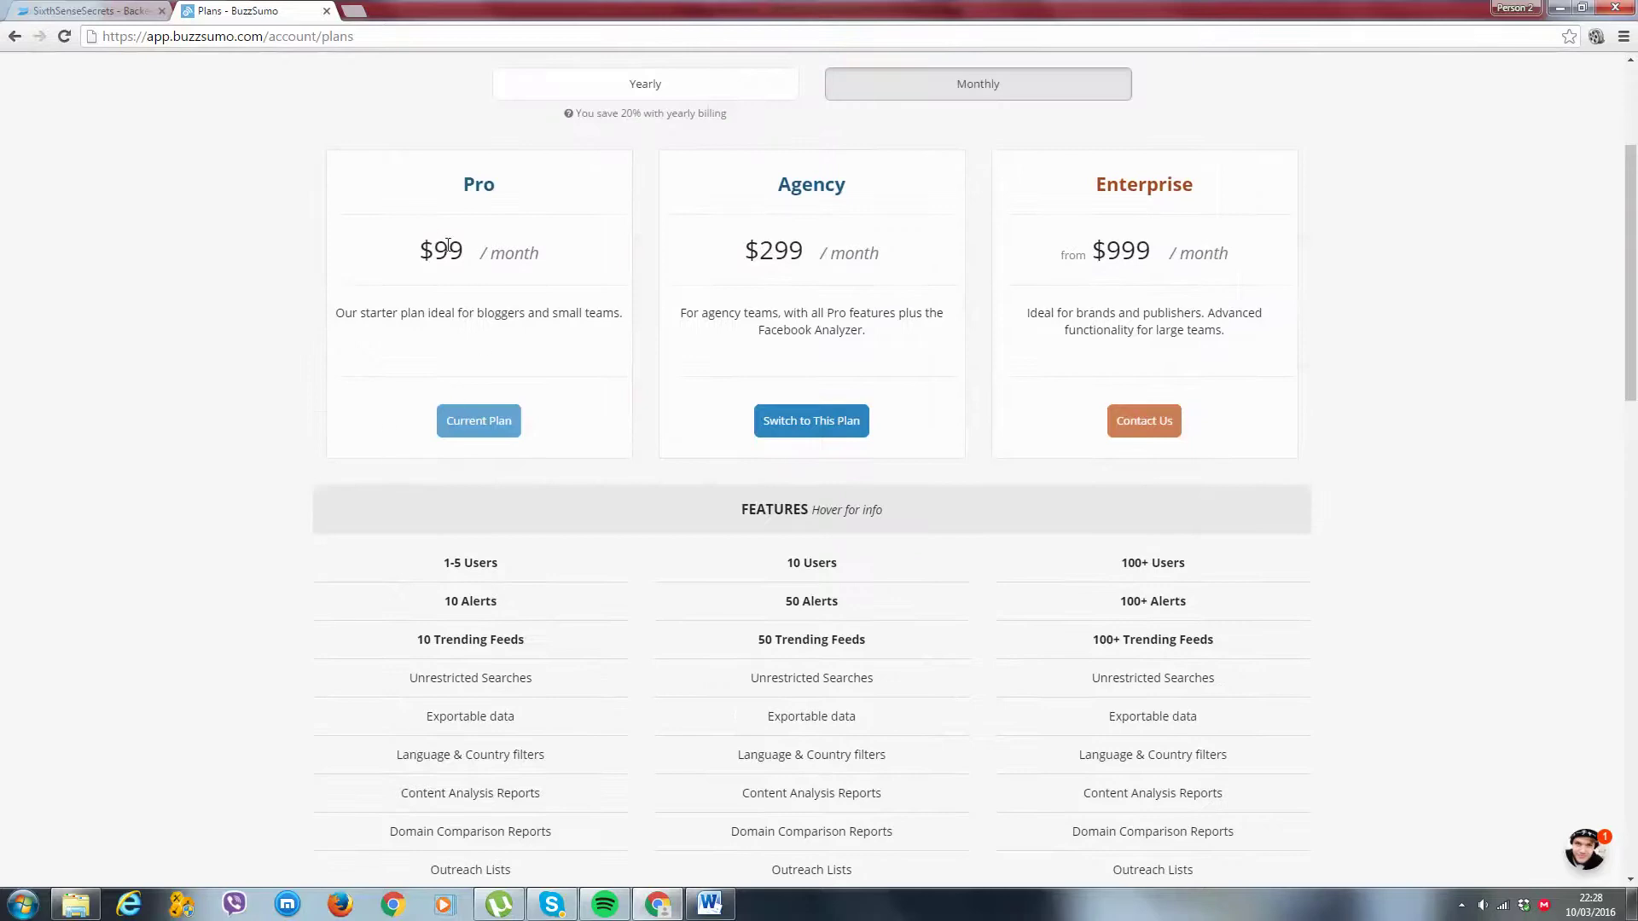
pyautogui.scroll(-4, 472, 269)
pyautogui.scroll(2, 474, 269)
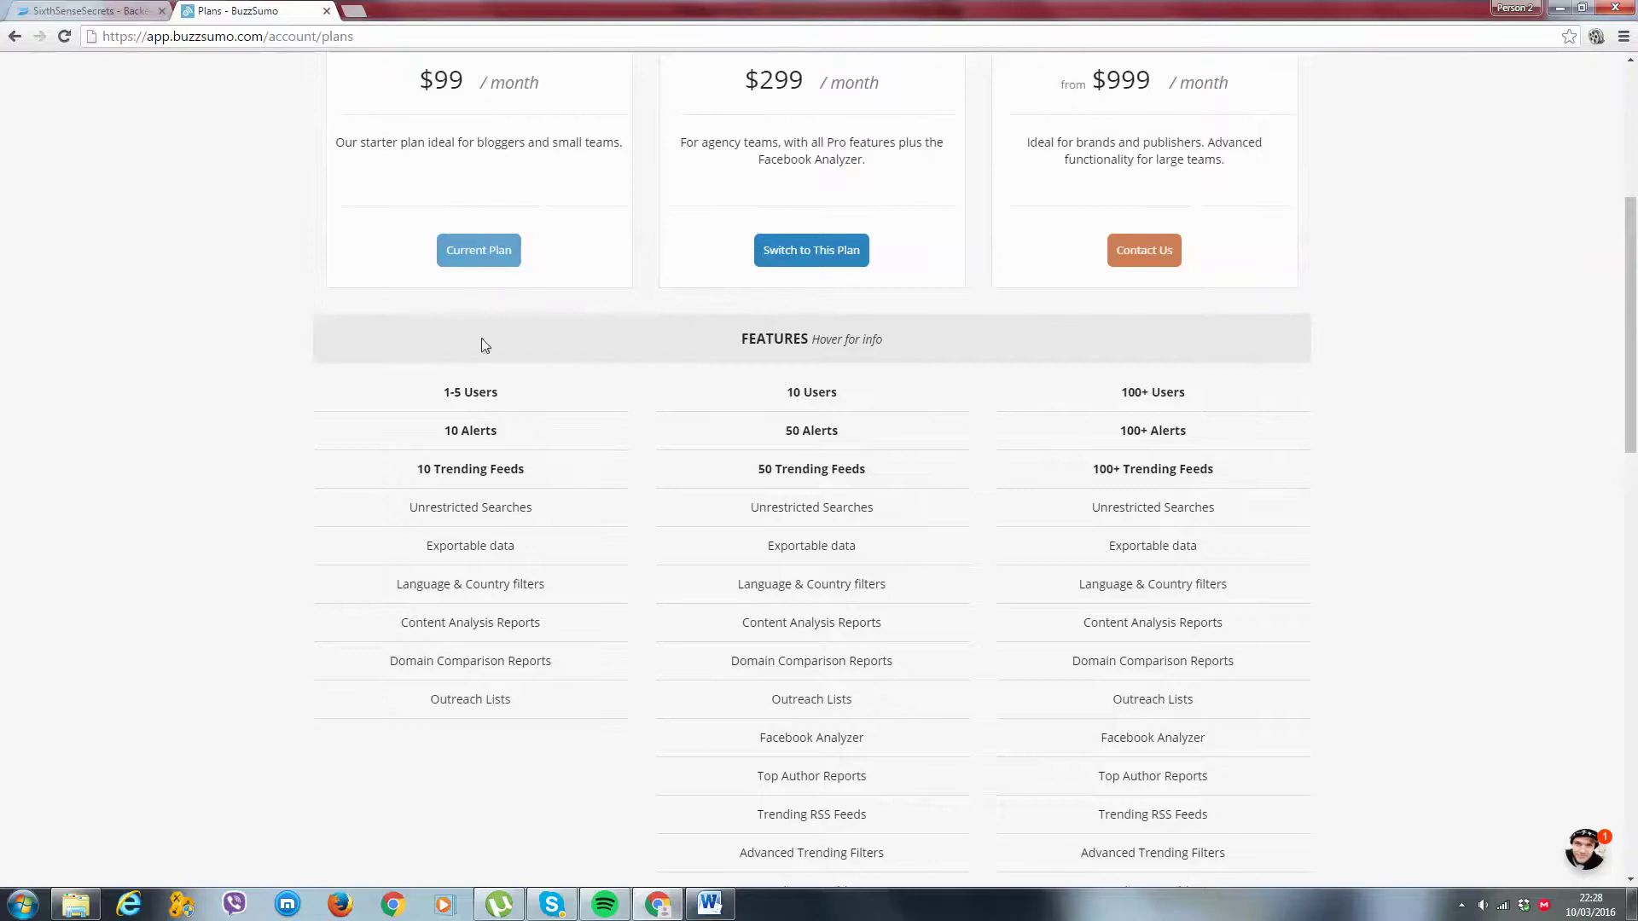
pyautogui.scroll(-2, 888, 171)
pyautogui.scroll(4, 777, 281)
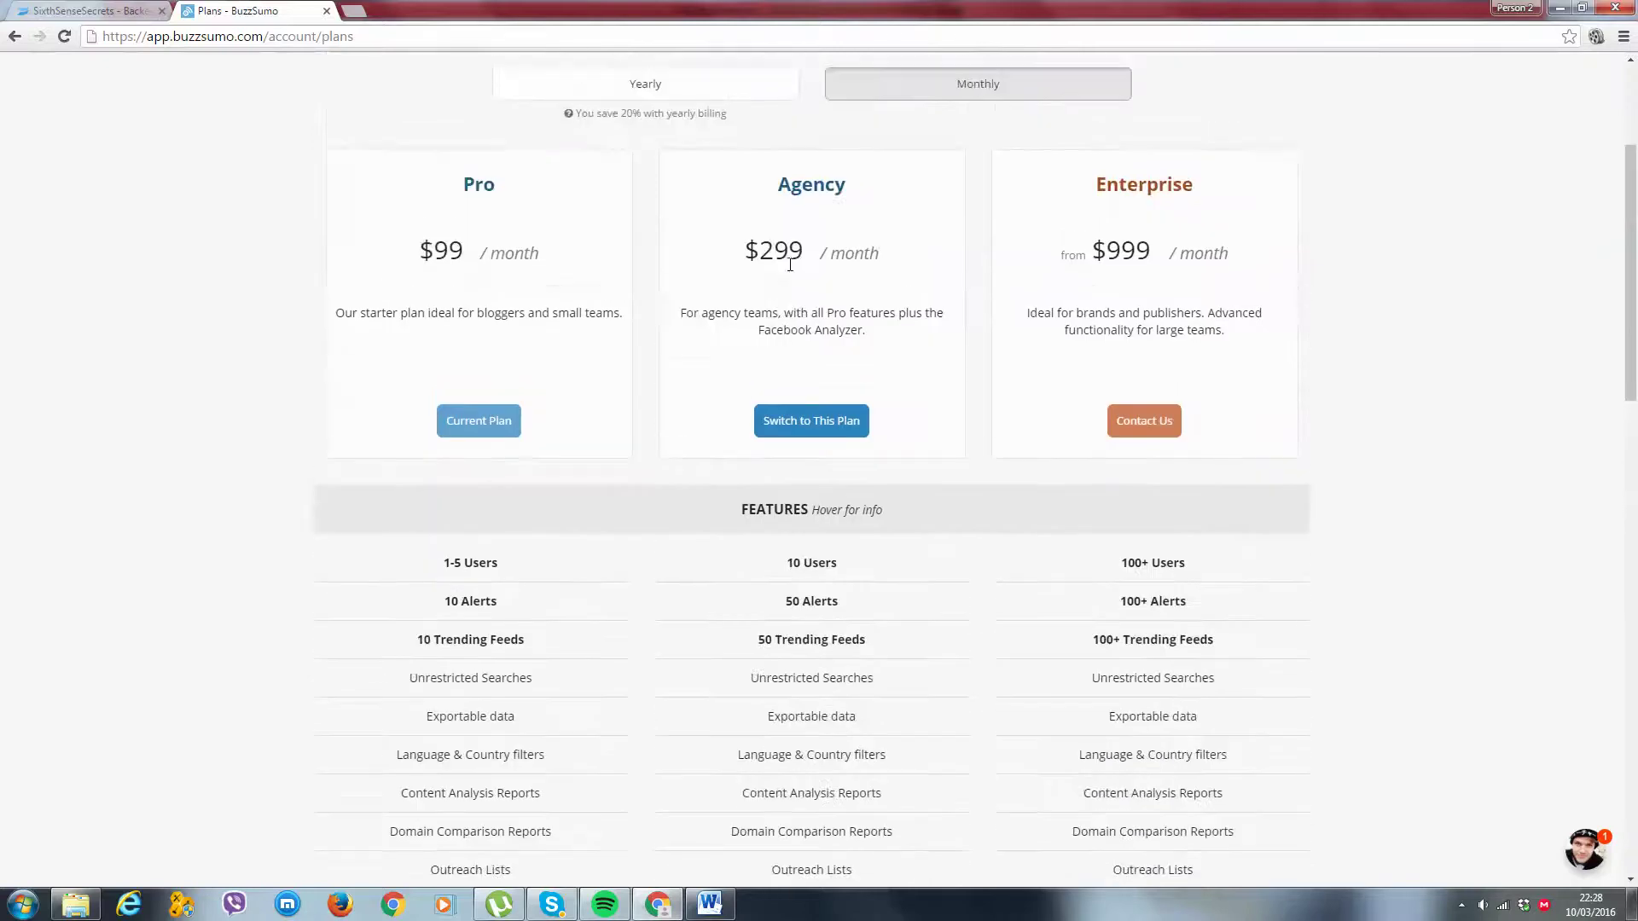
pyautogui.scroll(1, 804, 370)
pyautogui.scroll(-1, 801, 384)
pyautogui.scroll(-2, 852, 370)
pyautogui.scroll(-2, 841, 384)
pyautogui.scroll(-3, 832, 371)
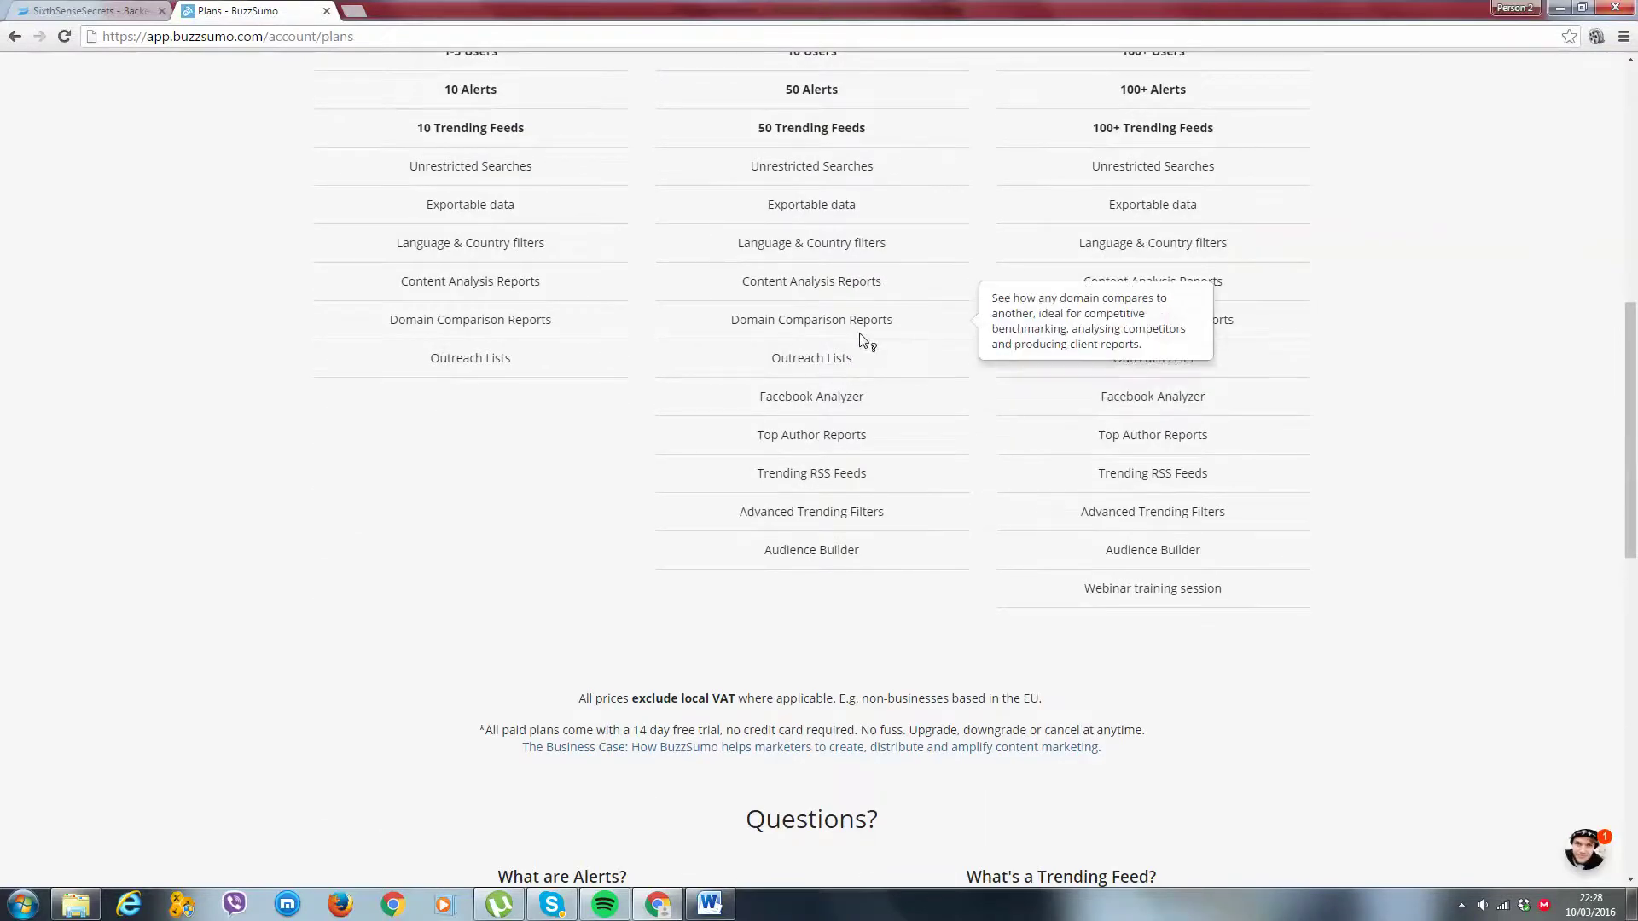
pyautogui.scroll(-4, 865, 339)
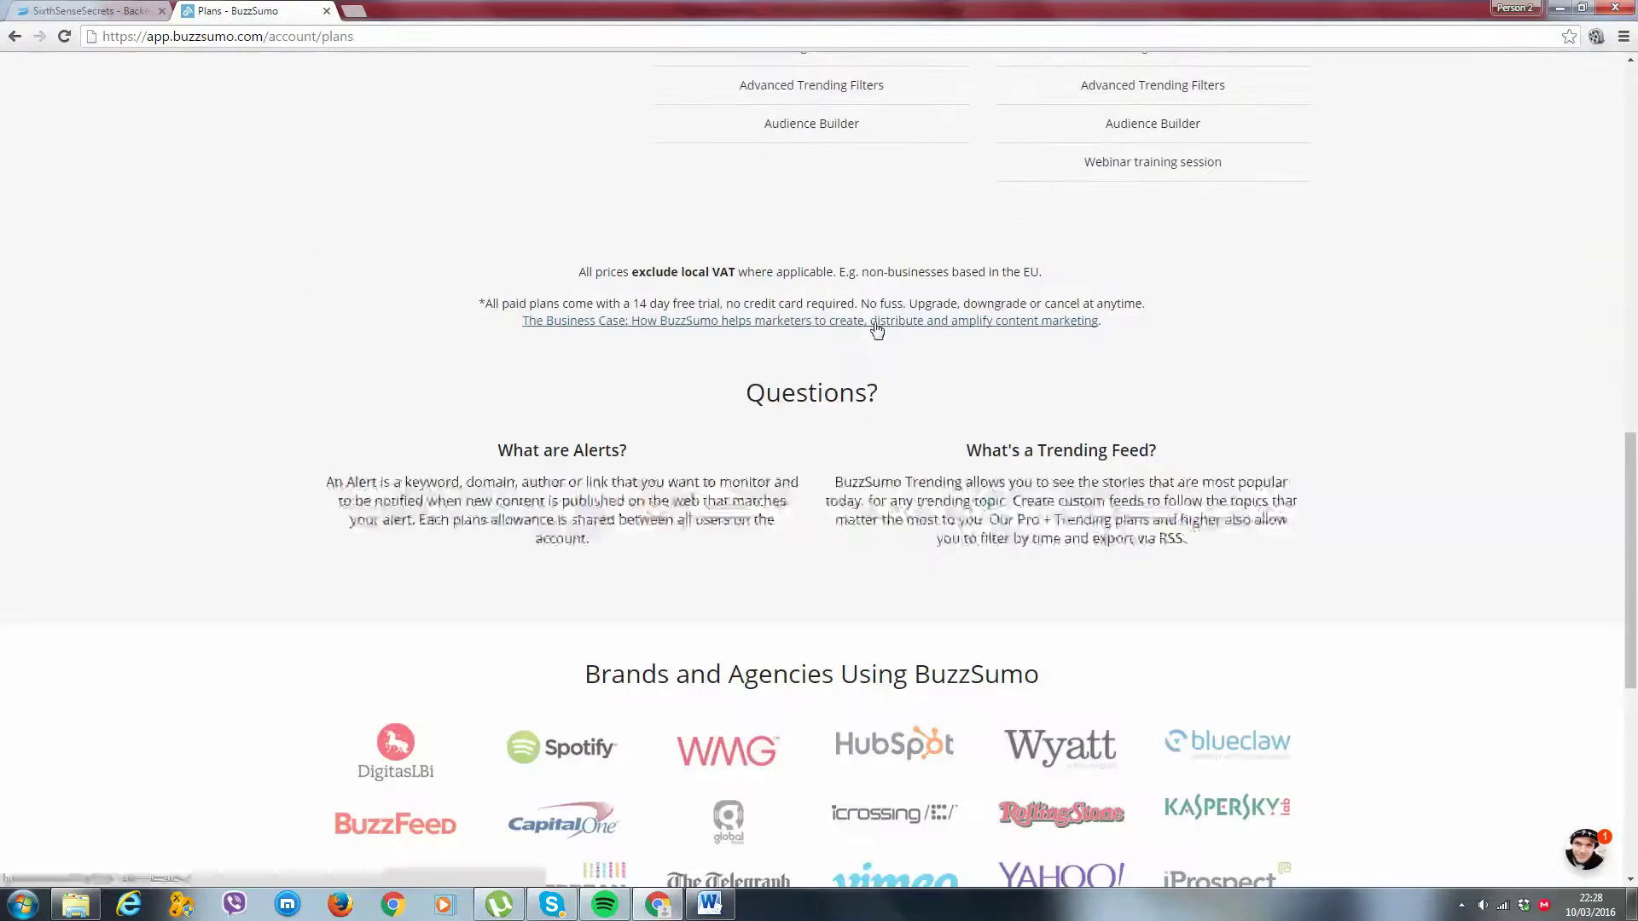
pyautogui.scroll(3, 870, 333)
pyautogui.scroll(5, 857, 359)
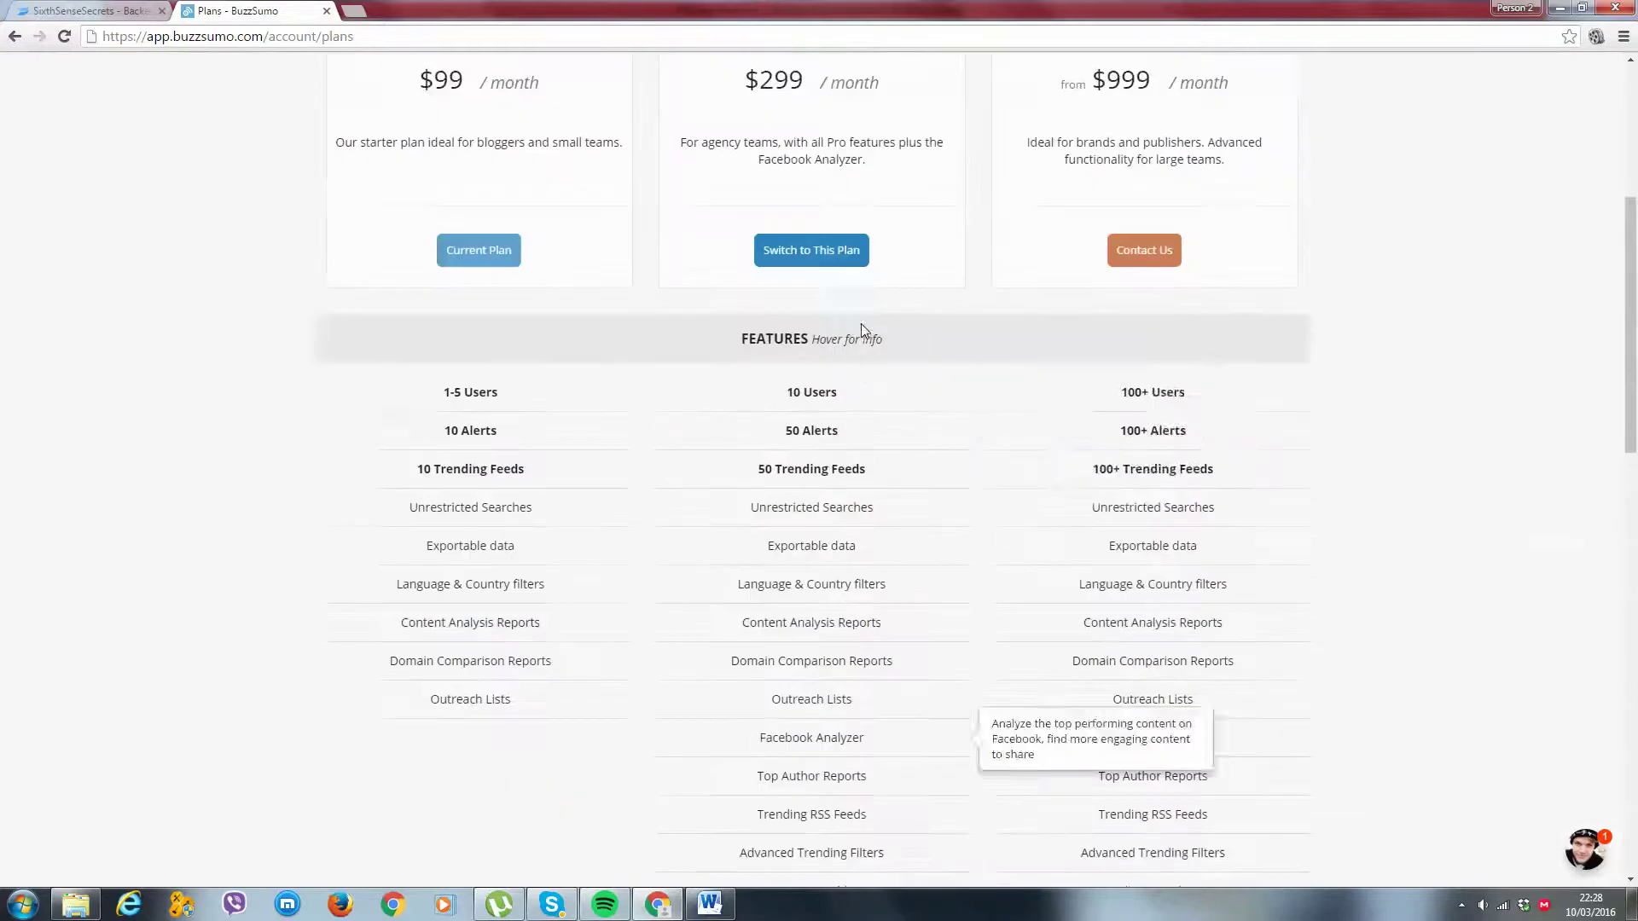
pyautogui.scroll(3, 848, 368)
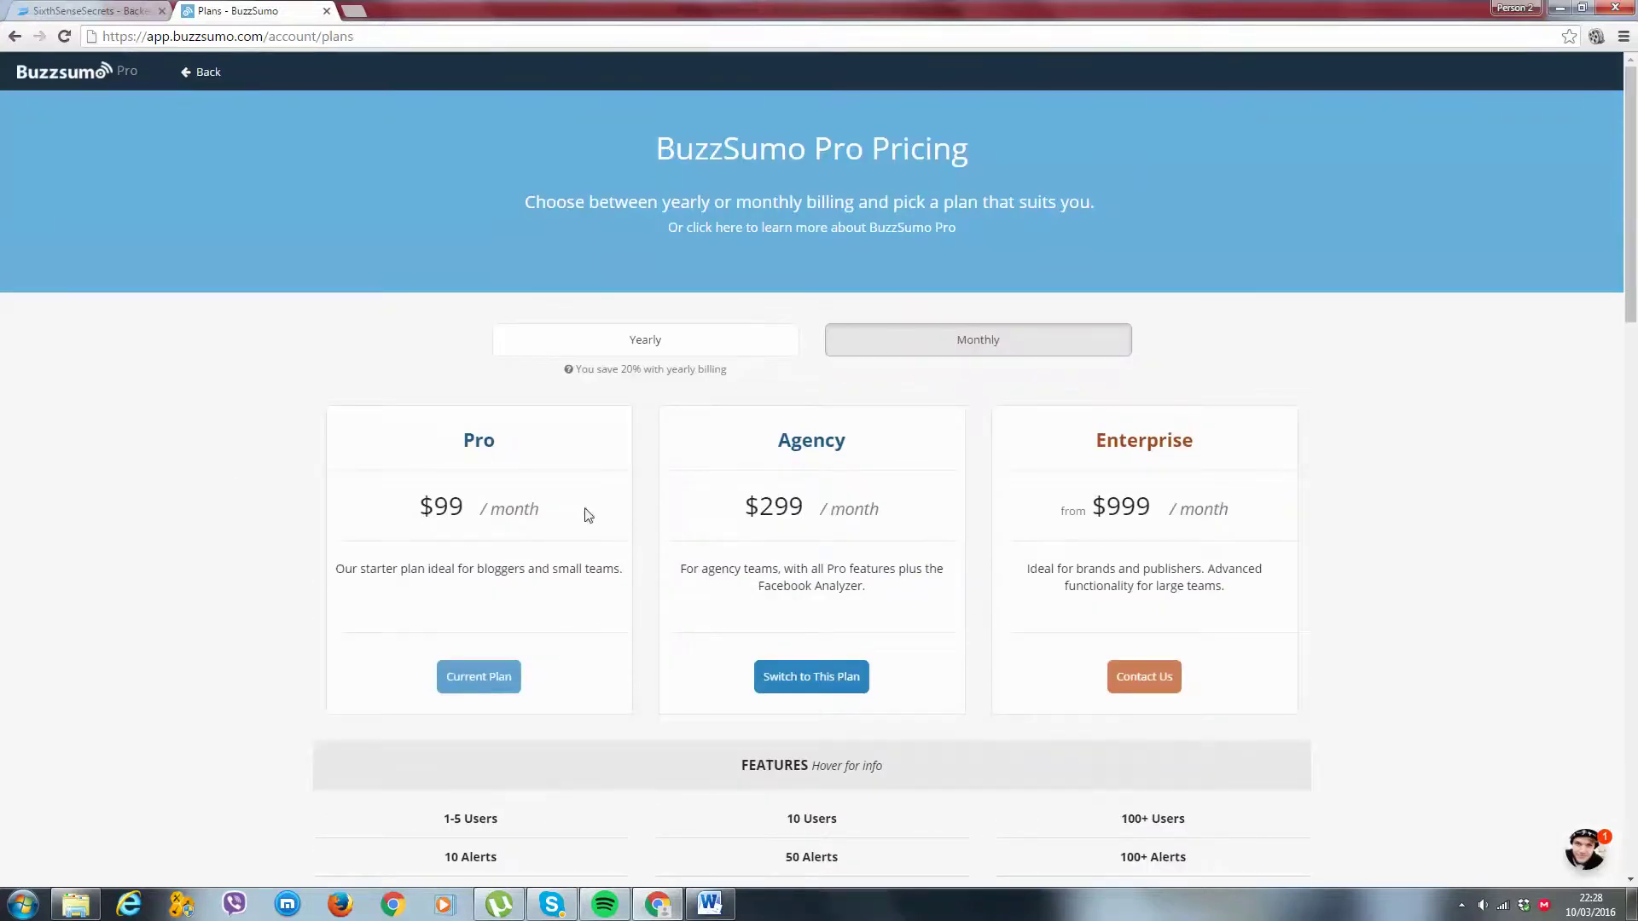
pyautogui.scroll(-1, 486, 590)
pyautogui.scroll(-3, 486, 590)
pyautogui.scroll(3, 422, 551)
pyautogui.scroll(1, 347, 384)
# Log in from the BuzzSumo home page and run a Most Shared search for 'michael jordan'
pyautogui.click(198, 77)
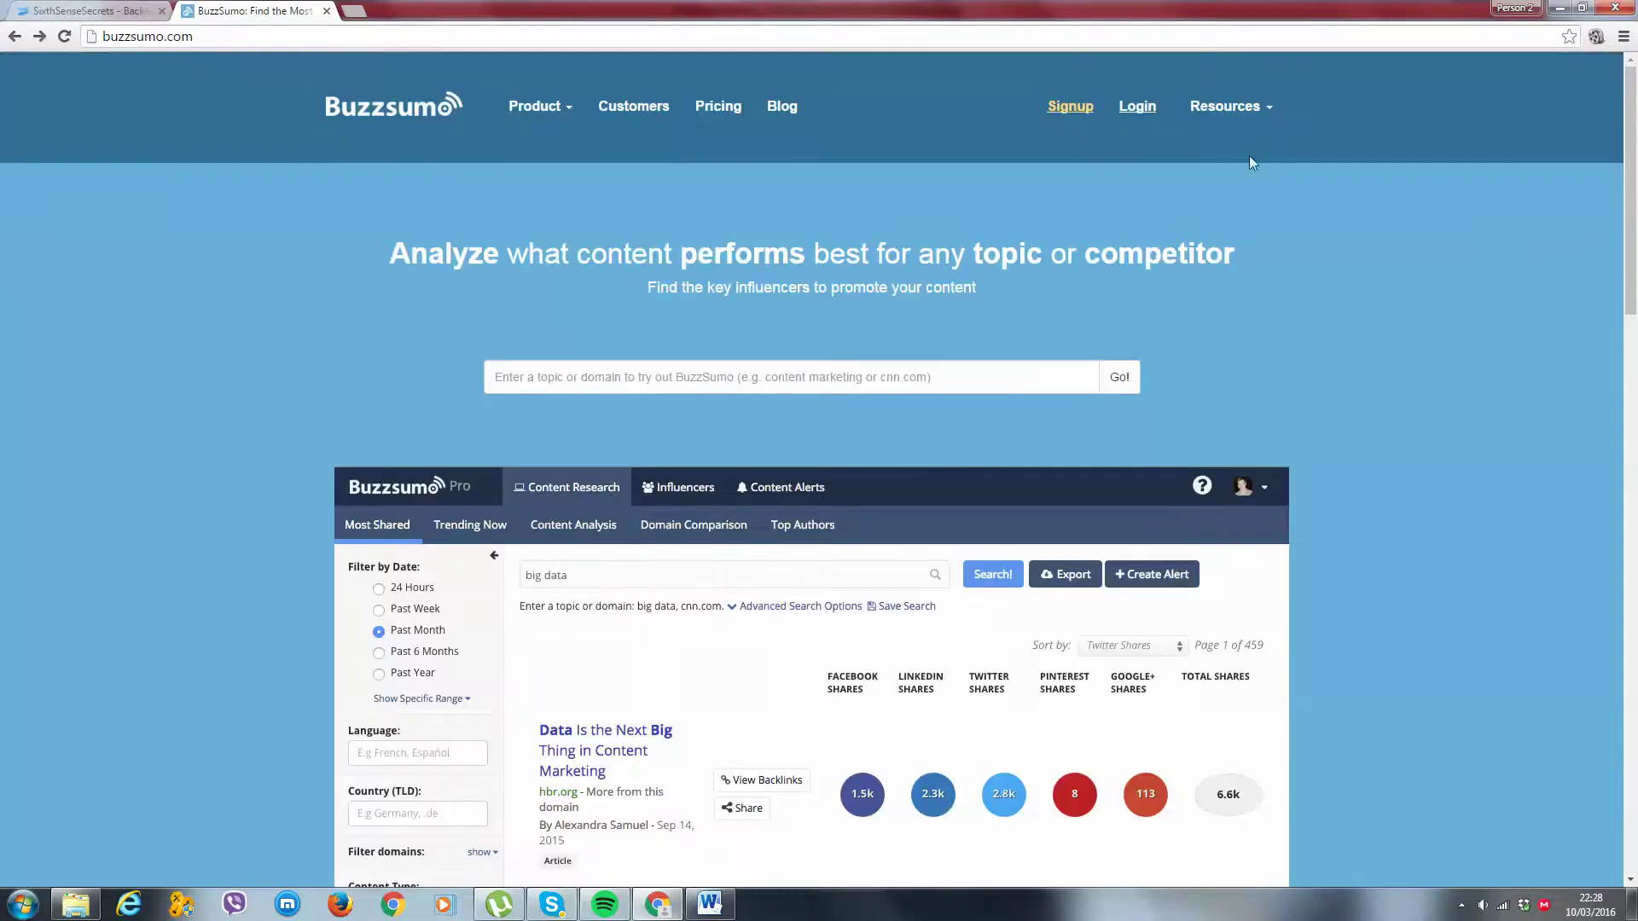
pyautogui.click(1152, 114)
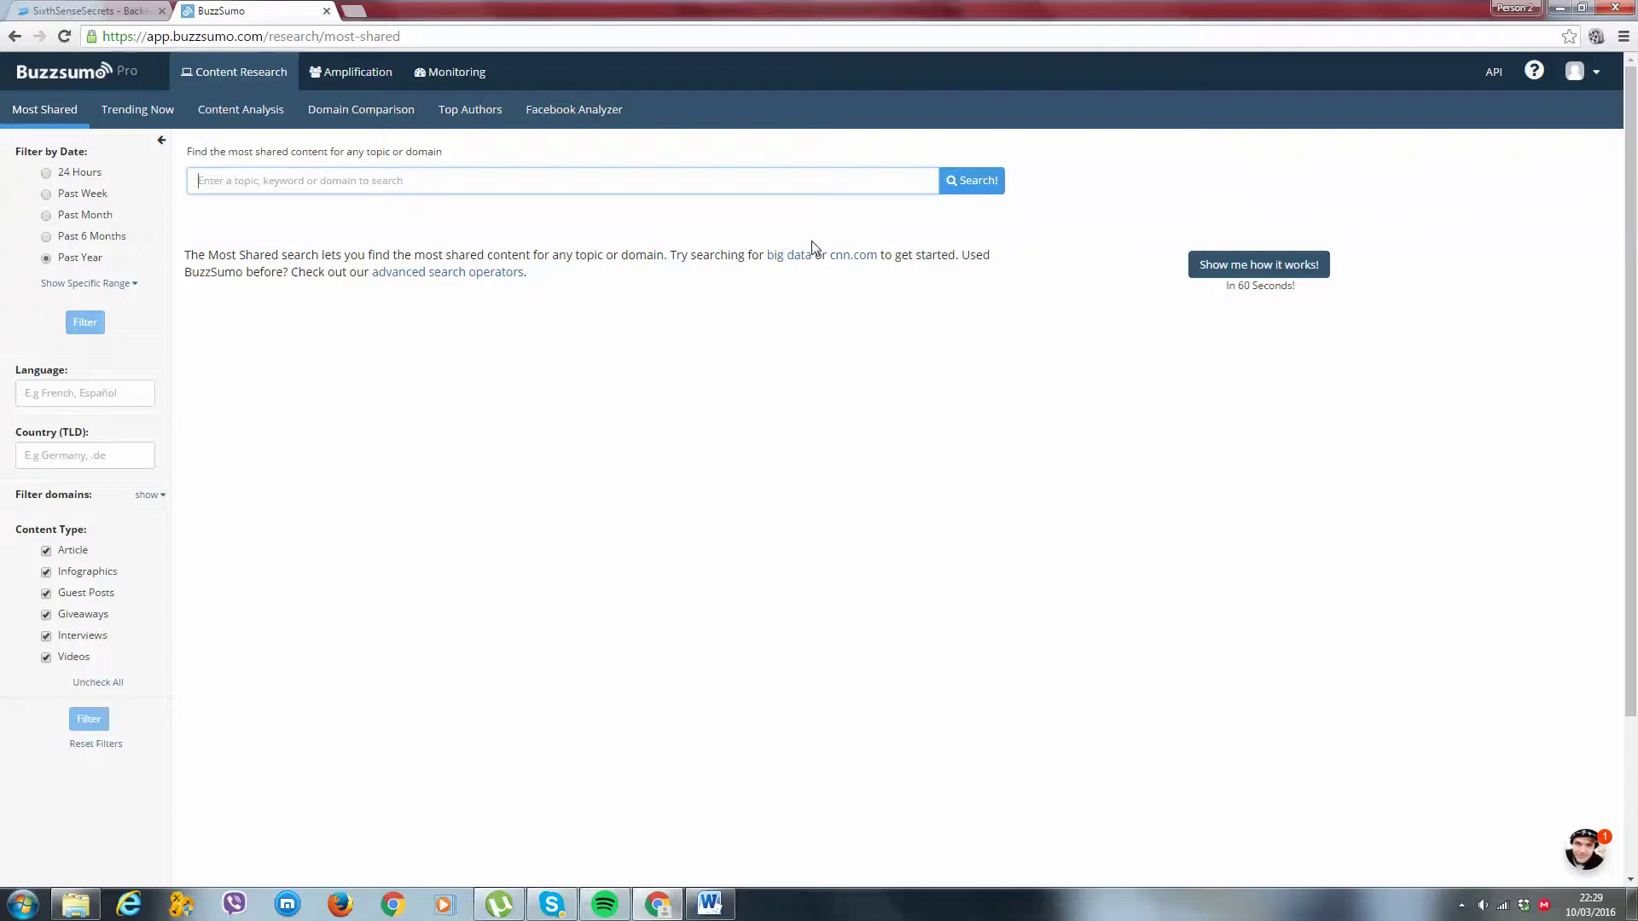
pyautogui.write('michael jordan')
pyautogui.press('Return')
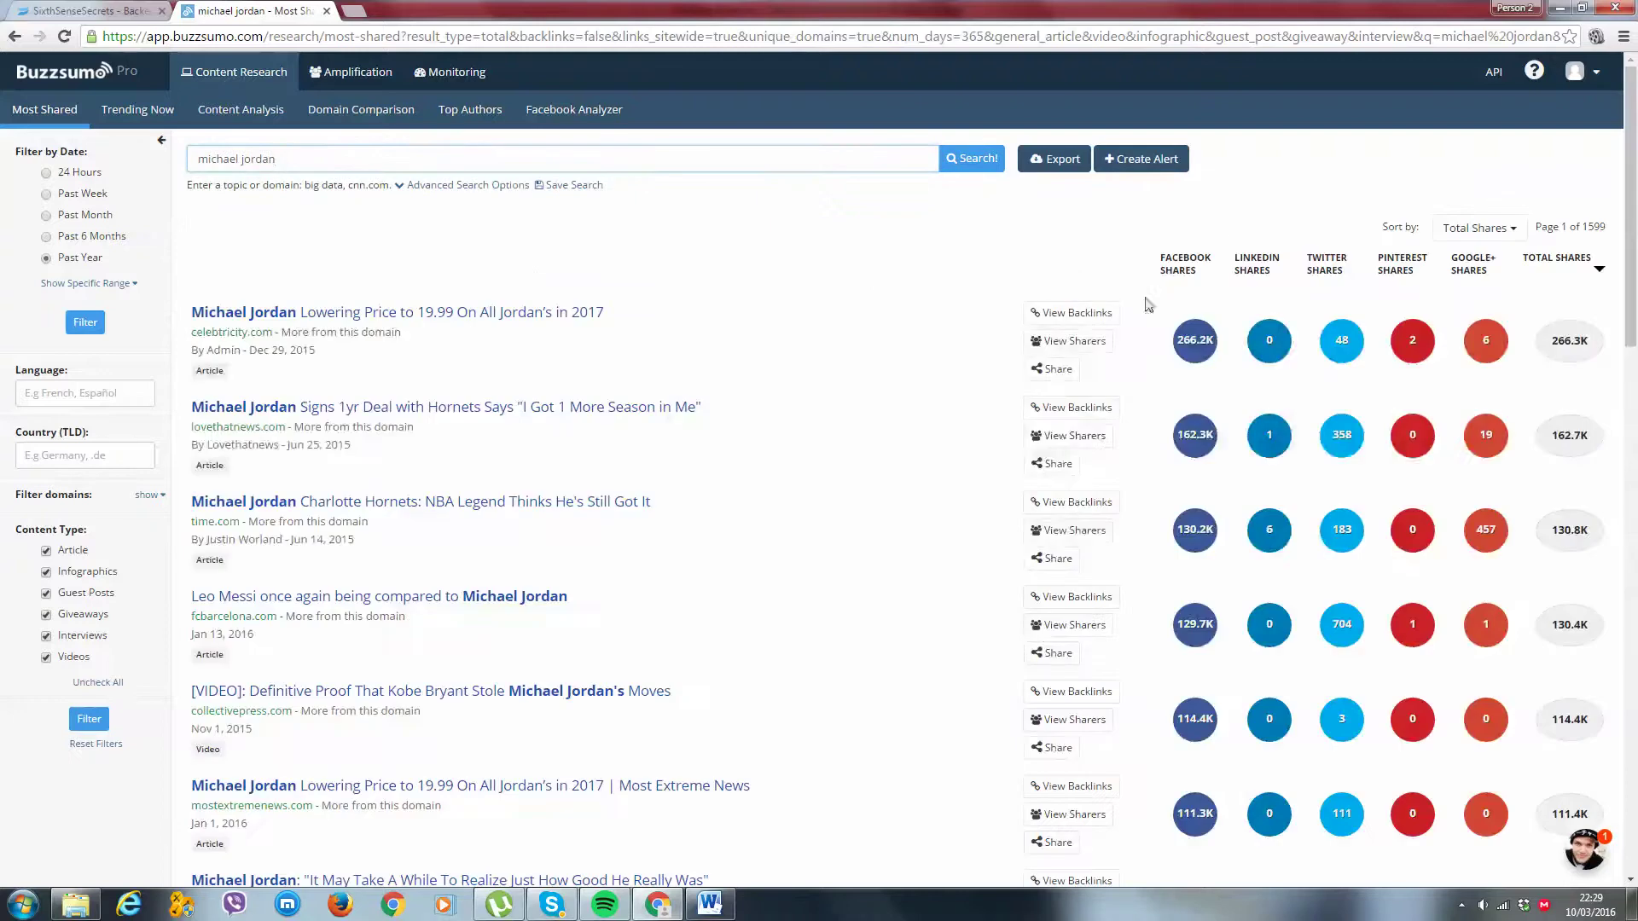
# Sort the michael jordan results by Facebook Shares, led by a 266.3K-share celebritcity.com article
pyautogui.click(1186, 264)
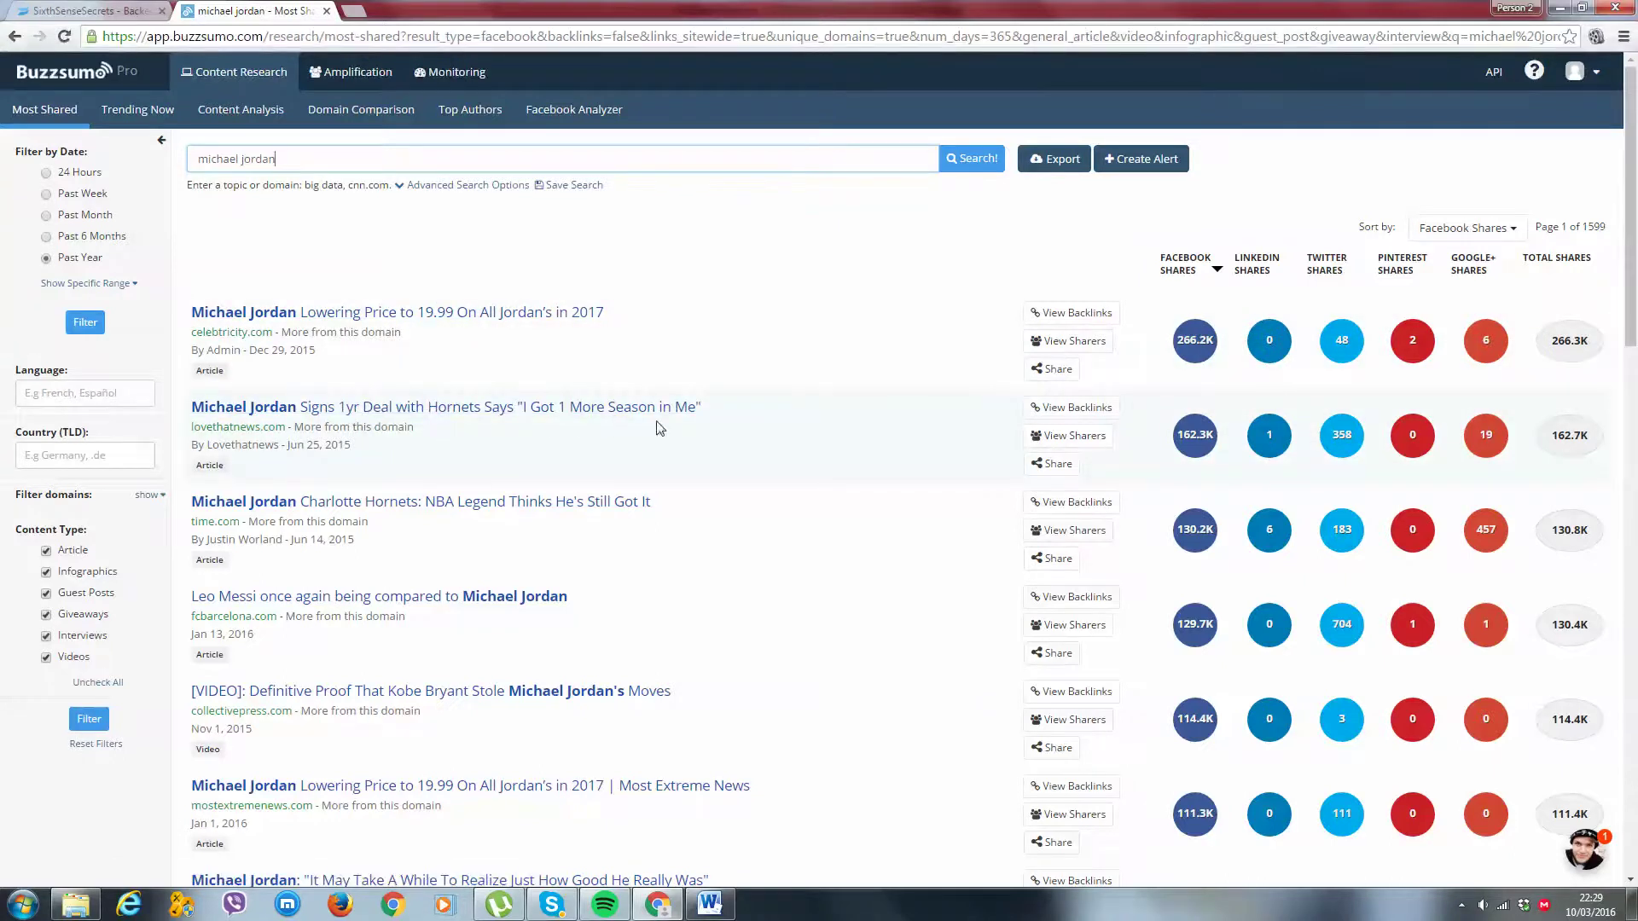
pyautogui.scroll(-1, 652, 391)
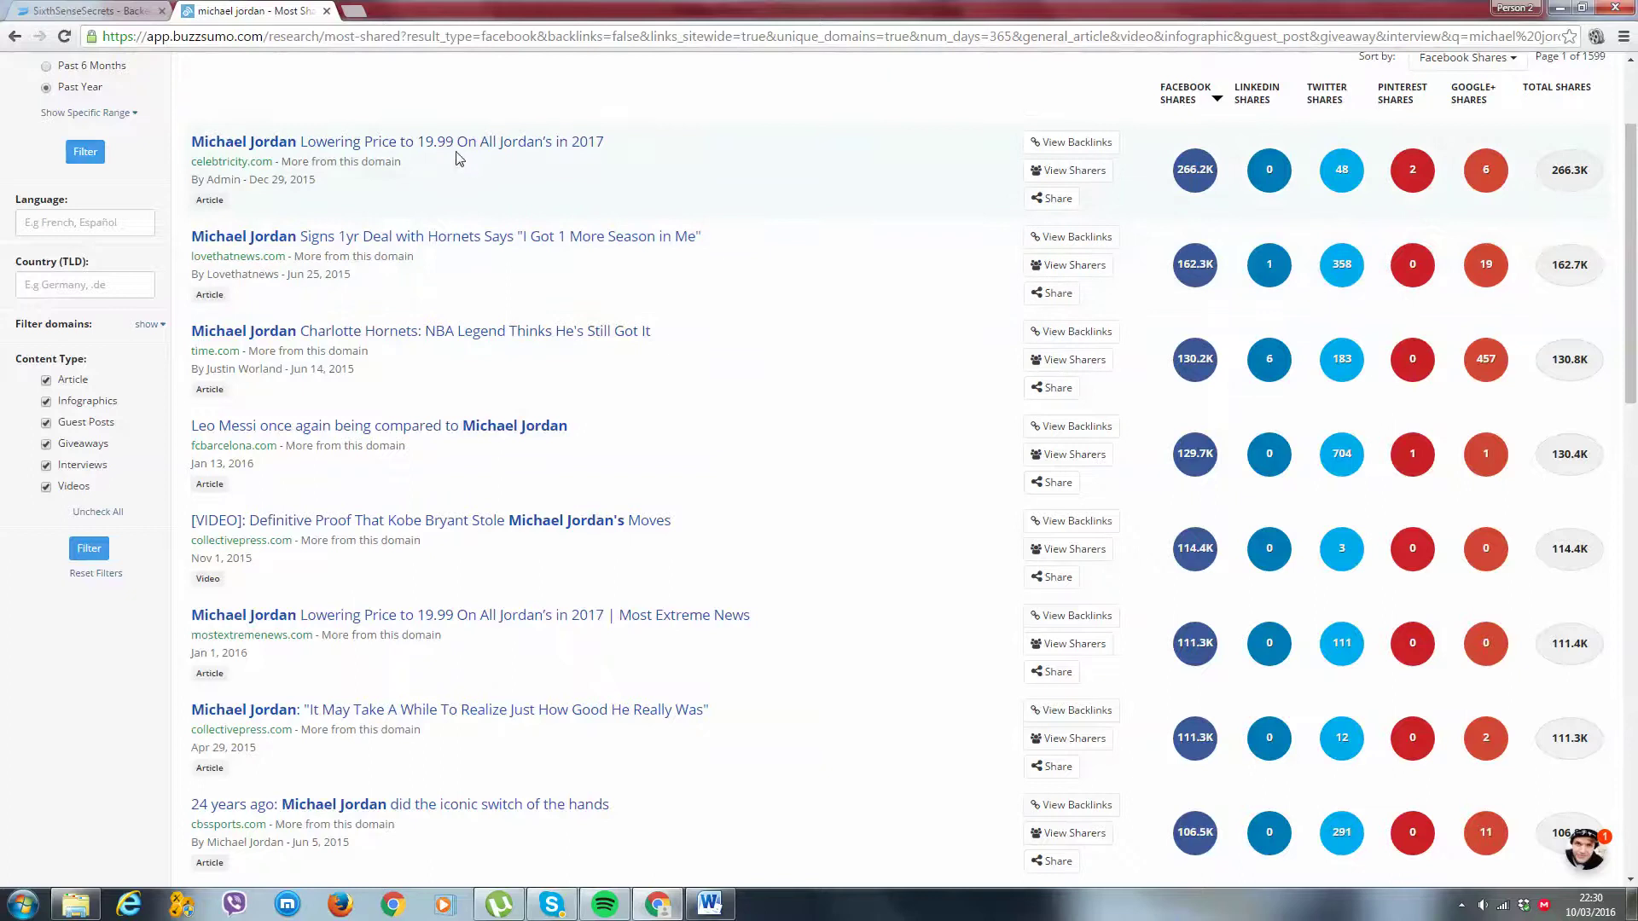
pyautogui.scroll(1, 460, 155)
pyautogui.scroll(2, 464, 193)
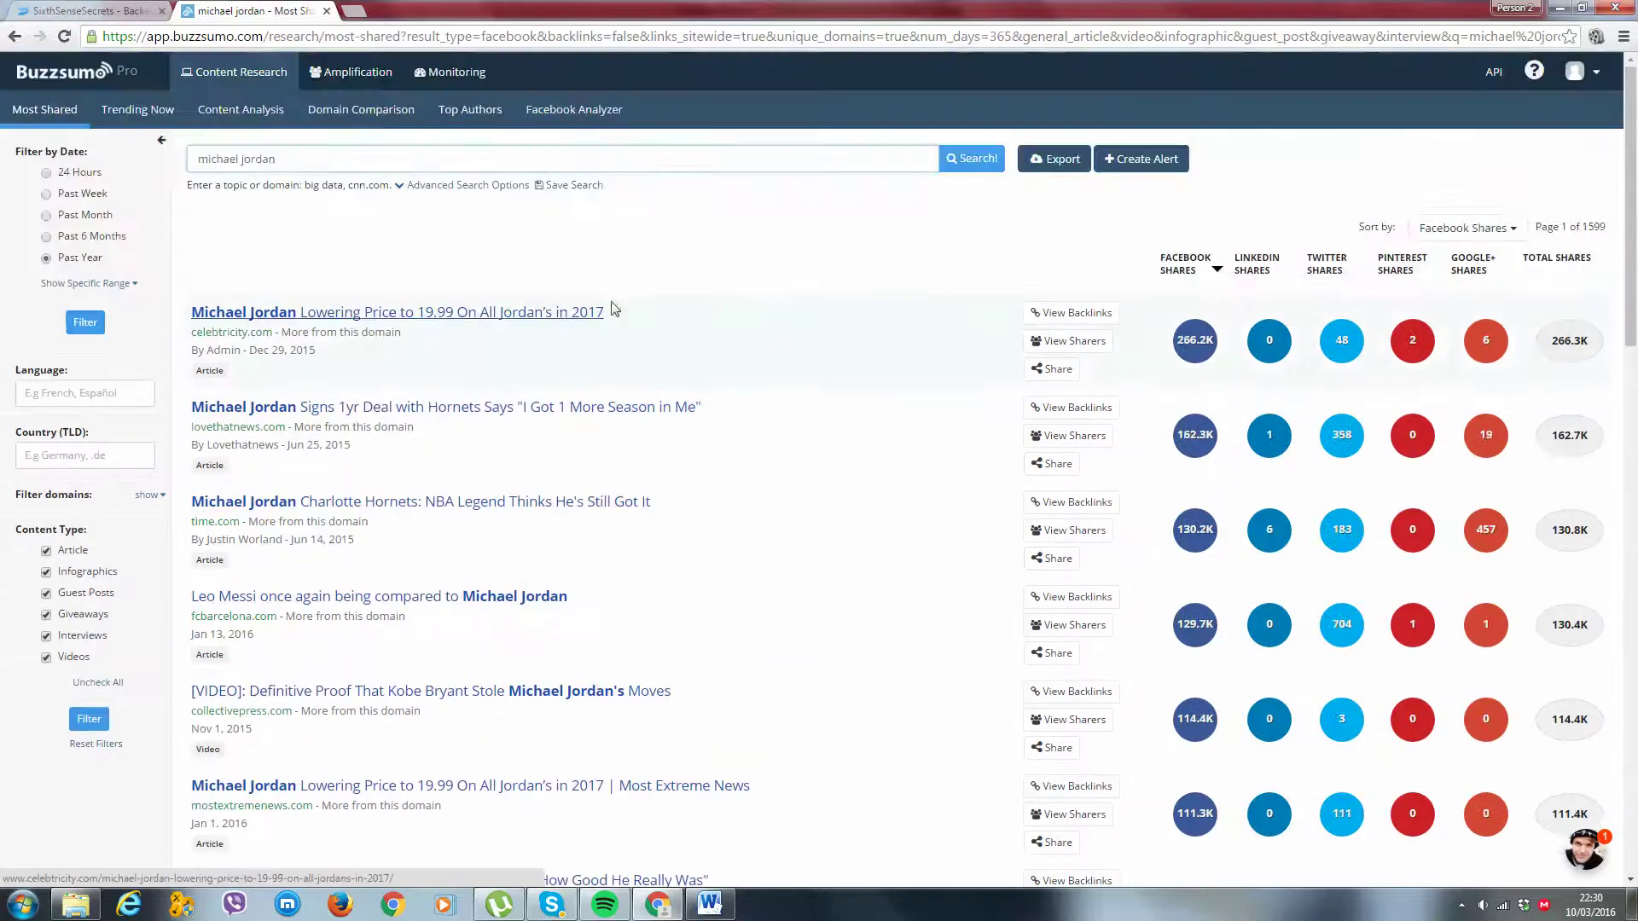
# Open and read the top celebritcity.com article about Michael Jordan lowering Jordan prices
pyautogui.click(341, 158)
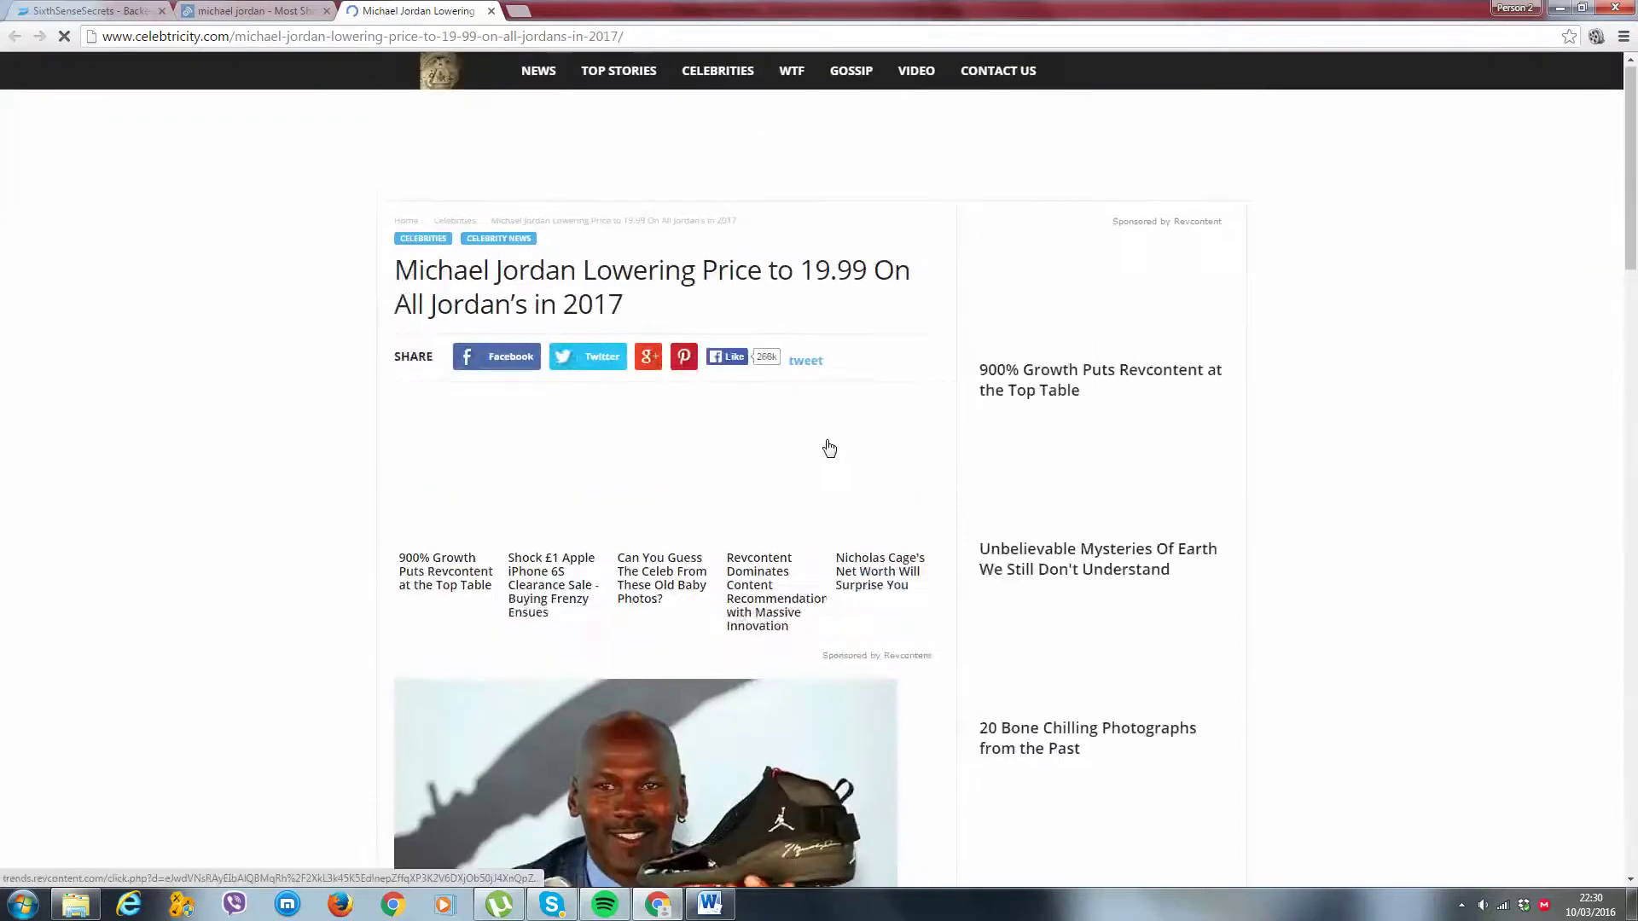
pyautogui.scroll(-3, 825, 447)
pyautogui.scroll(-4, 717, 384)
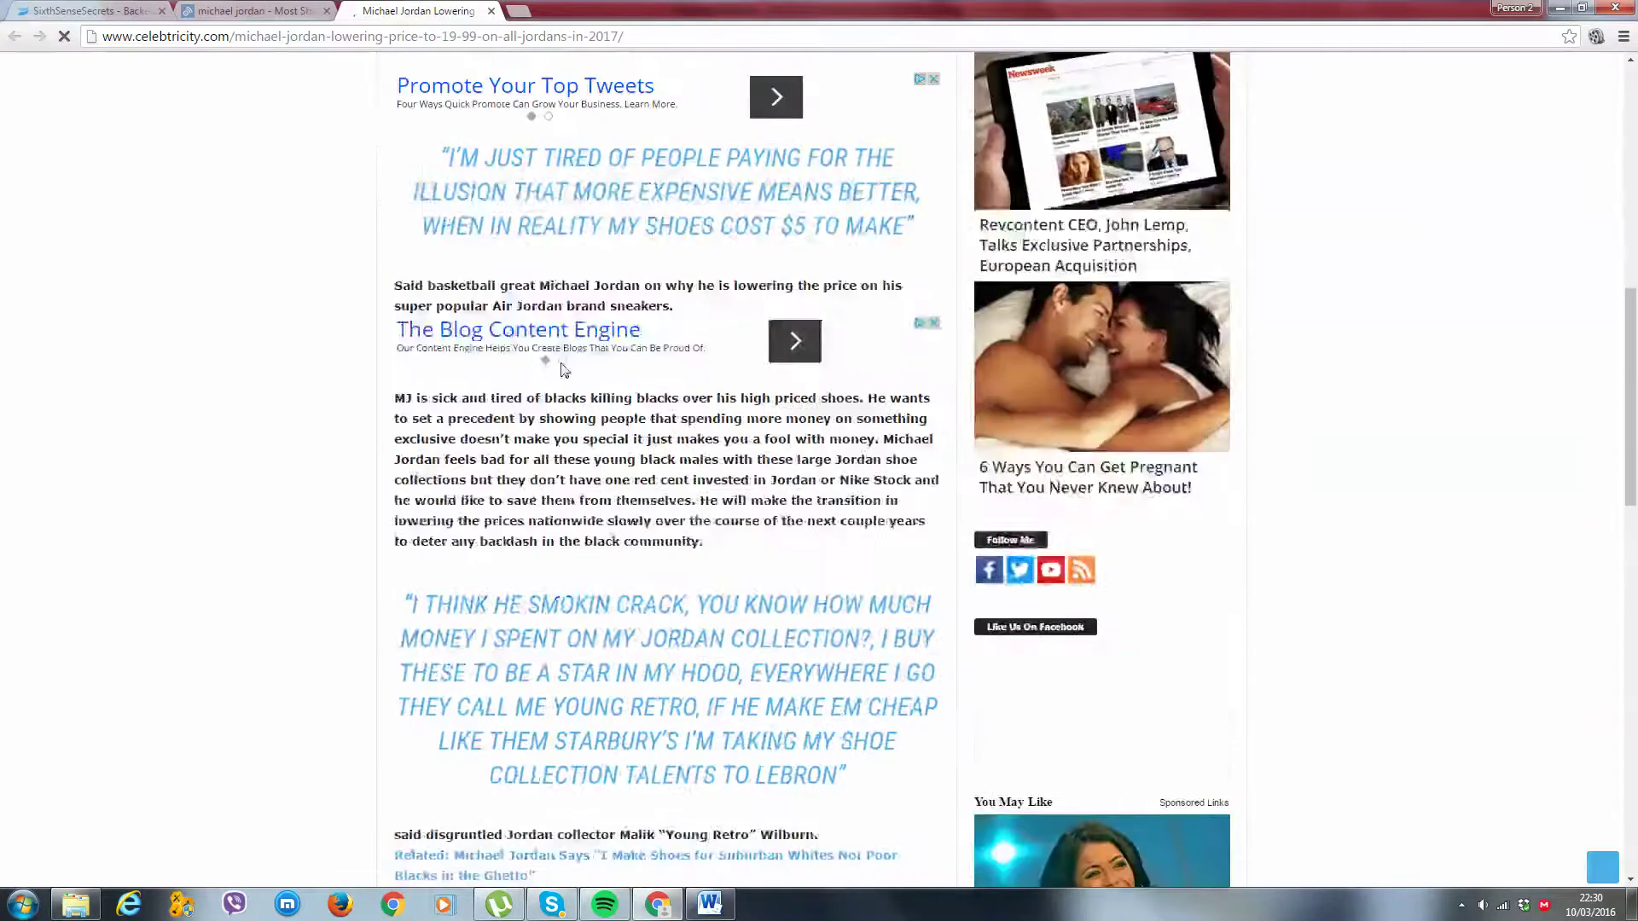
pyautogui.scroll(-4, 820, 352)
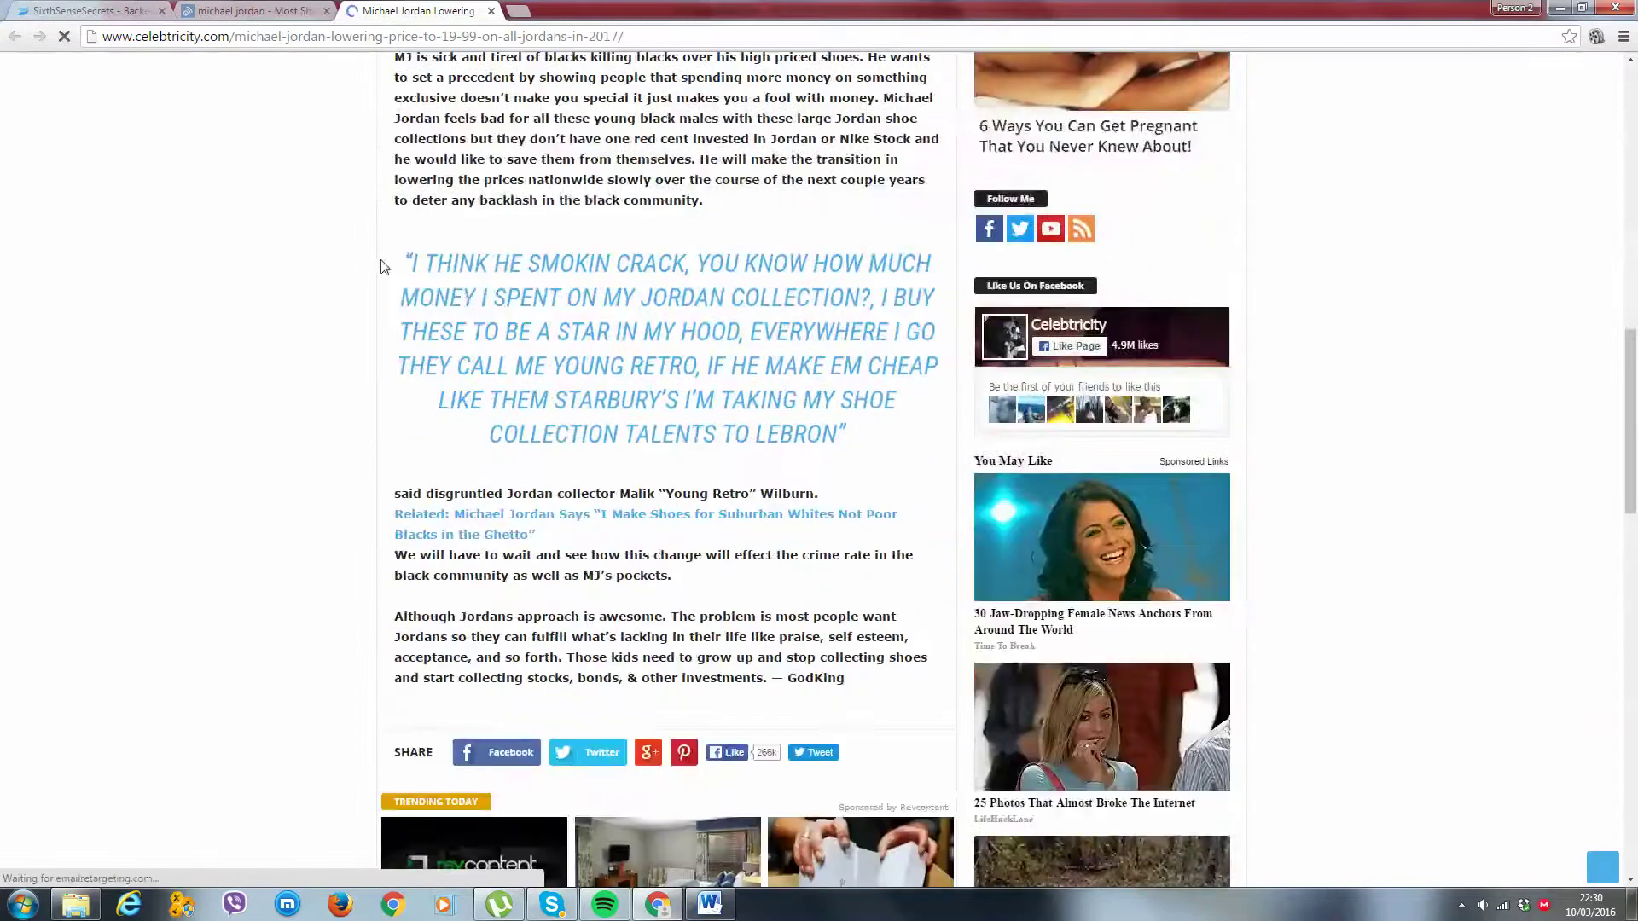
pyautogui.scroll(-4, 576, 282)
pyautogui.scroll(1, 752, 311)
pyautogui.scroll(4, 753, 311)
pyautogui.scroll(3, 753, 311)
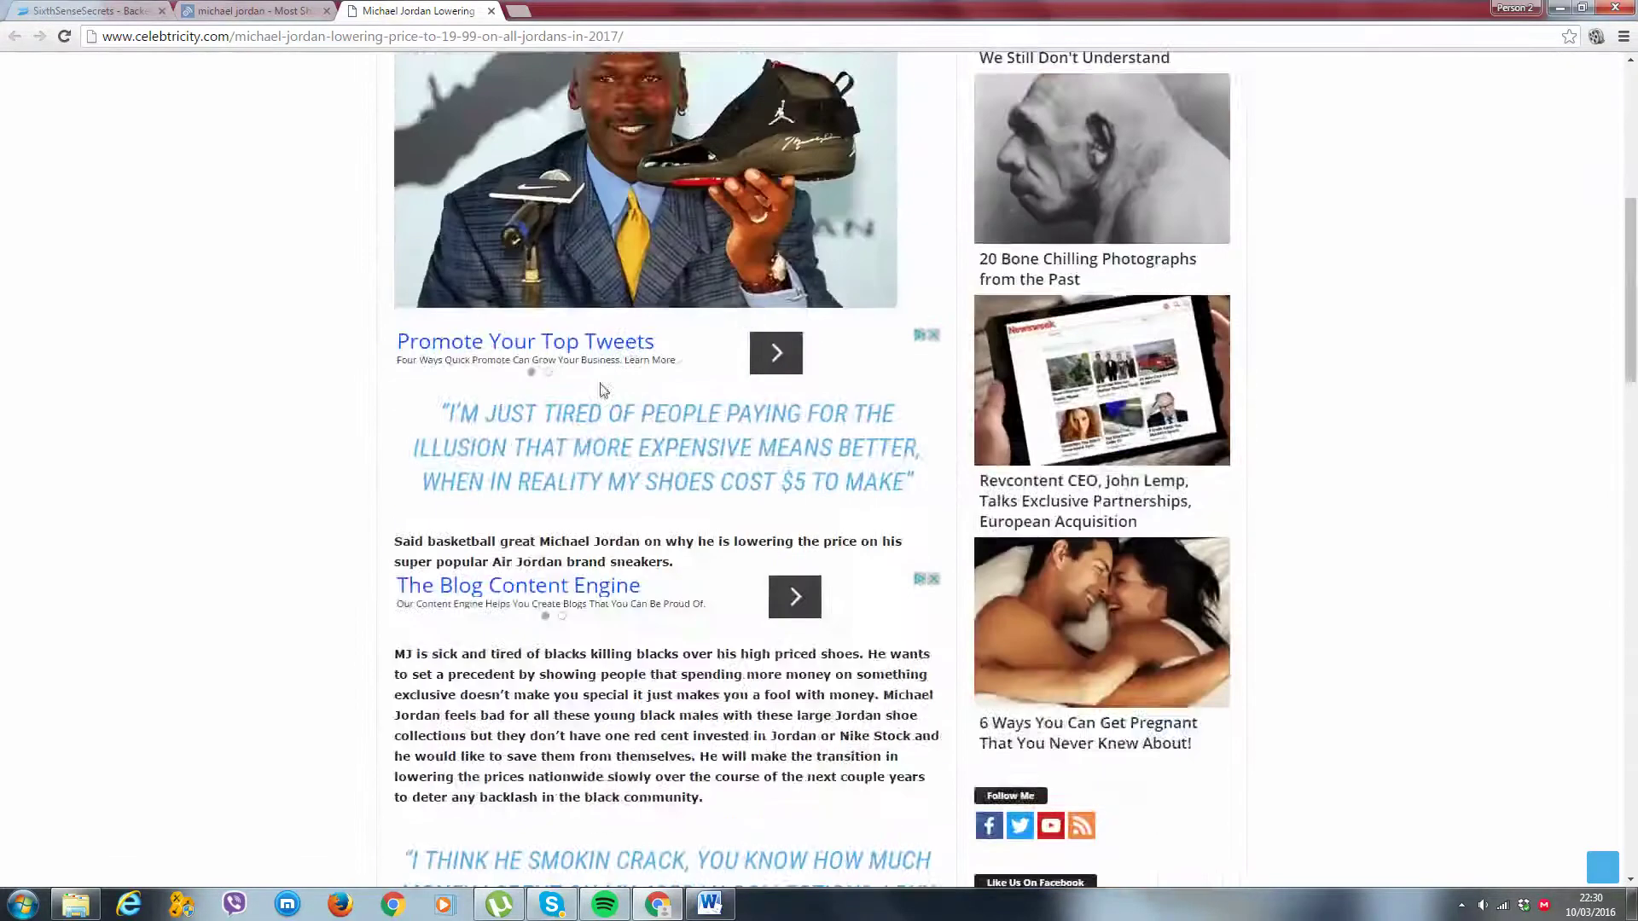
pyautogui.scroll(-1, 601, 394)
pyautogui.moveTo(422, 323)
pyautogui.mouseDown()
pyautogui.moveTo(820, 510)
pyautogui.moveTo(897, 756)
pyautogui.mouseUp()
pyautogui.scroll(-4, 821, 511)
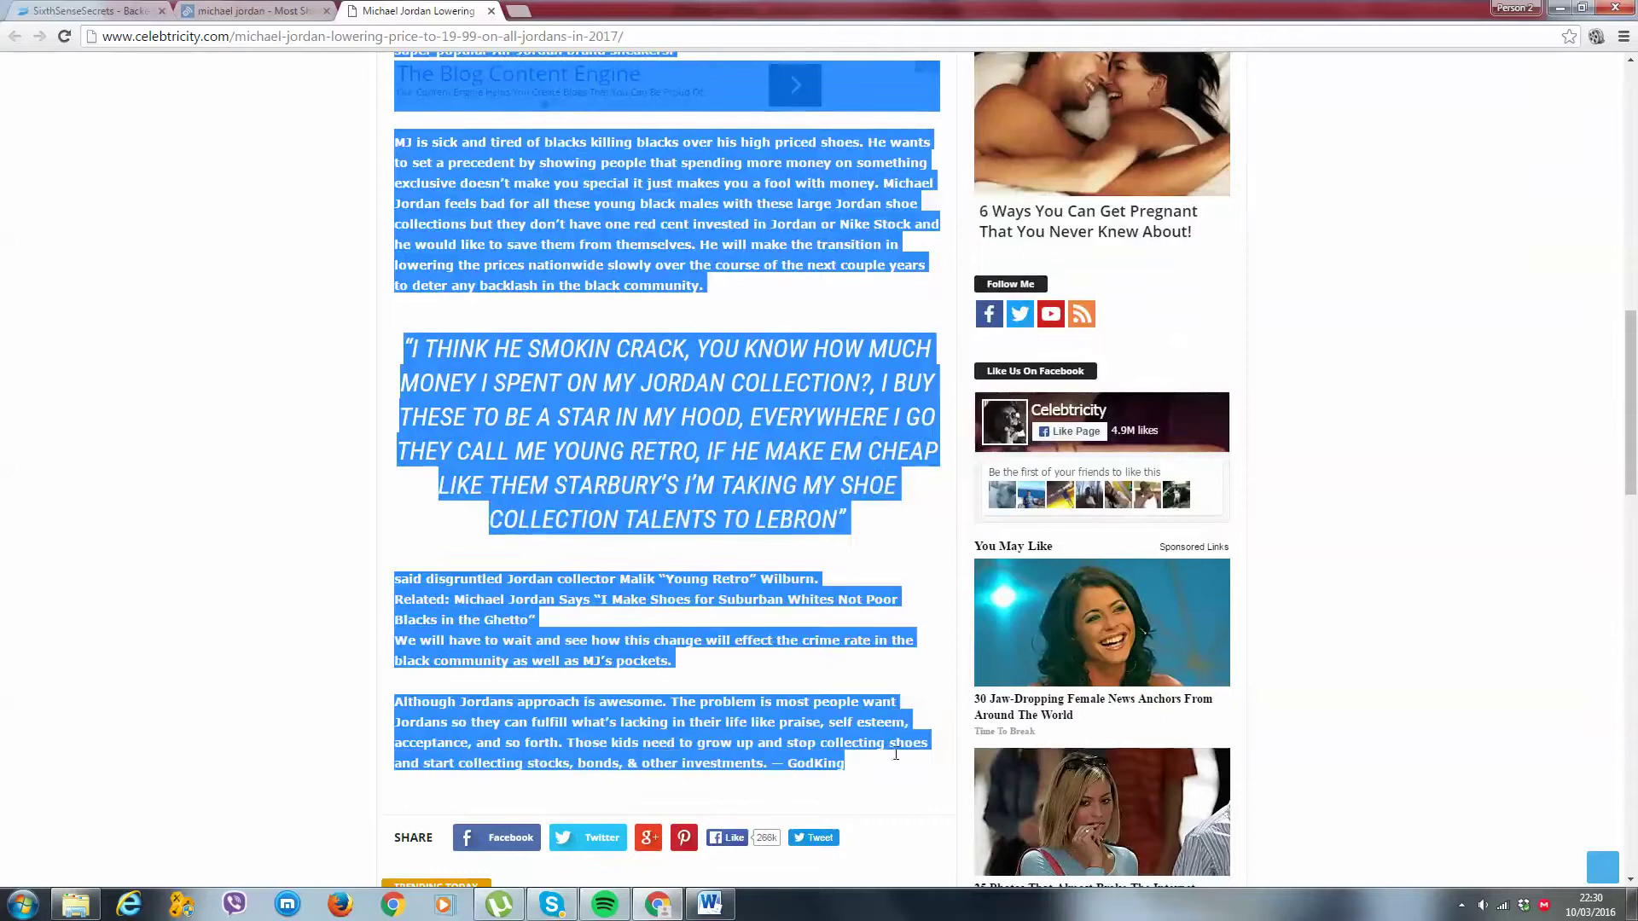
pyautogui.scroll(1, 634, 166)
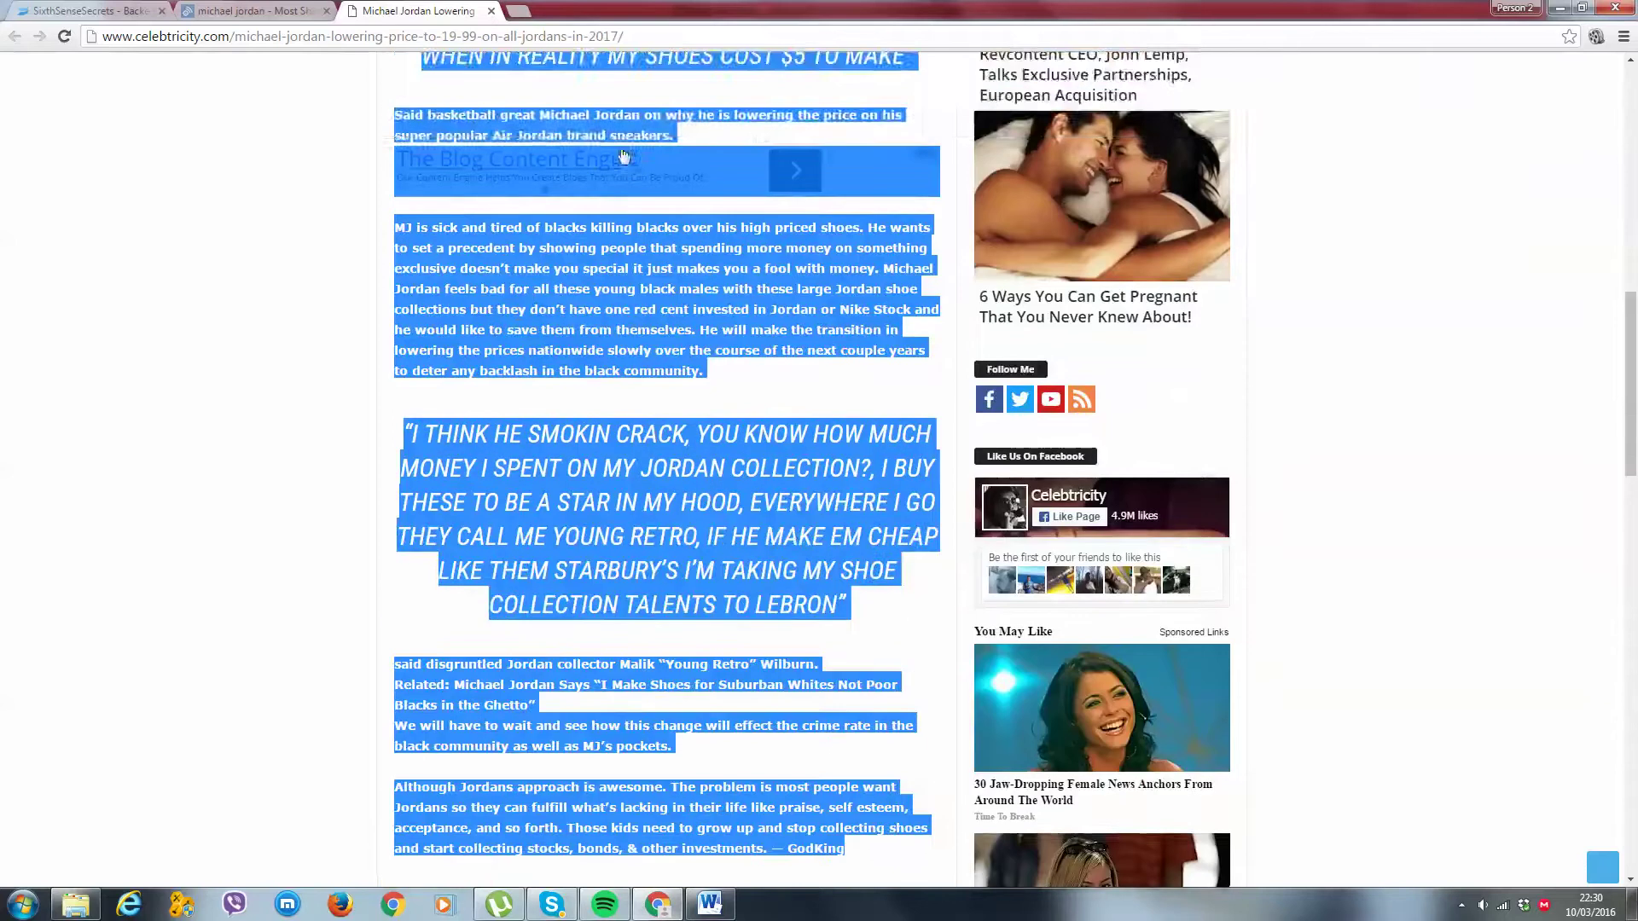
pyautogui.scroll(1, 559, 176)
pyautogui.scroll(5, 471, 187)
pyautogui.scroll(3, 439, 610)
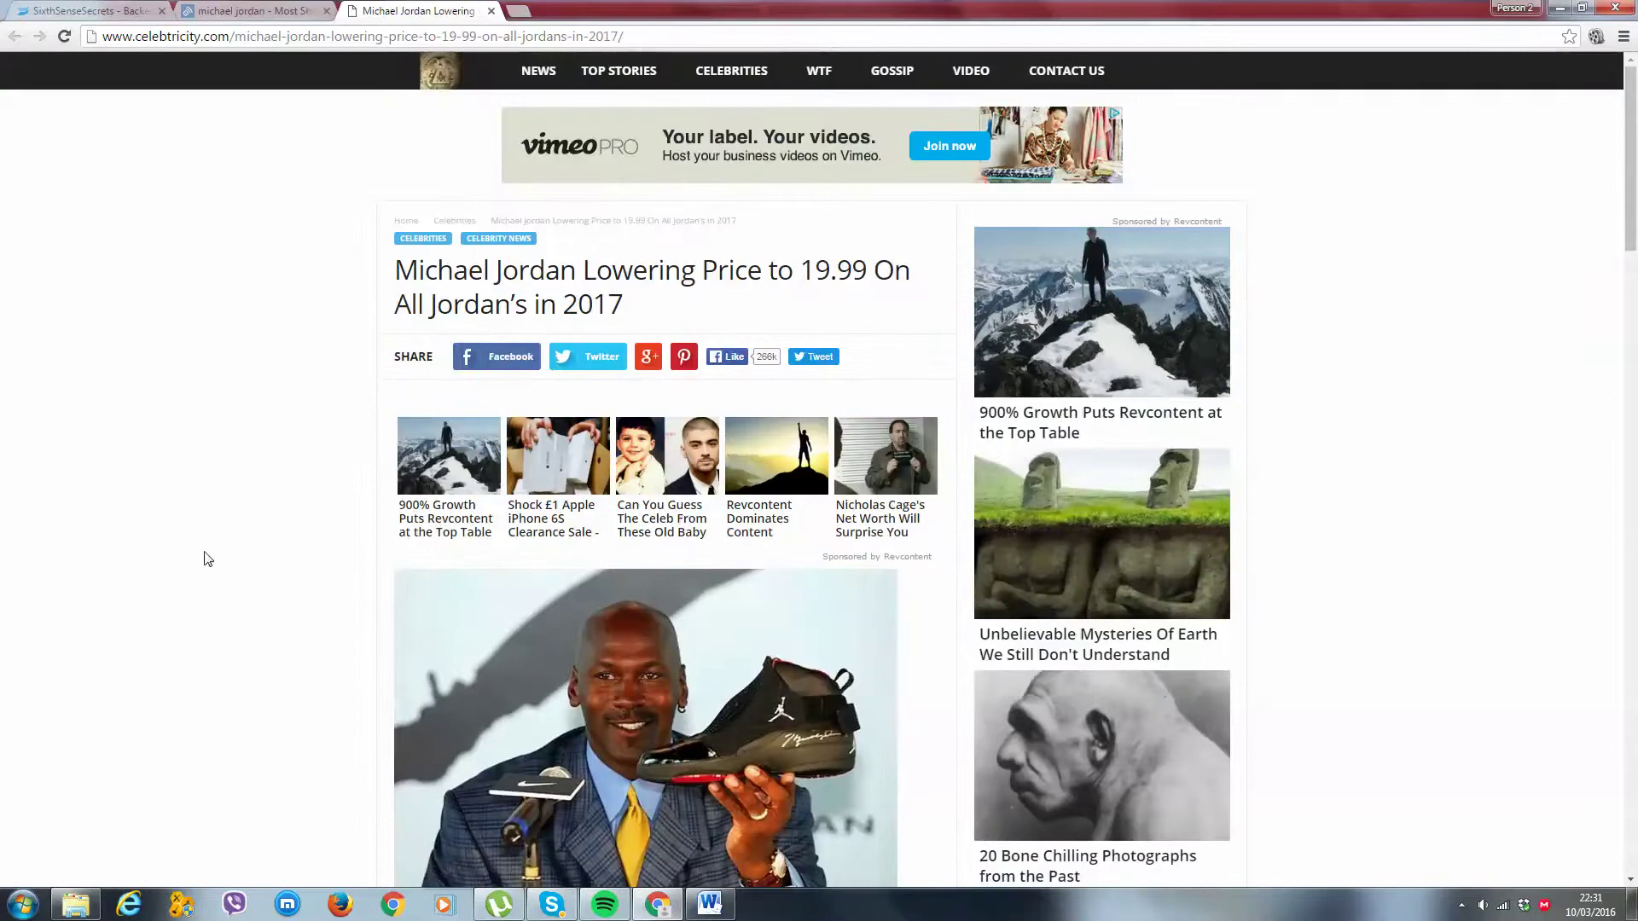
pyautogui.scroll(-4, 500, 336)
pyautogui.scroll(2, 500, 335)
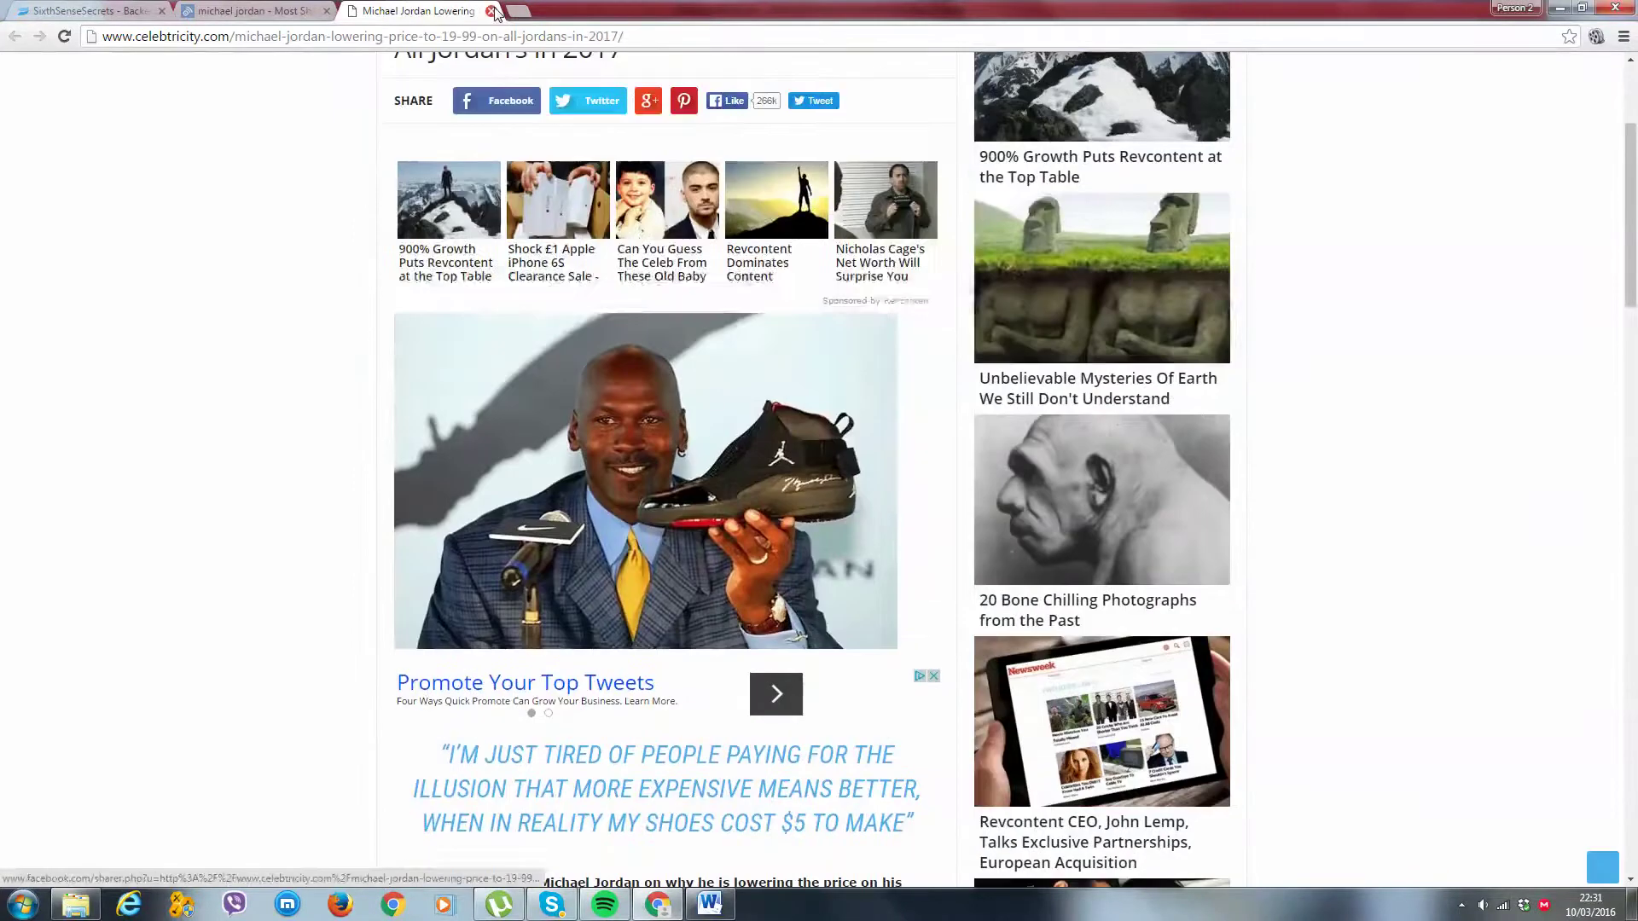
# Replace the search with 'football', then view and close the top serve.im fantasy-contest article
pyautogui.click(256, 10)
pyautogui.moveTo(484, 164); pyautogui.dragTo(125, 145)
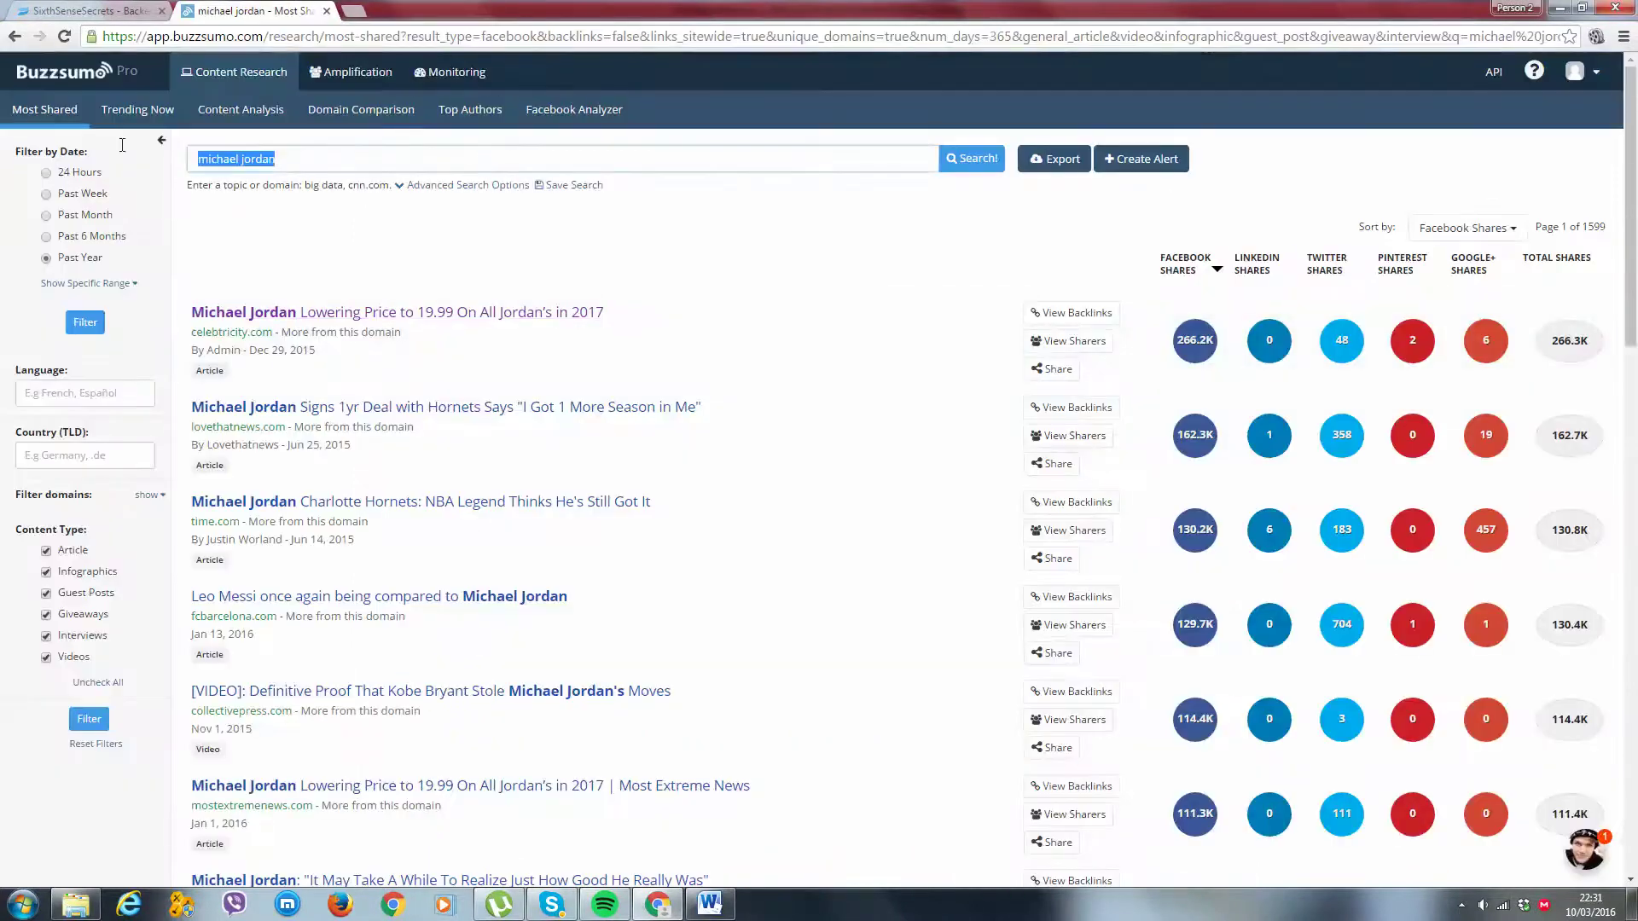
pyautogui.press('BackSpace')
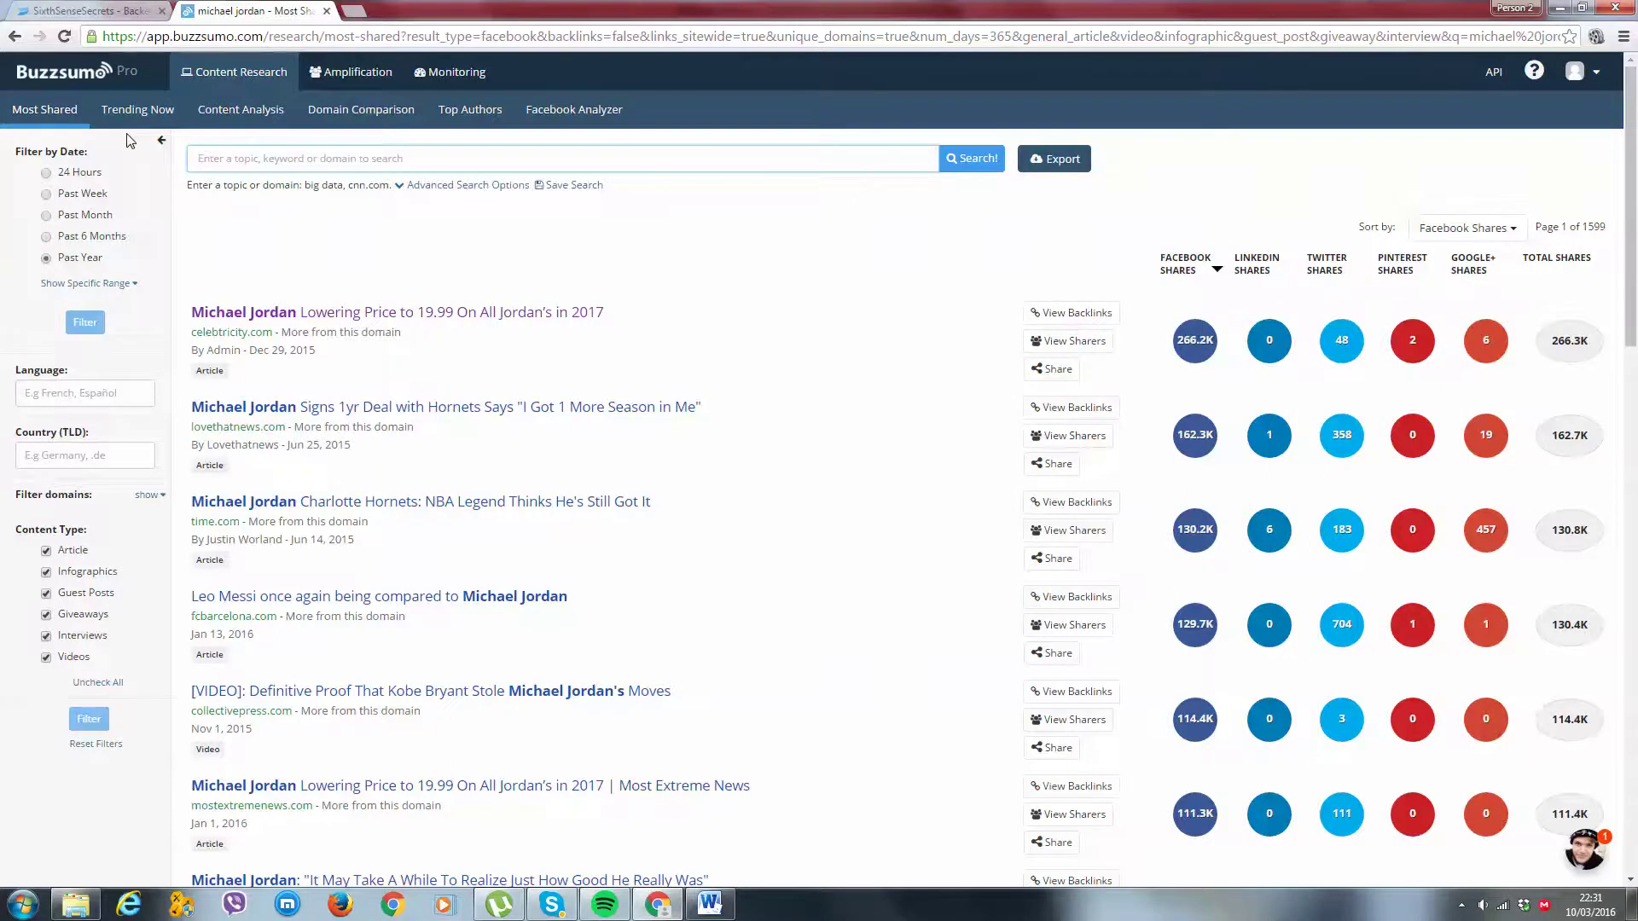
pyautogui.write('football')
pyautogui.press('Return')
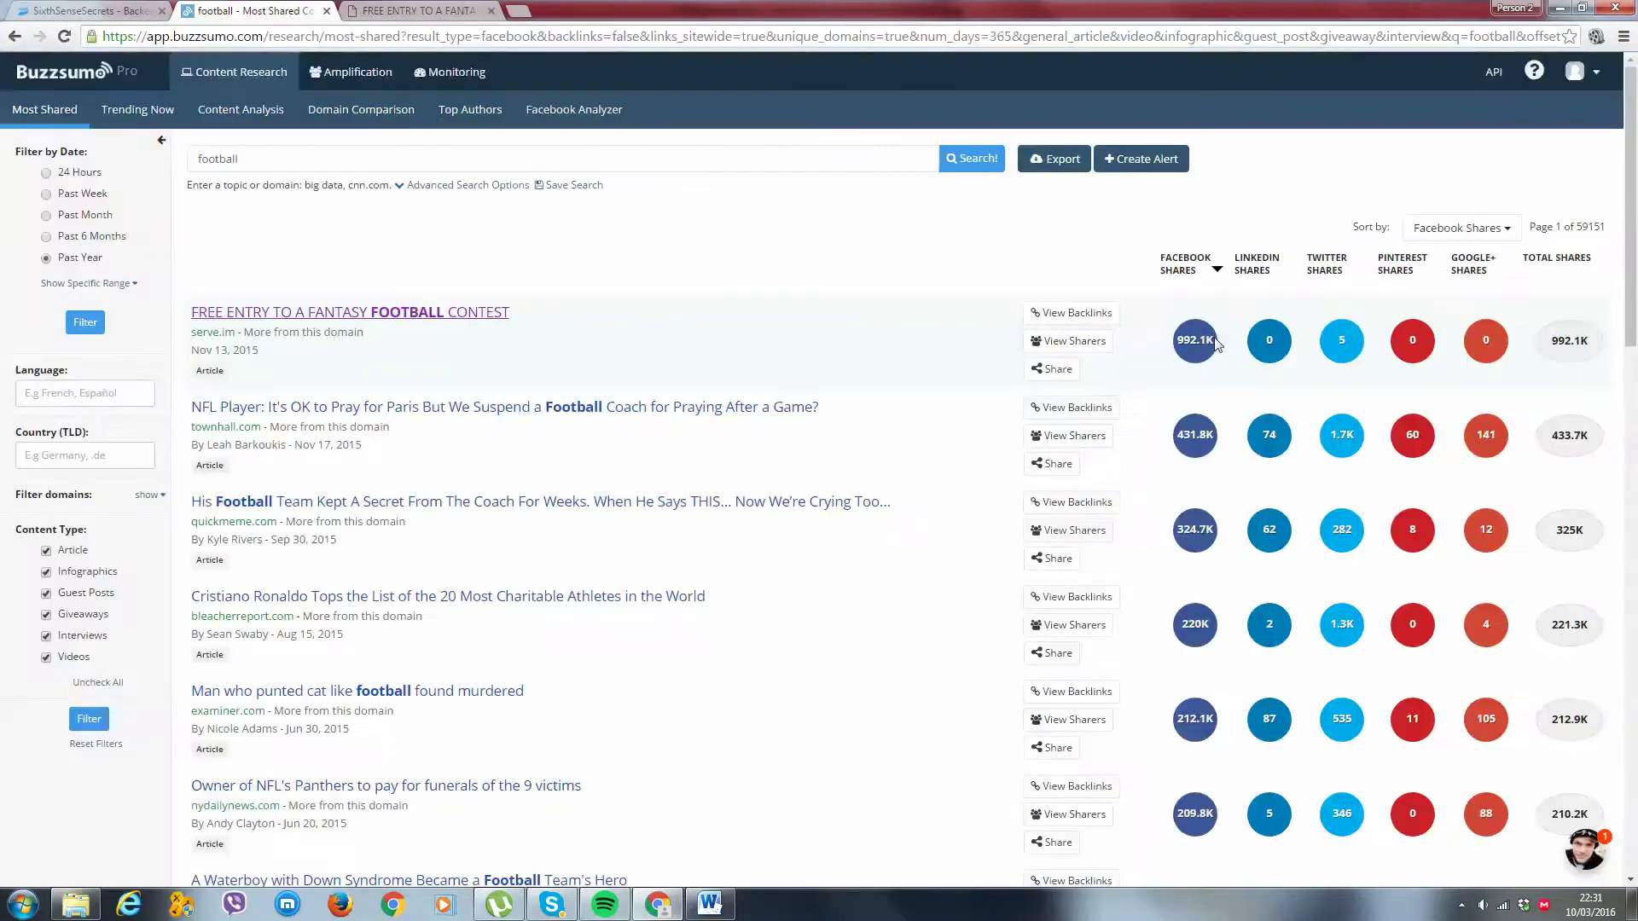
pyautogui.click(410, 11)
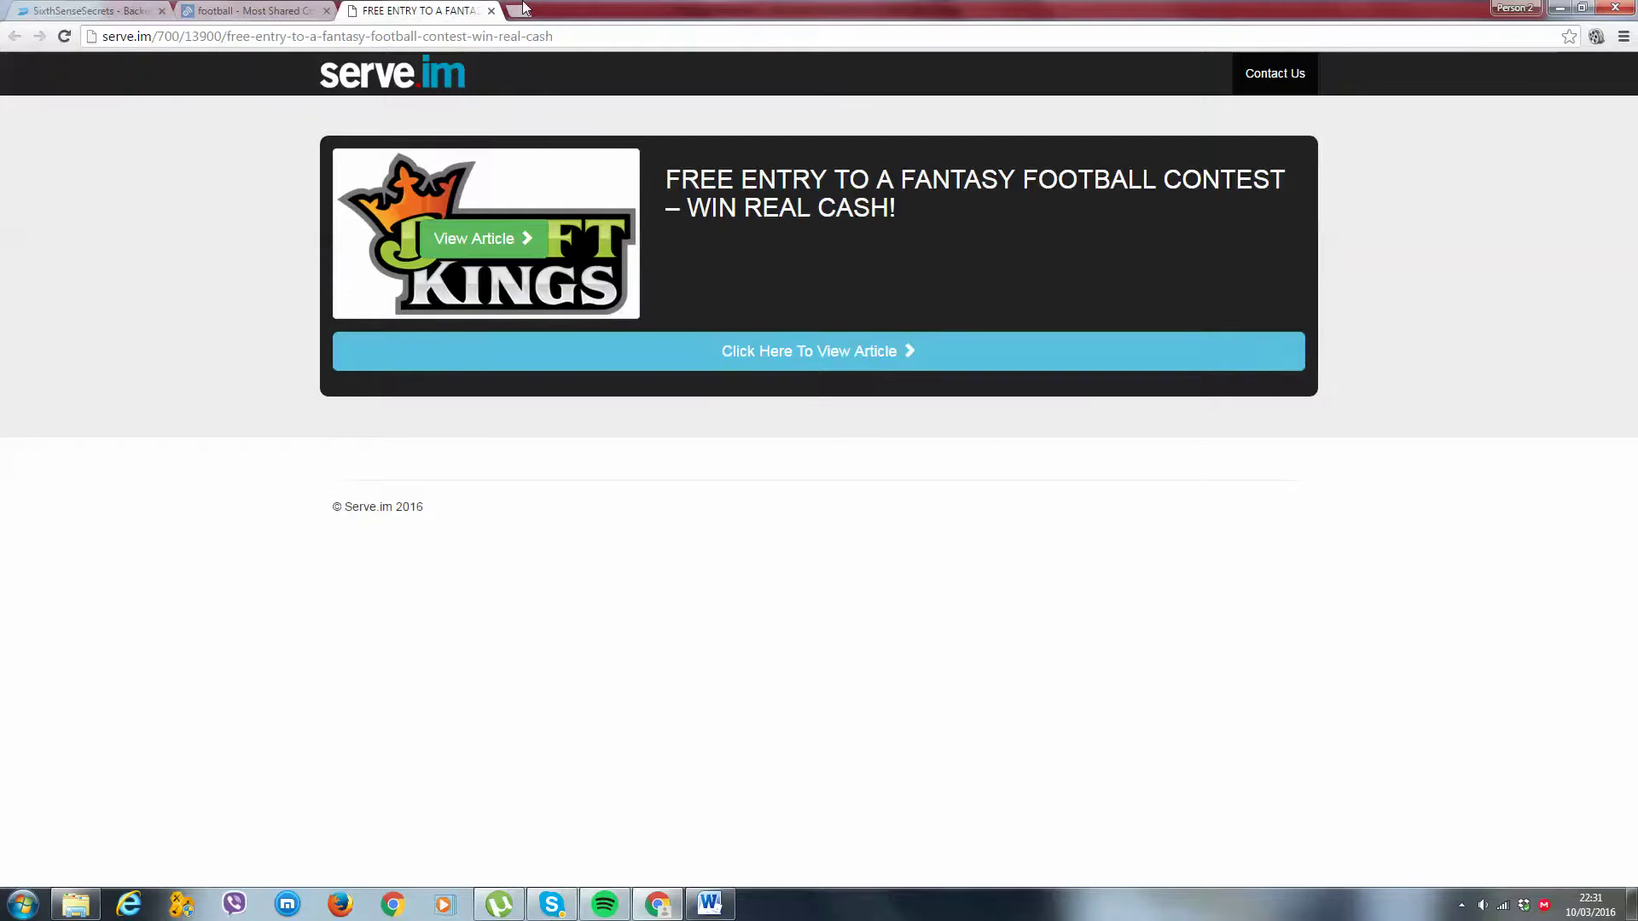
pyautogui.click(490, 10)
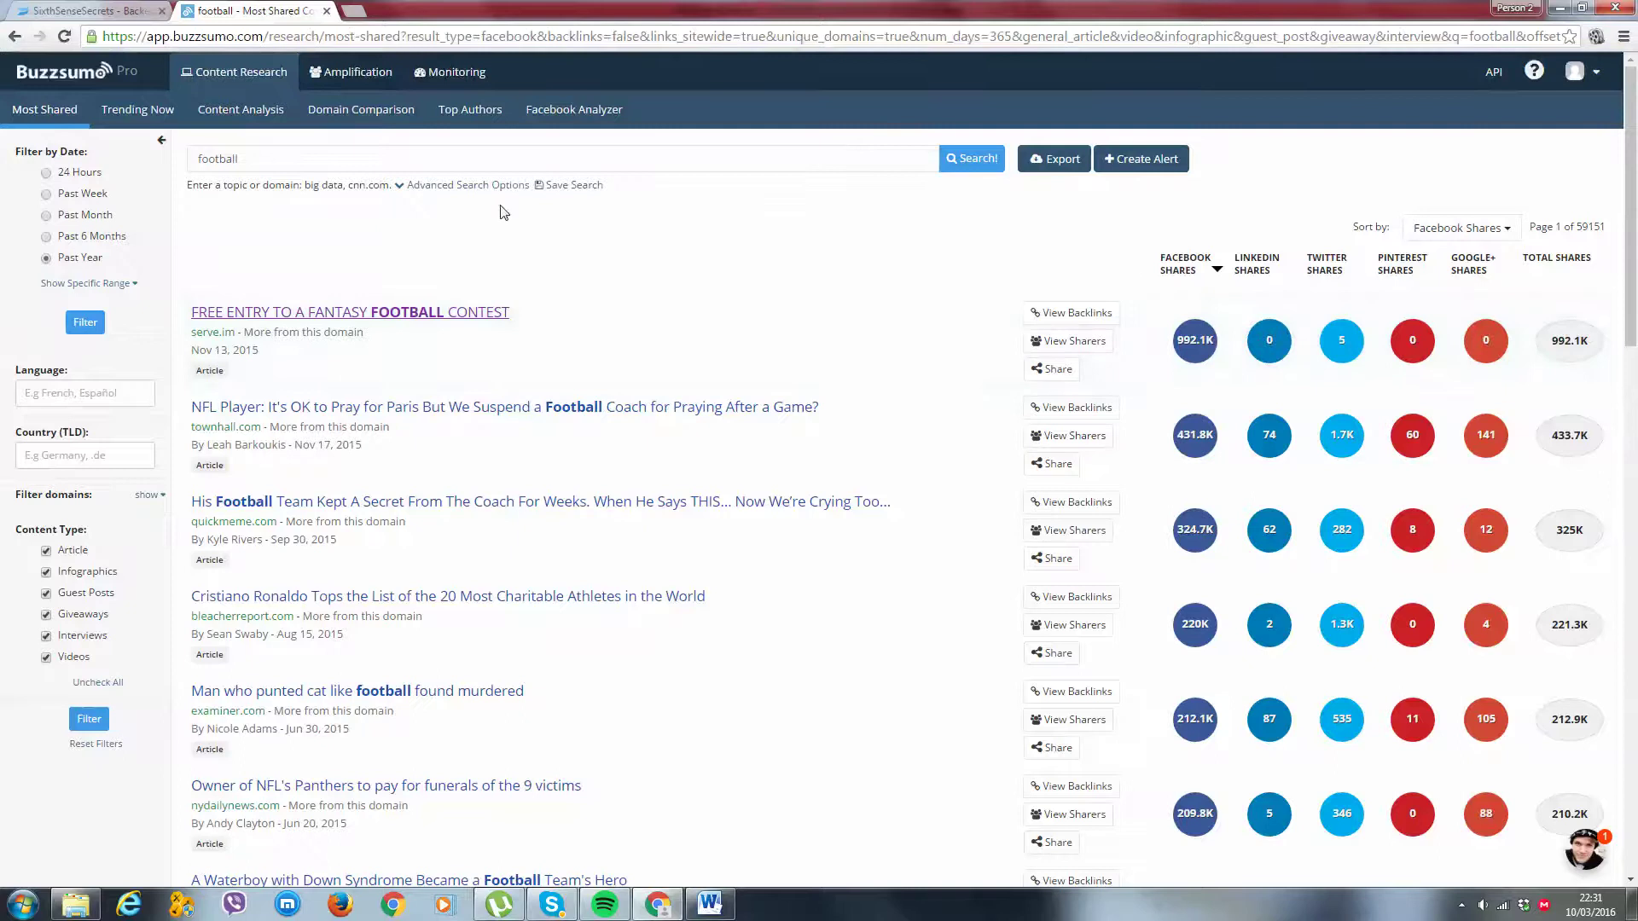
# Search 'david beckham', then read and close the top Bleacher Report $100,000-gift article
pyautogui.click(336, 166)
pyautogui.hotkey('ctrl', 'a')
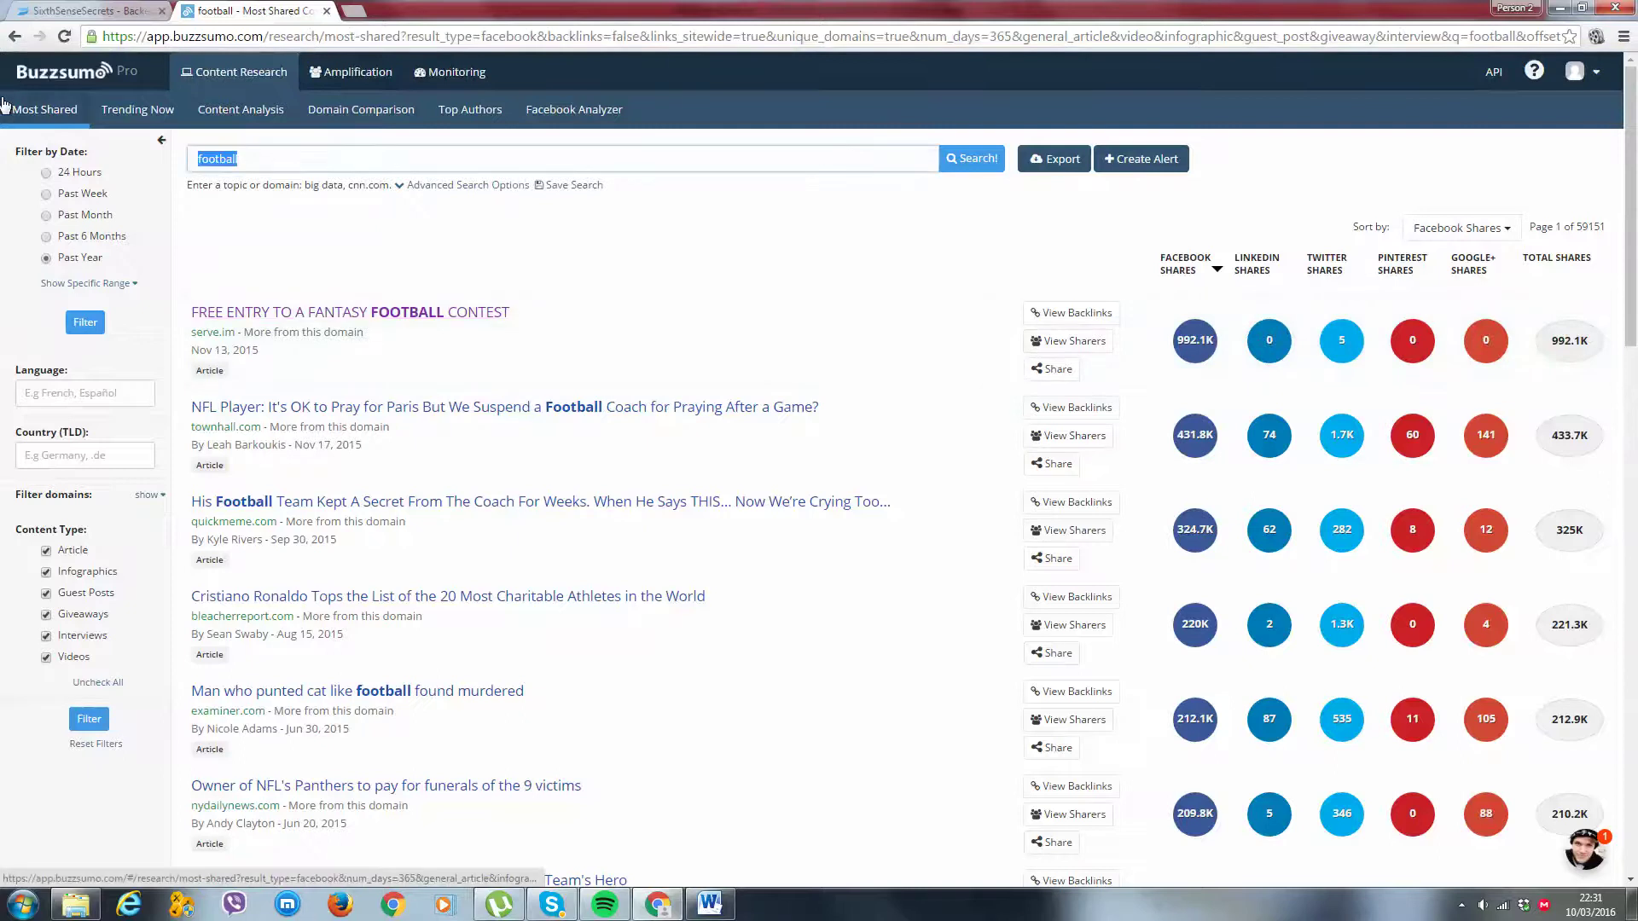
pyautogui.write('d beckham')
pyautogui.press('Return')
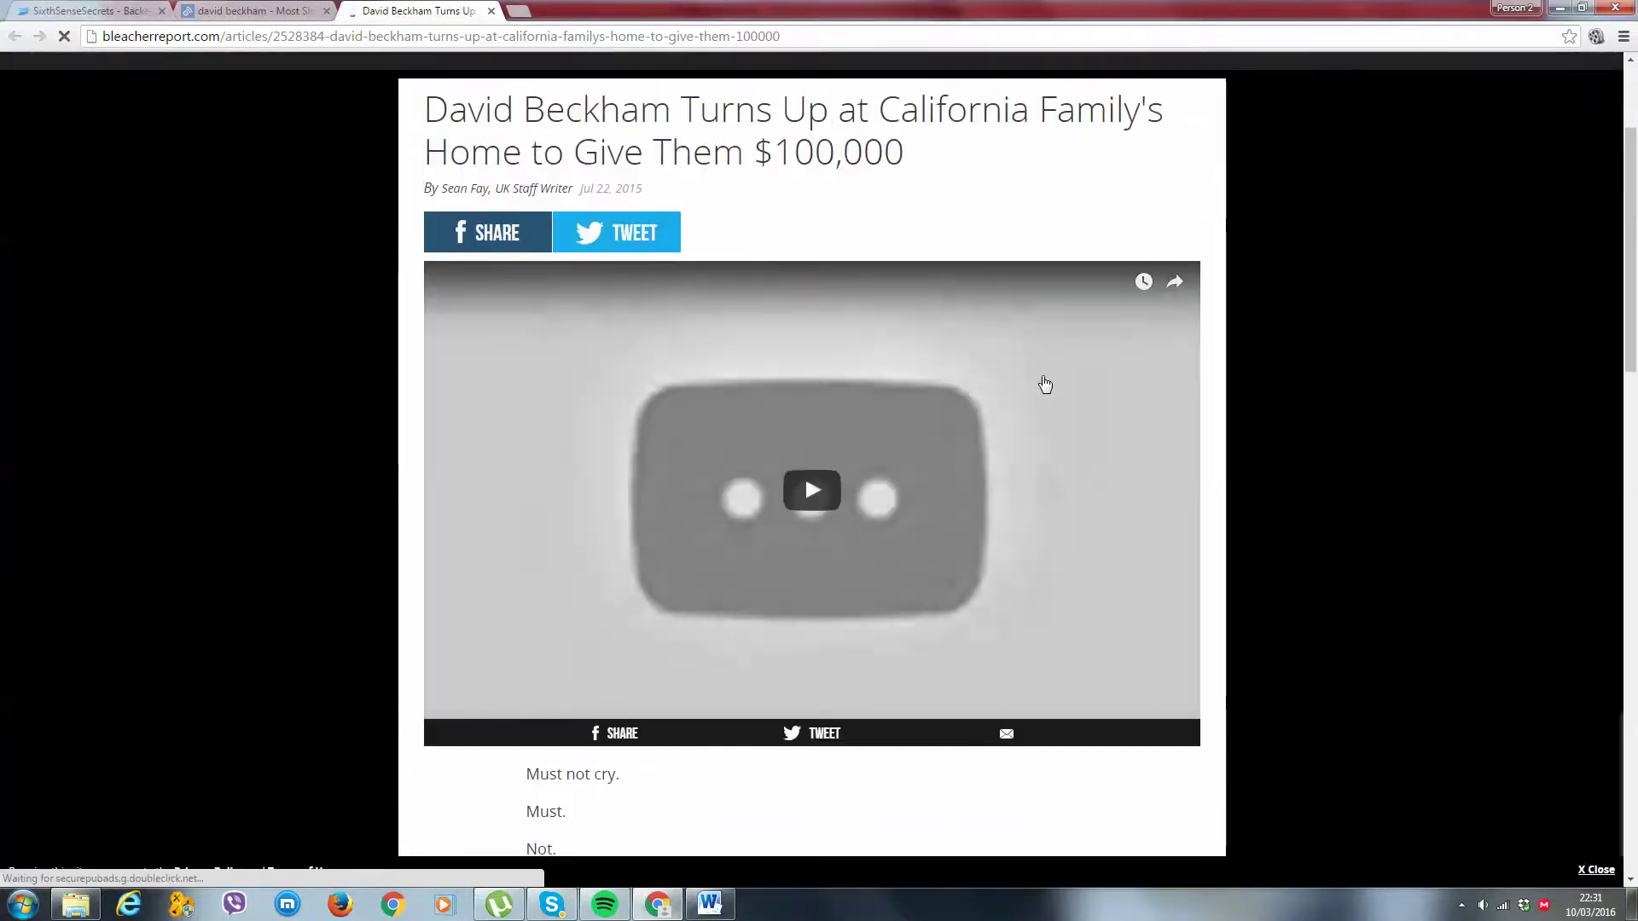
pyautogui.scroll(-3, 941, 351)
pyautogui.scroll(-3, 746, 321)
pyautogui.scroll(-3, 753, 329)
pyautogui.scroll(3, 753, 321)
pyautogui.scroll(3, 769, 326)
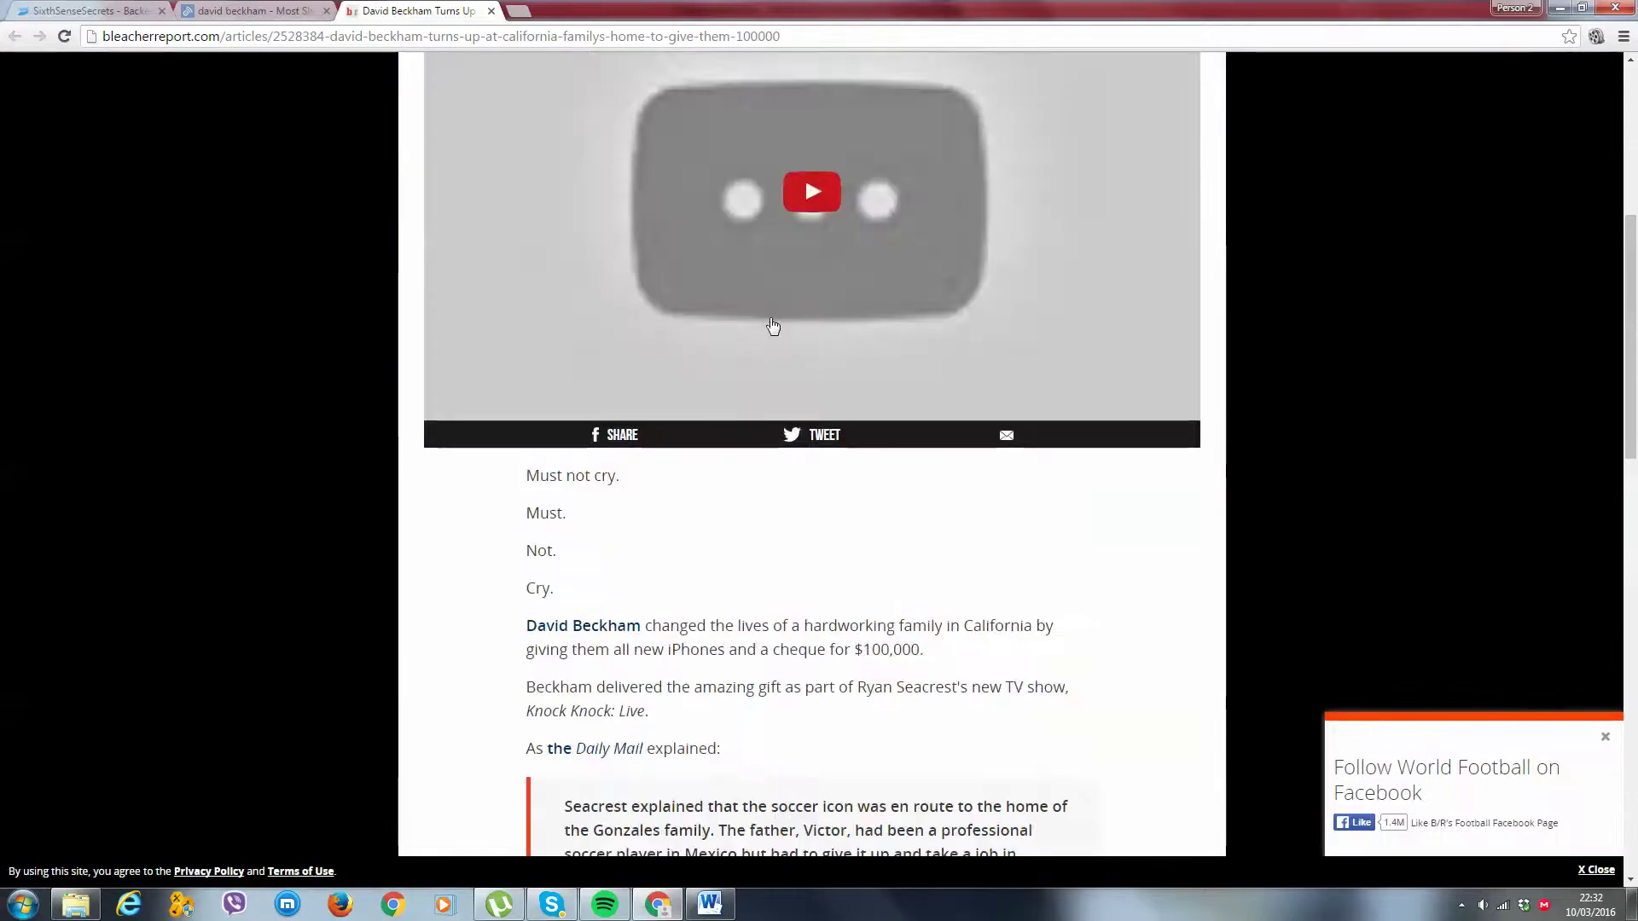
pyautogui.click(490, 10)
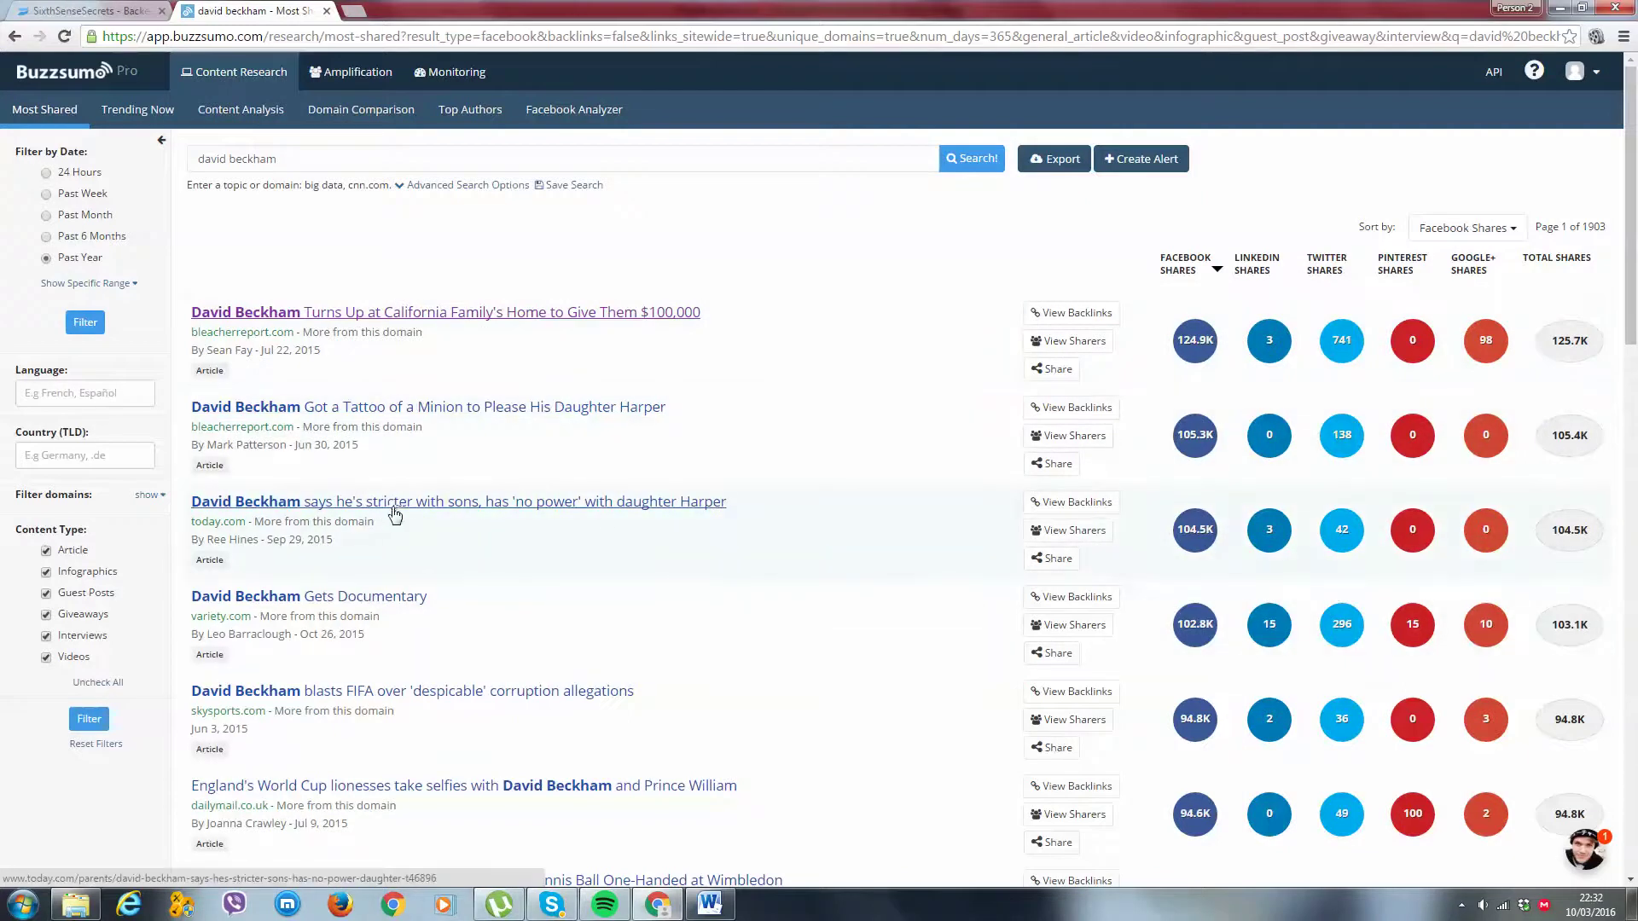
# Open the TODAY Parents article on Beckham being stricter with his sons and read it
pyautogui.click(646, 507)
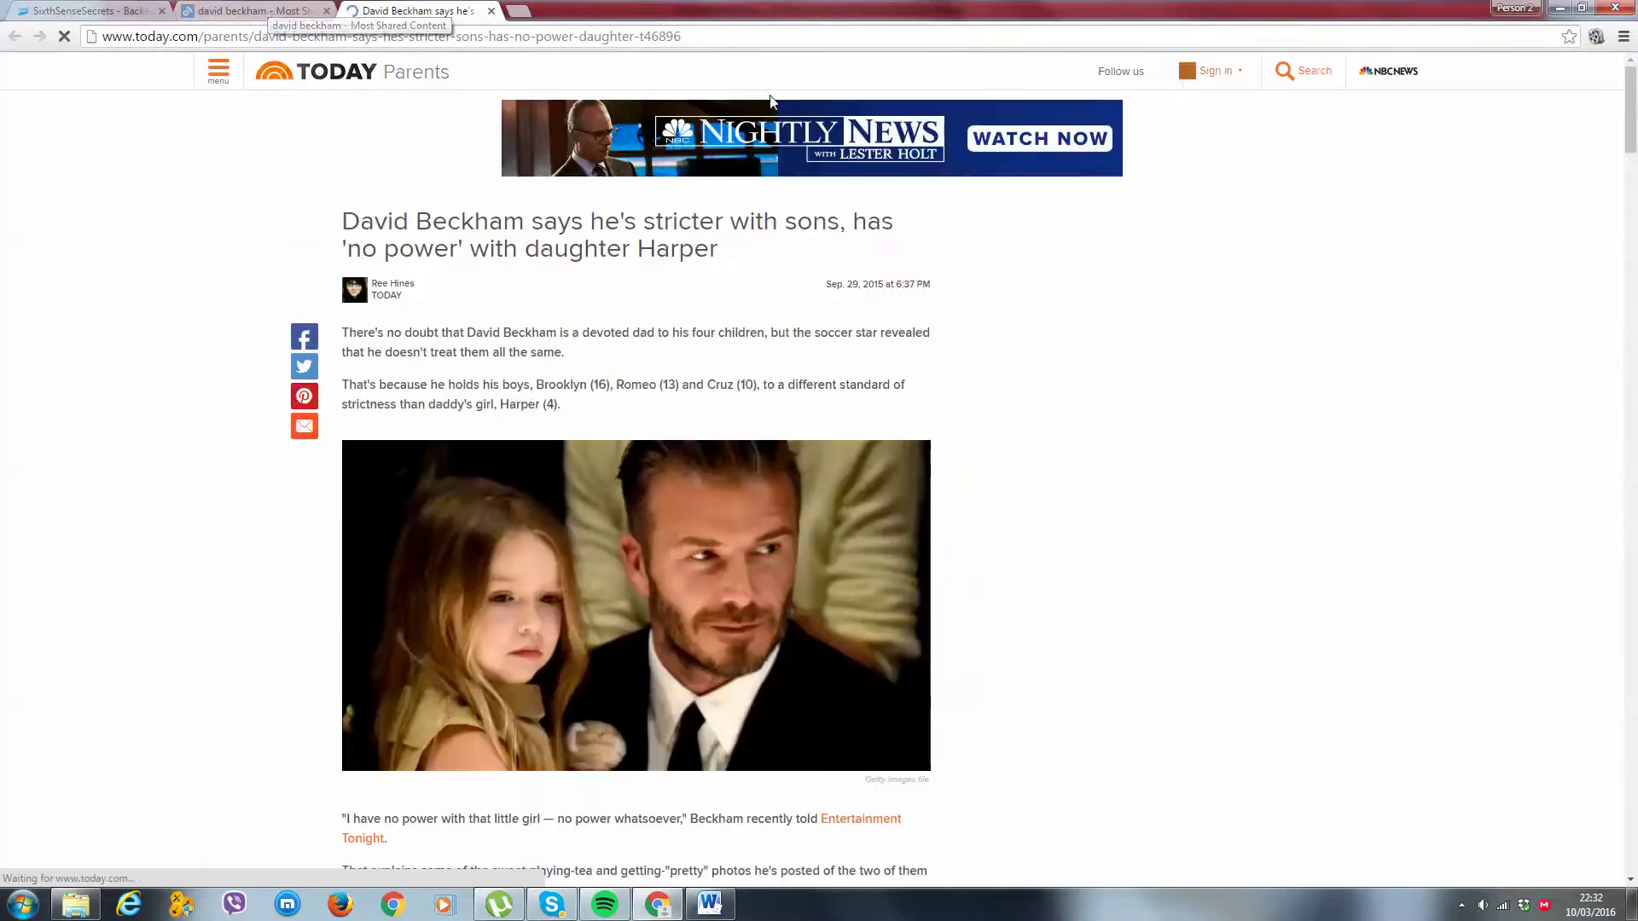
pyautogui.scroll(-3, 781, 327)
pyautogui.scroll(-1, 781, 328)
pyautogui.scroll(-1, 843, 308)
pyautogui.scroll(-2, 769, 314)
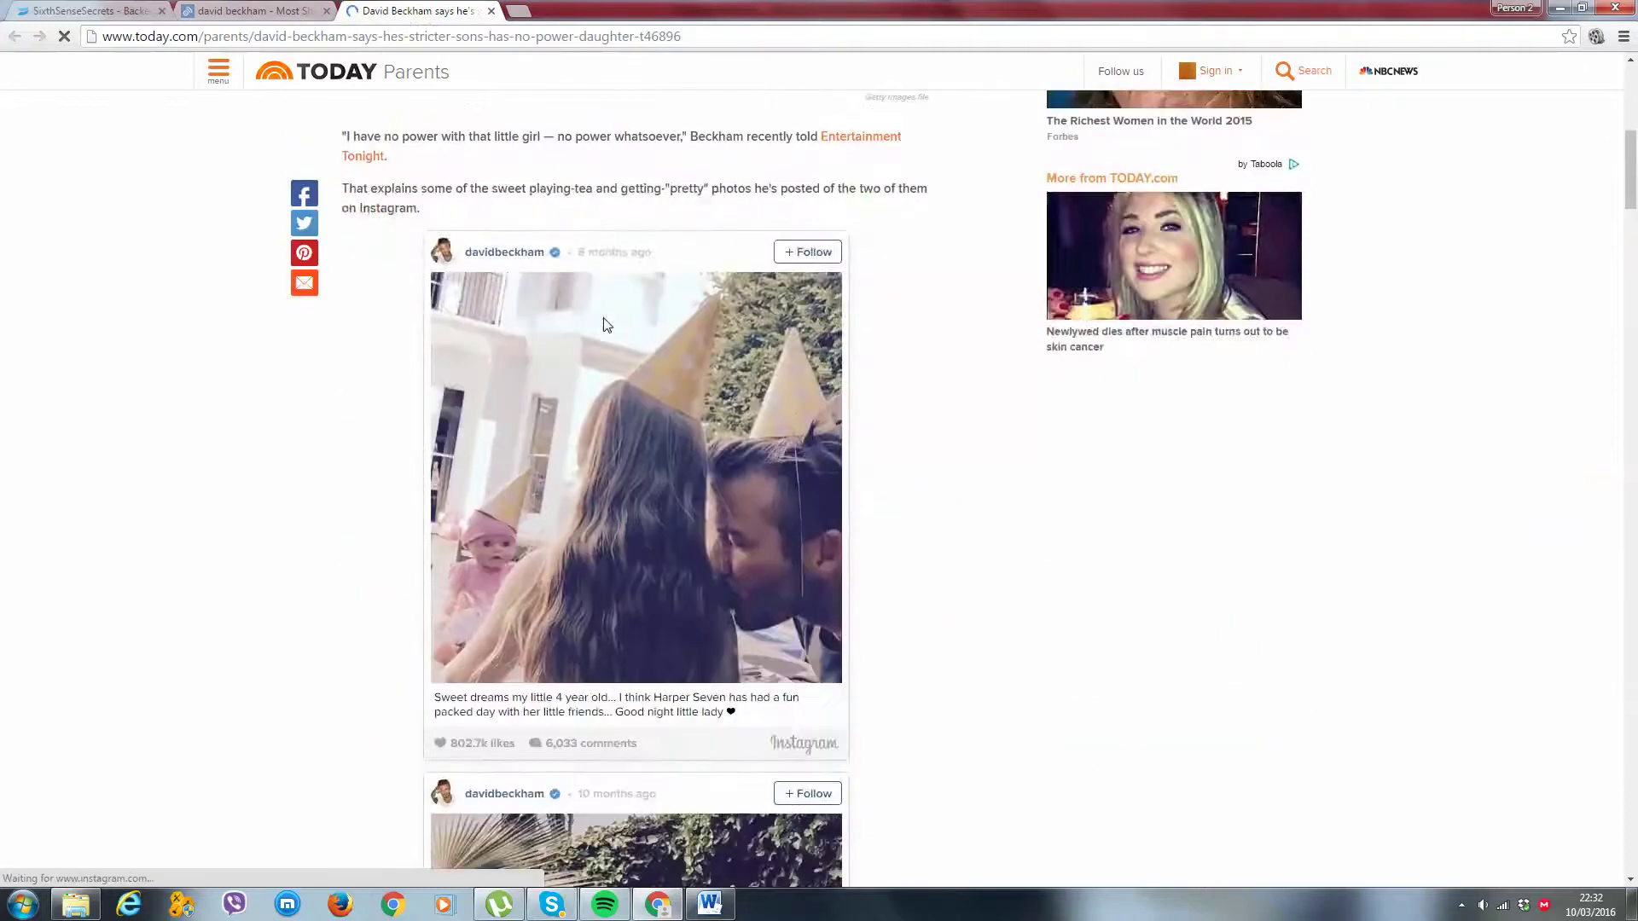
pyautogui.scroll(5, 605, 326)
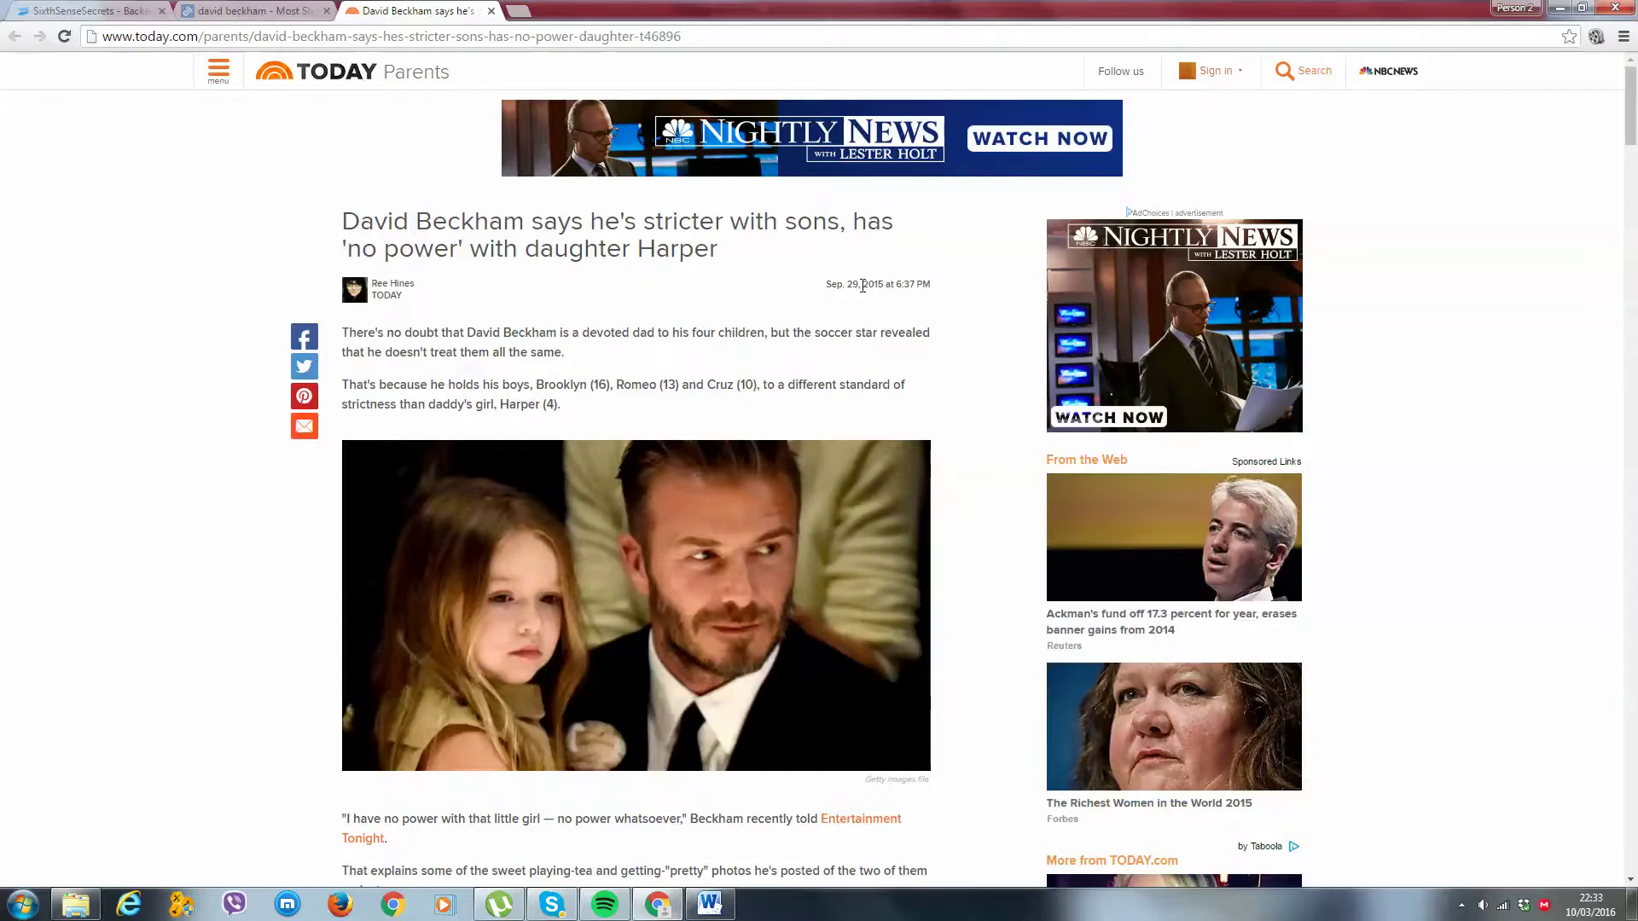
pyautogui.moveTo(831, 283); pyautogui.dragTo(880, 283)
pyautogui.click(887, 325)
pyautogui.scroll(-4, 554, 97)
pyautogui.scroll(-5, 538, 109)
pyautogui.scroll(-3, 518, 122)
pyautogui.scroll(4, 493, 143)
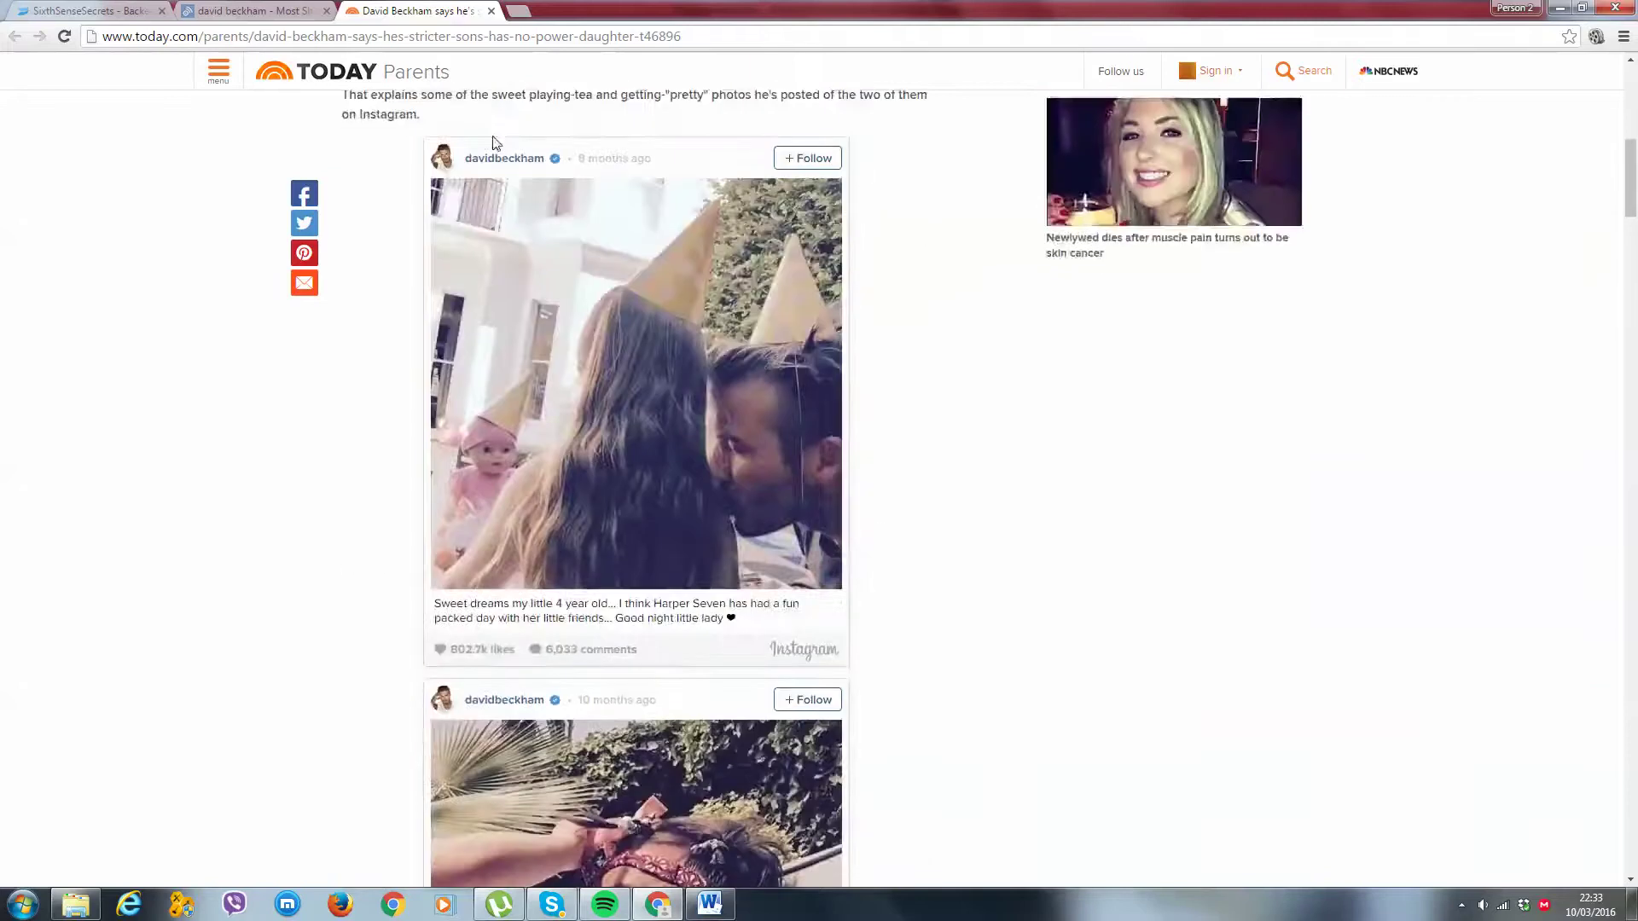
pyautogui.scroll(5, 487, 153)
pyautogui.scroll(-4, 454, 192)
pyautogui.scroll(-4, 435, 232)
pyautogui.scroll(-7, 441, 262)
pyautogui.scroll(-5, 467, 281)
pyautogui.scroll(-5, 481, 300)
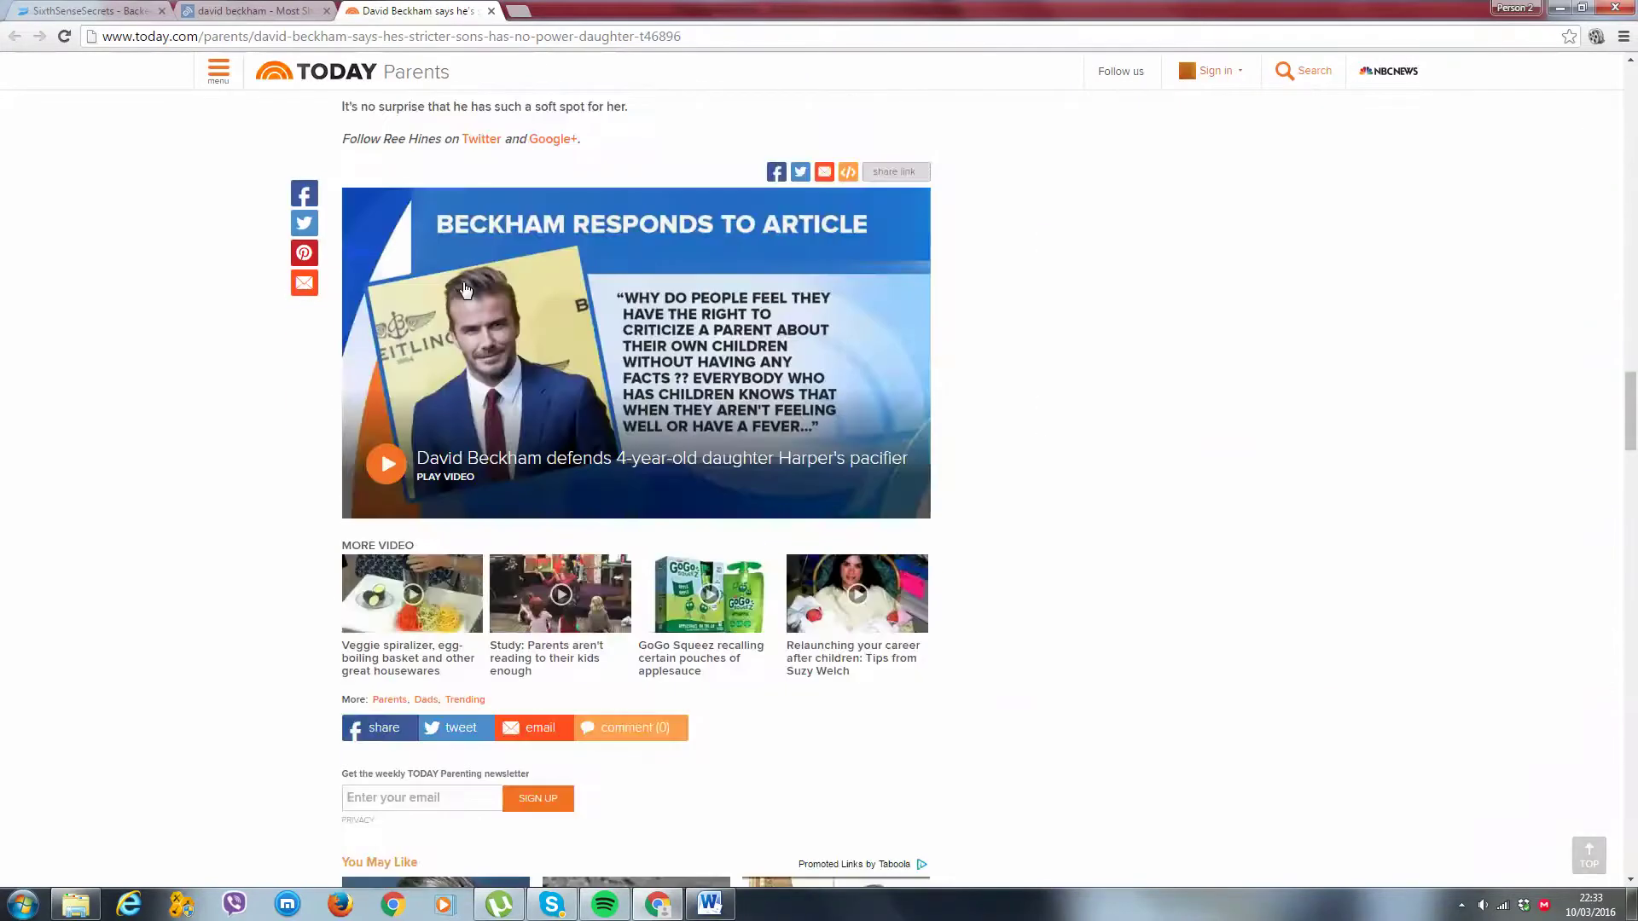
# Close the Today.com tab and replace the search term with 'buzzfeed.com'
pyautogui.click(491, 10)
pyautogui.tripleClick(322, 159)
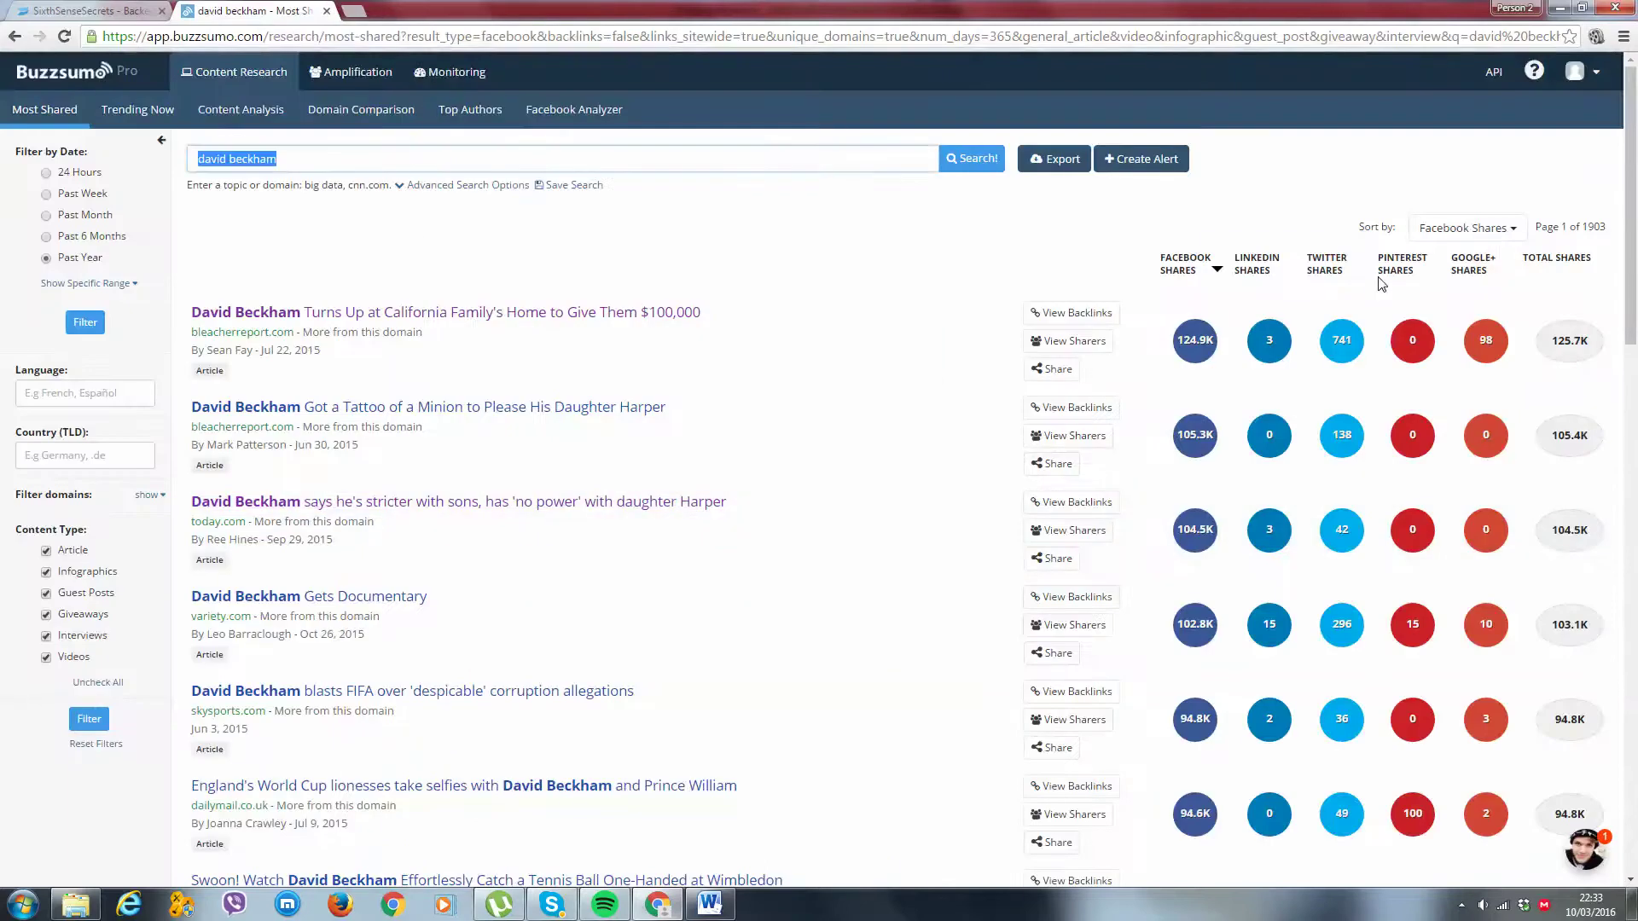
pyautogui.press('BackSpace')
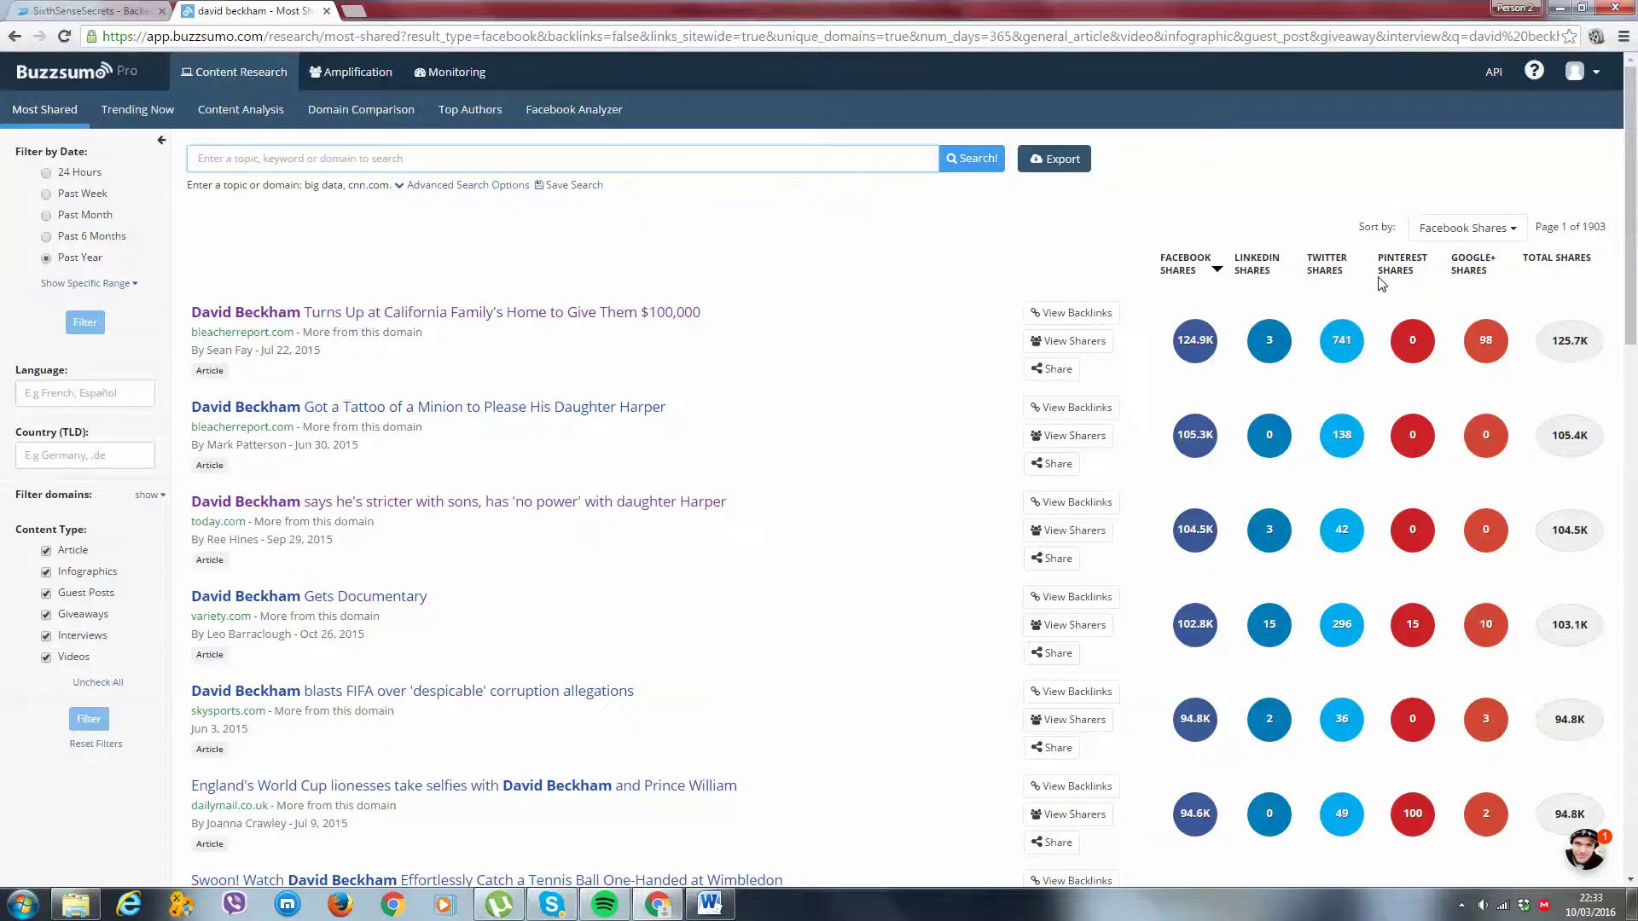
pyautogui.write('buzzfee')
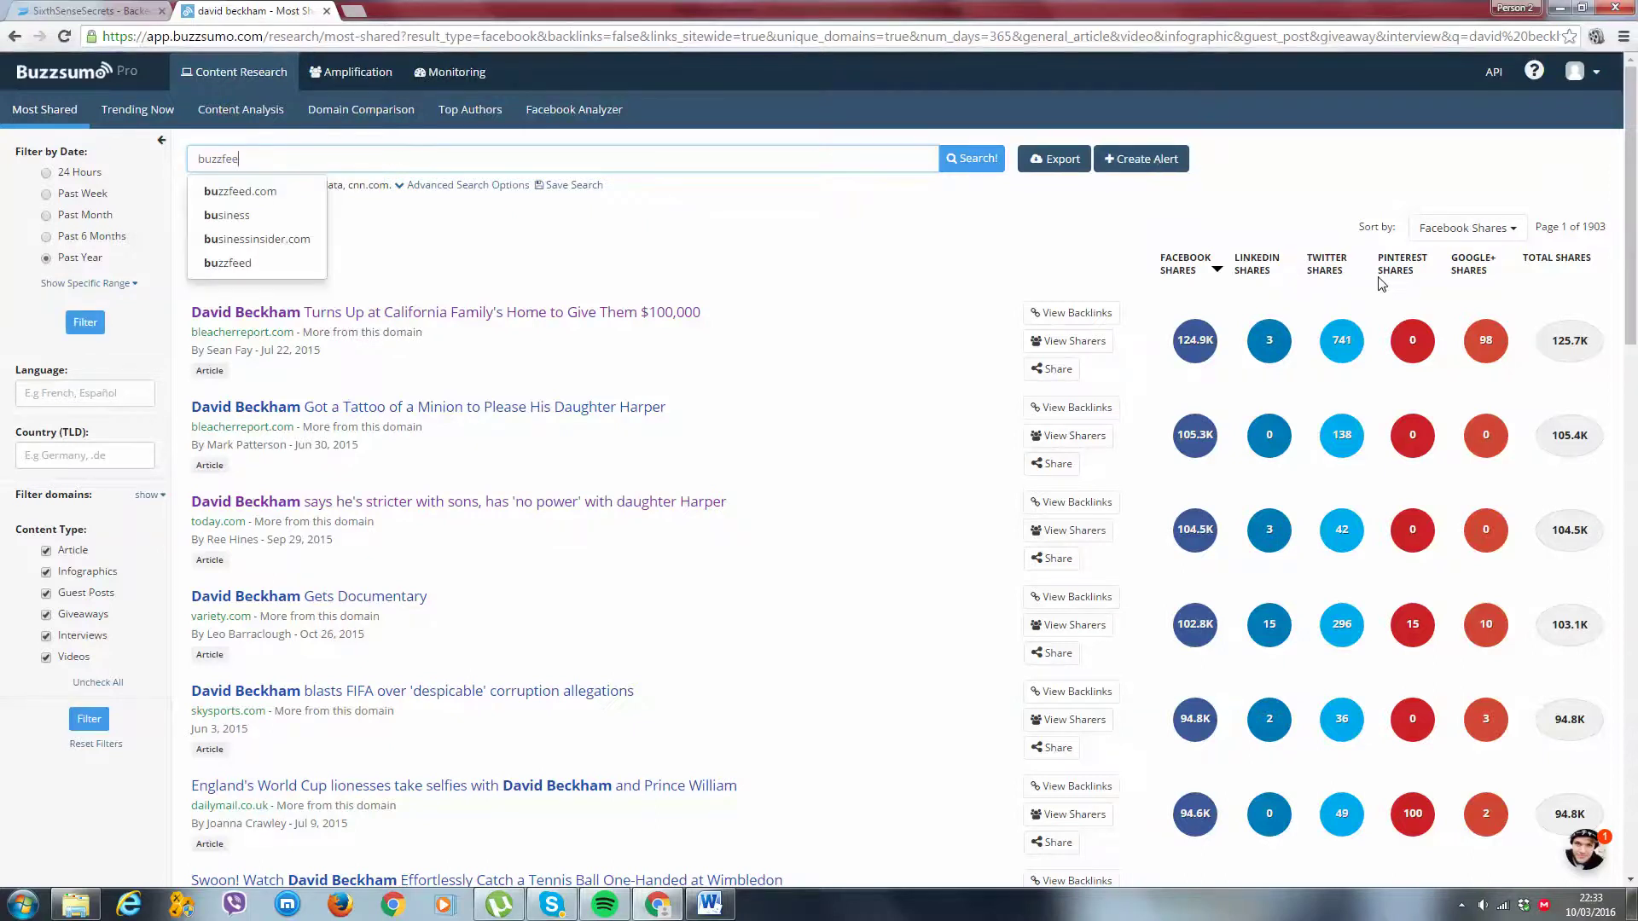
pyautogui.write('d.com')
pyautogui.press('Return')
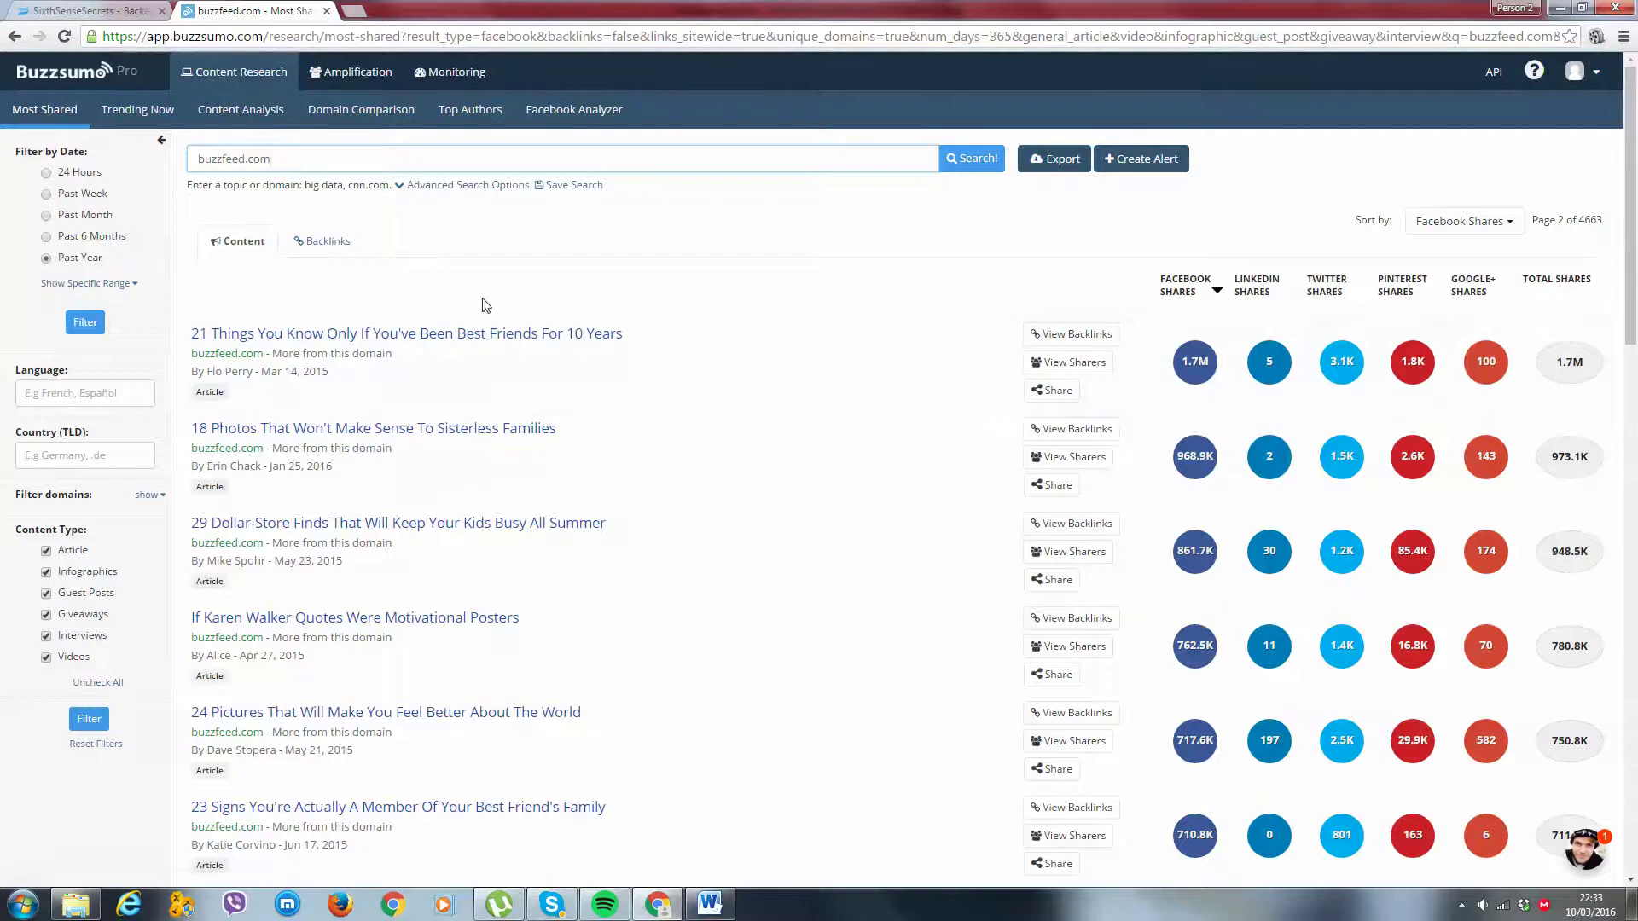
pyautogui.click(566, 336)
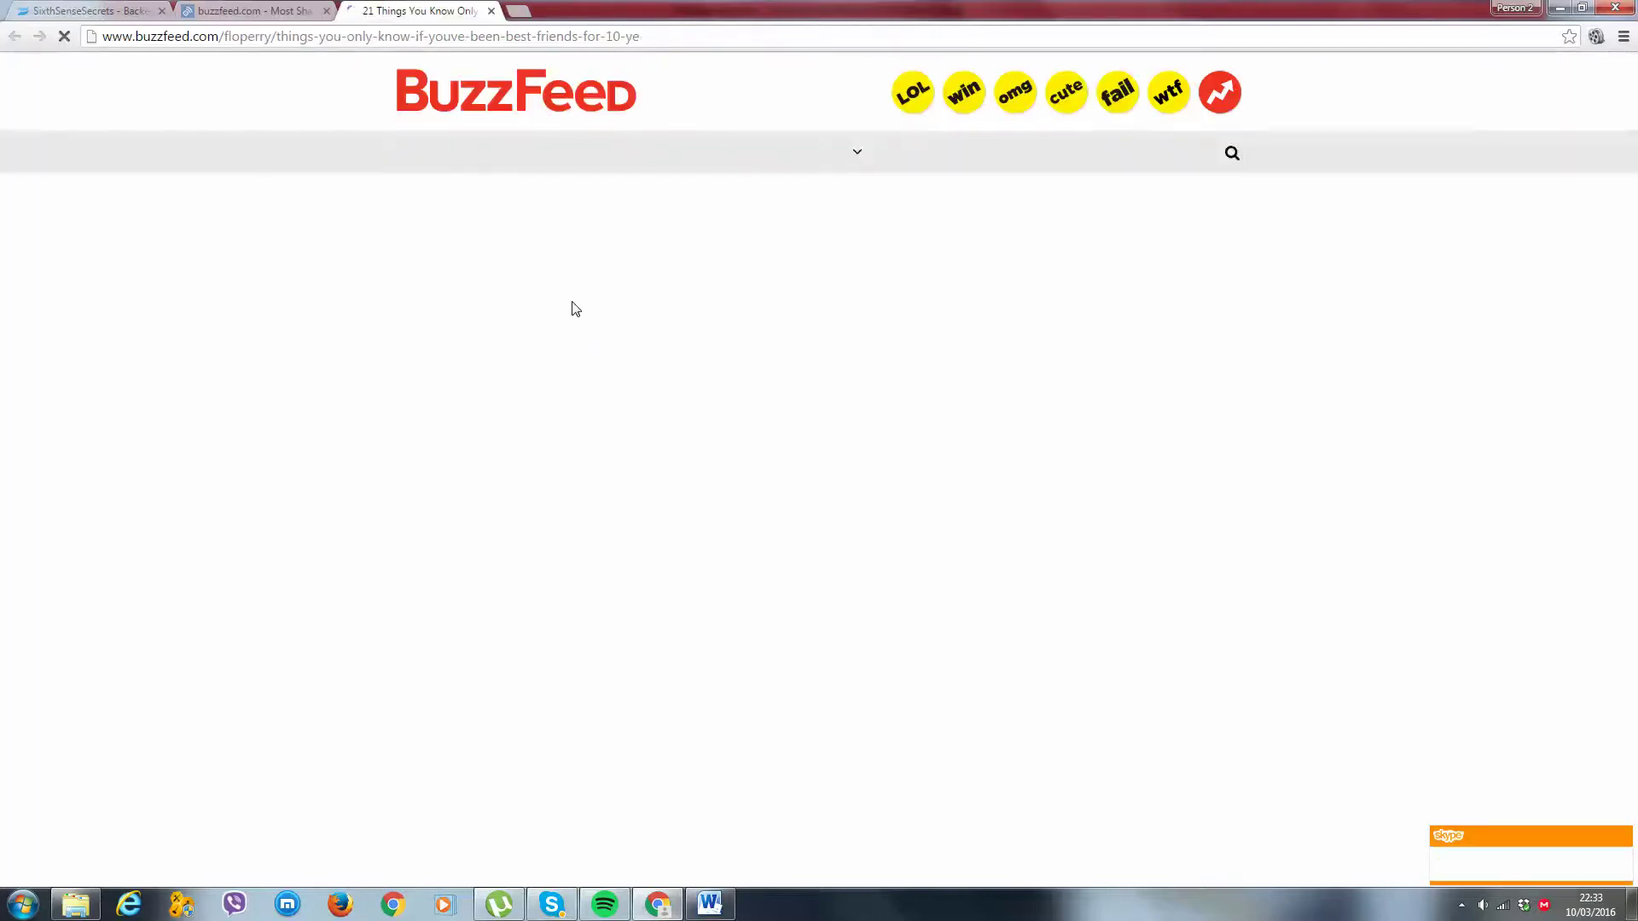
pyautogui.scroll(-2, 582, 300)
pyautogui.scroll(-1, 589, 319)
pyautogui.scroll(-1, 592, 331)
pyautogui.scroll(-3, 602, 301)
pyautogui.scroll(-1, 609, 274)
pyautogui.scroll(-1, 607, 272)
pyautogui.scroll(4, 607, 273)
pyautogui.scroll(-1, 691, 311)
pyautogui.scroll(-1, 691, 385)
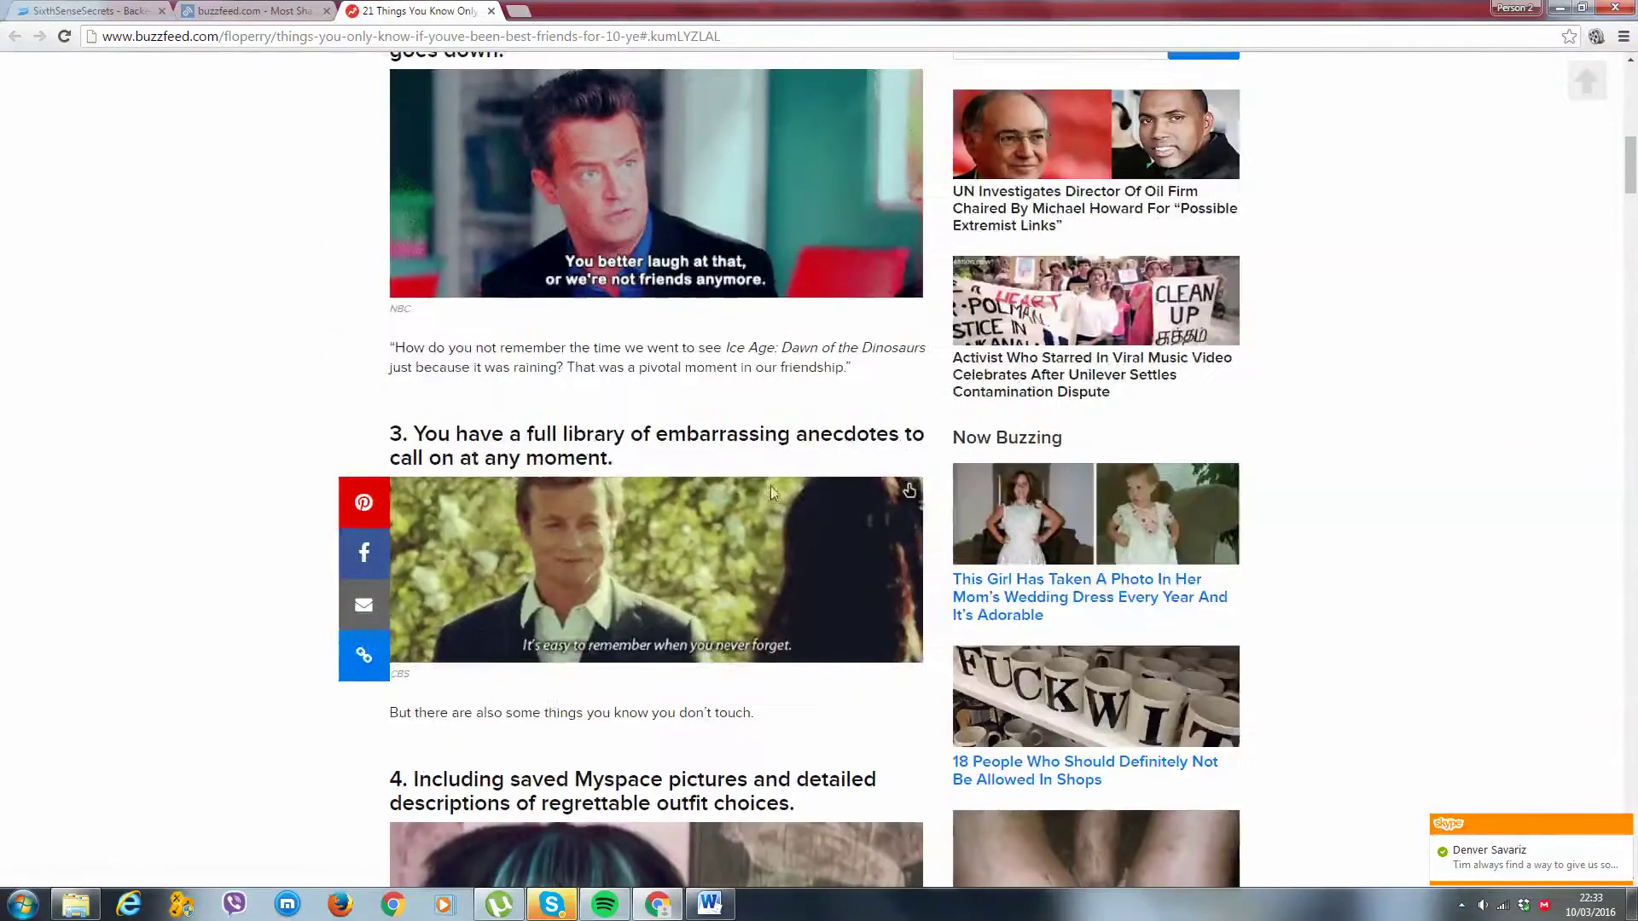
pyautogui.scroll(-3, 774, 554)
pyautogui.scroll(-2, 688, 511)
pyautogui.scroll(-4, 770, 400)
pyautogui.scroll(-1, 794, 293)
pyautogui.scroll(-5, 692, 346)
pyautogui.scroll(-4, 768, 423)
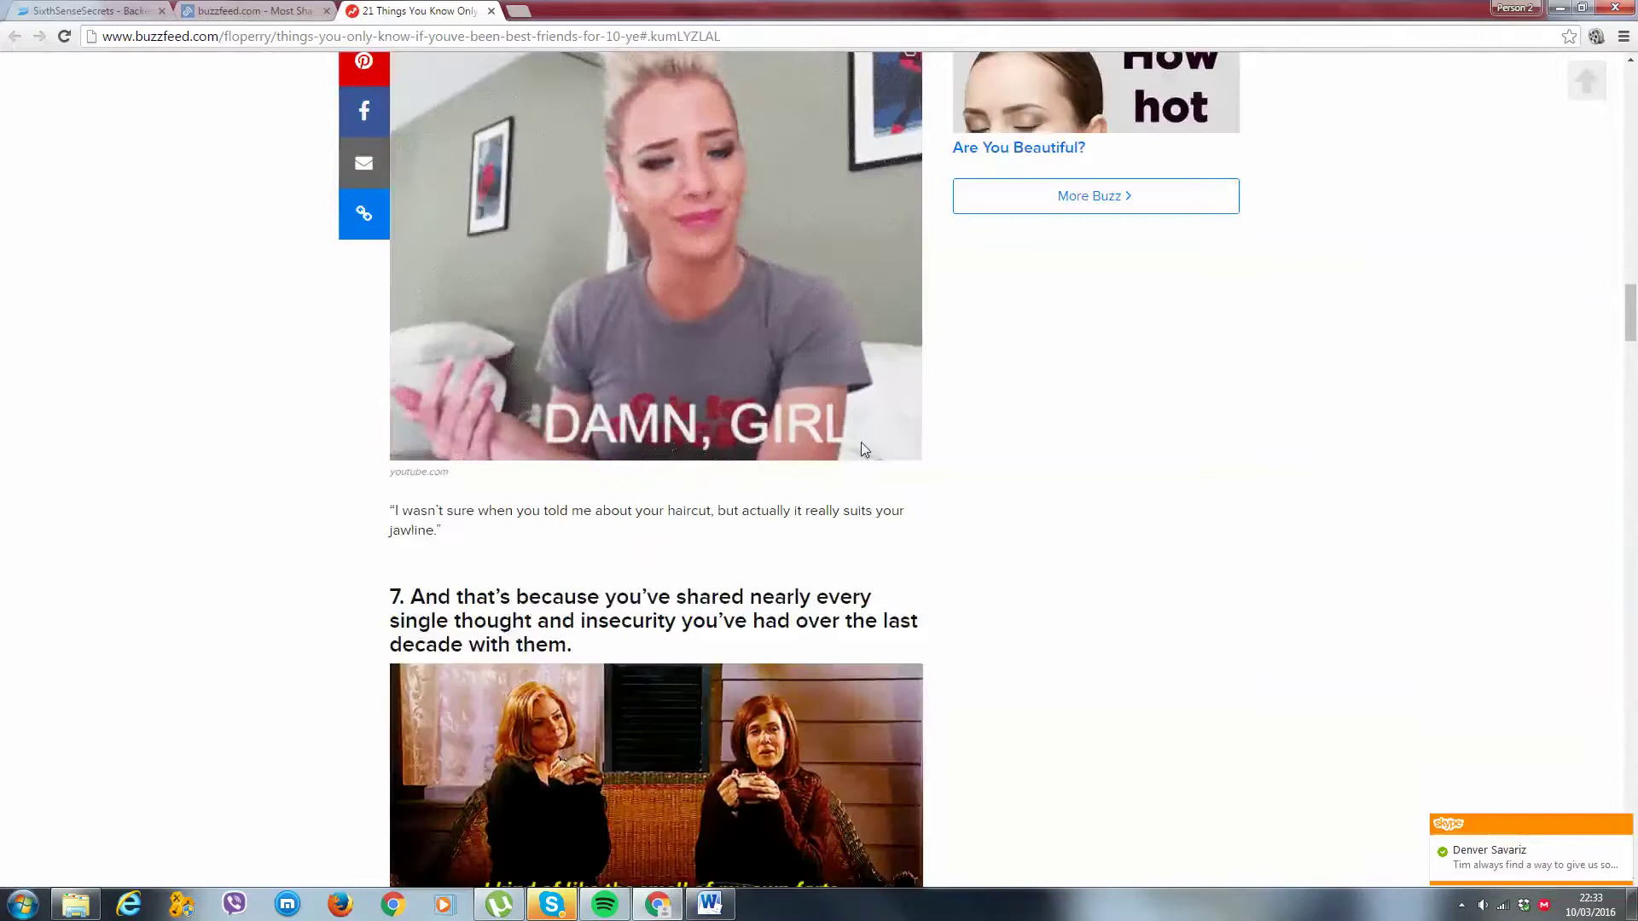
pyautogui.scroll(-1, 854, 436)
pyautogui.scroll(-5, 819, 383)
pyautogui.scroll(-2, 735, 295)
pyautogui.scroll(-4, 682, 256)
pyautogui.scroll(-3, 678, 262)
pyautogui.scroll(-3, 675, 270)
pyautogui.scroll(-3, 556, 281)
pyautogui.scroll(-3, 557, 276)
pyautogui.scroll(-3, 557, 284)
pyautogui.scroll(-4, 556, 289)
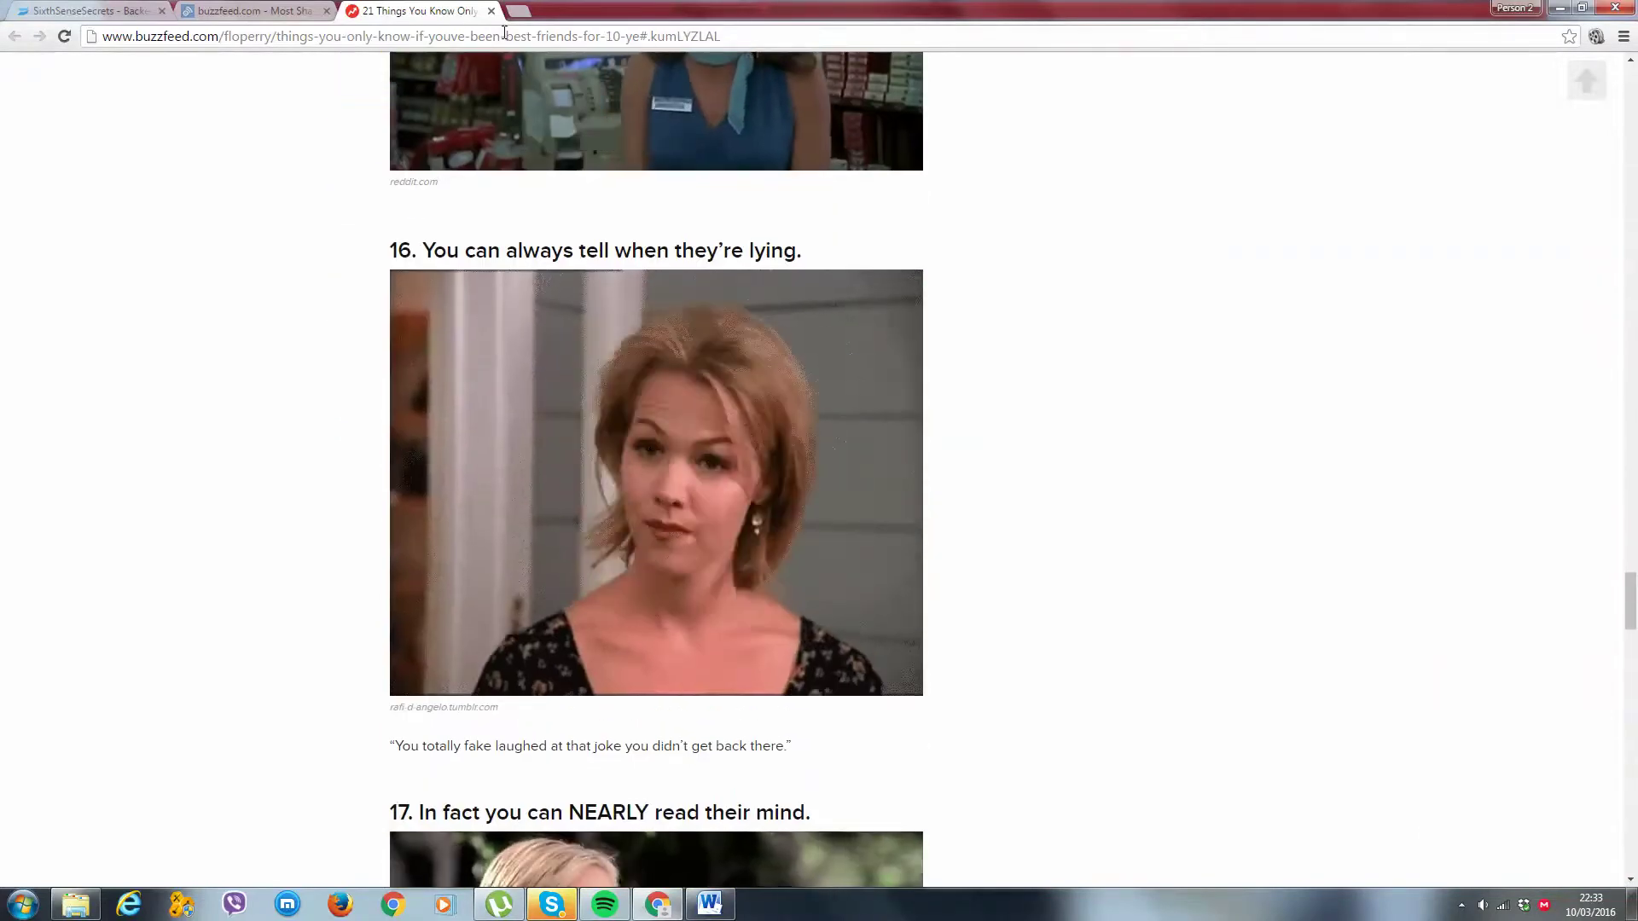
pyautogui.click(490, 11)
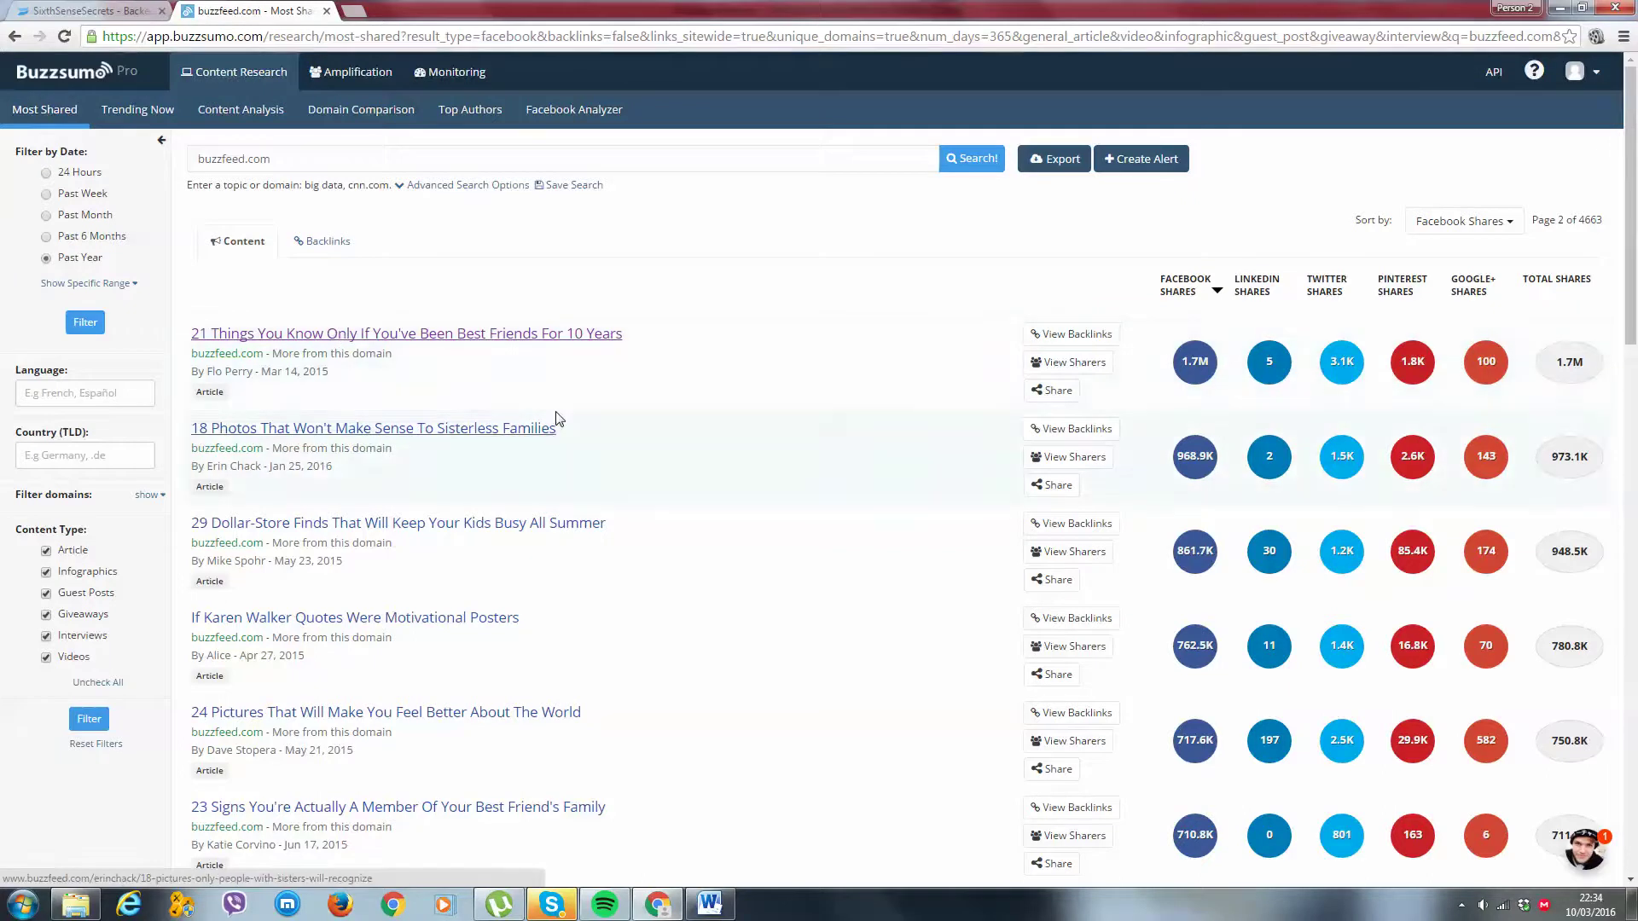
pyautogui.click(567, 334)
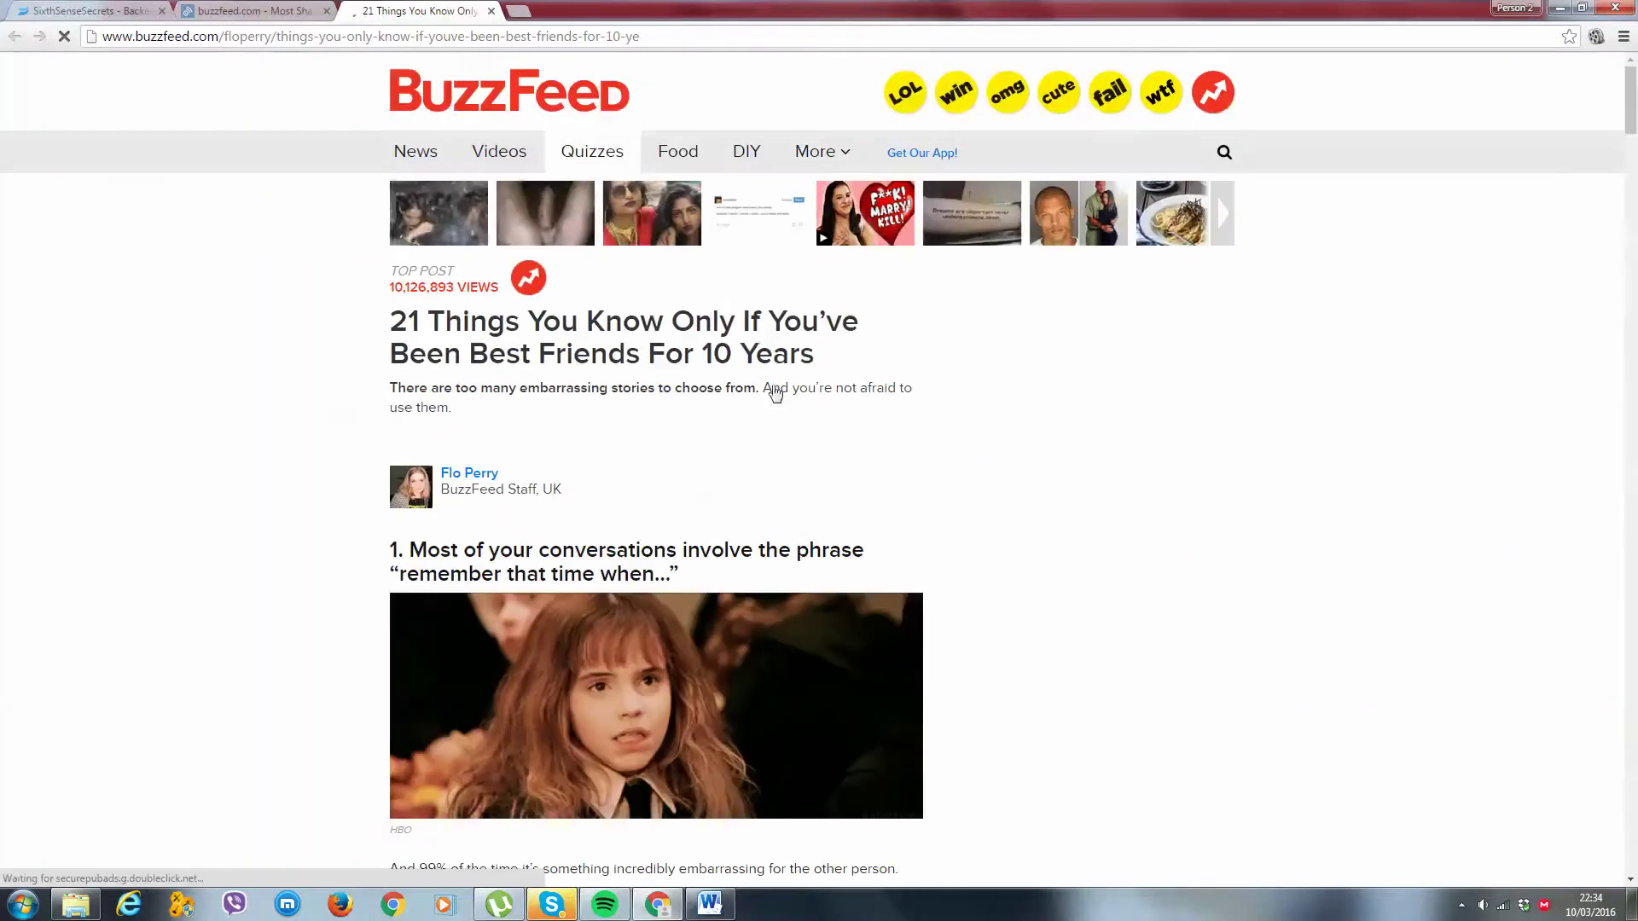
pyautogui.scroll(-3, 758, 333)
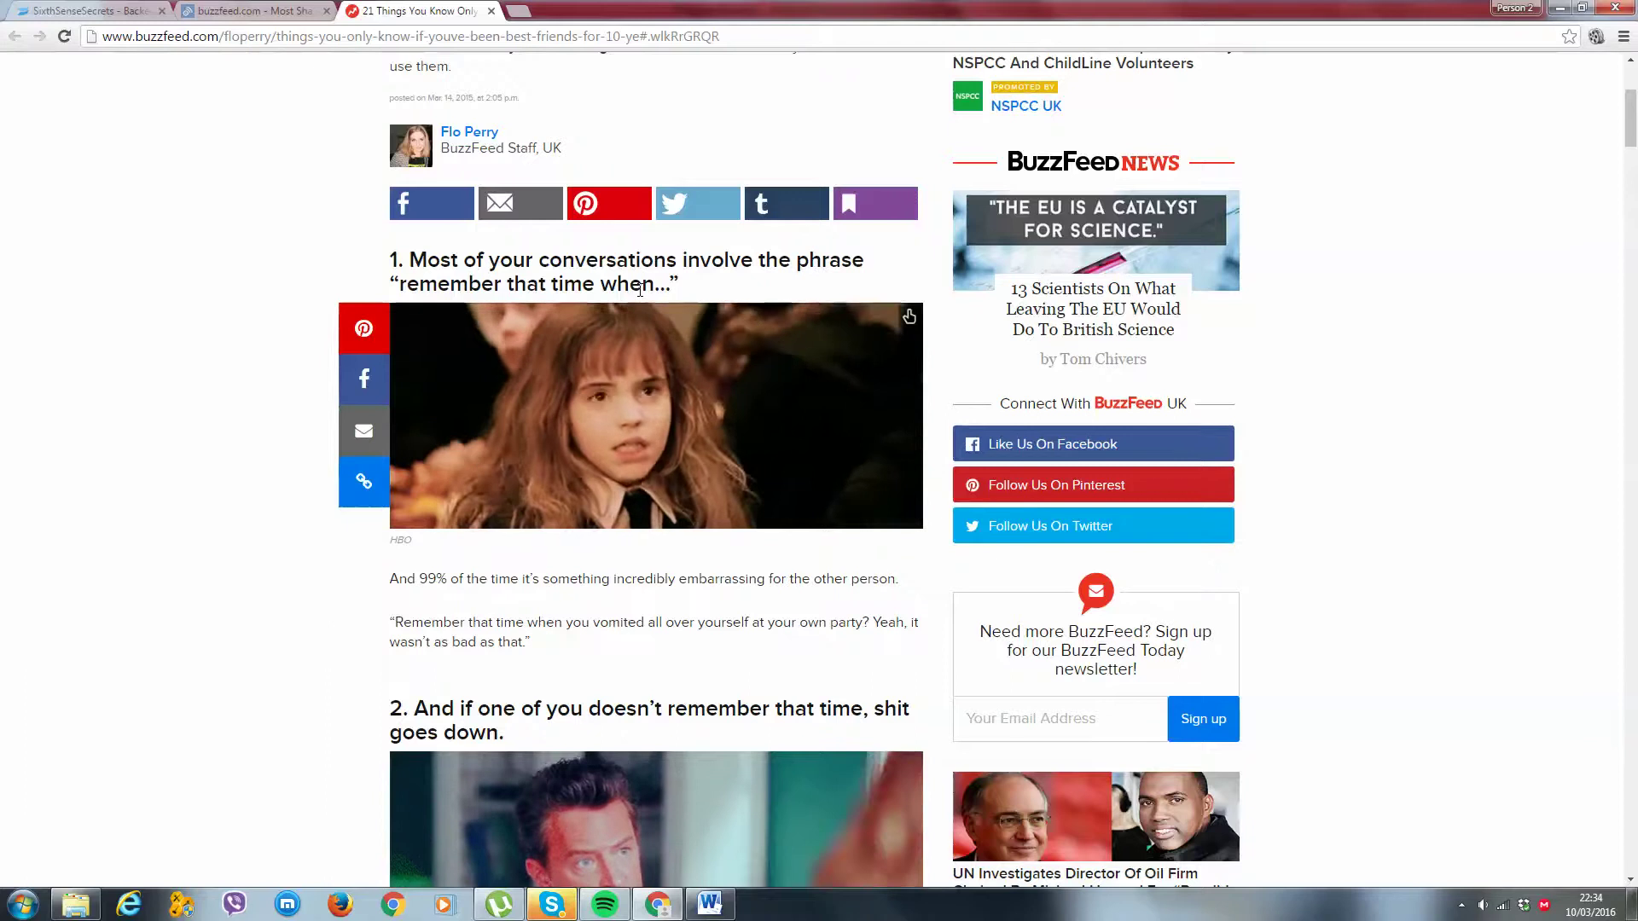
pyautogui.scroll(3, 639, 290)
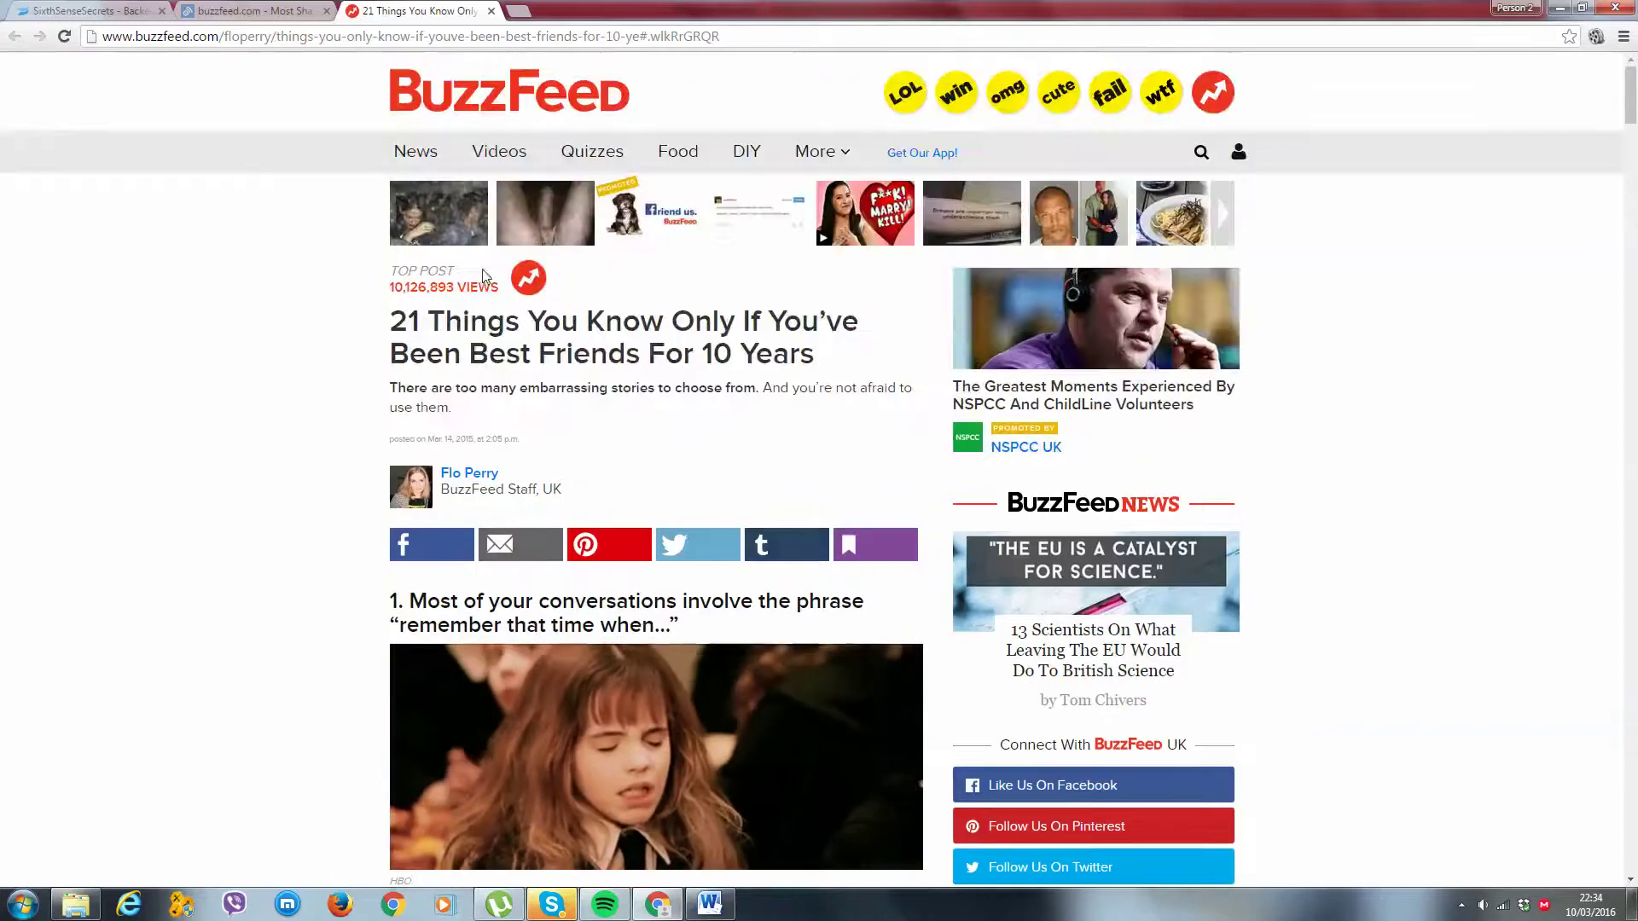
pyautogui.moveTo(499, 289); pyautogui.dragTo(340, 296)
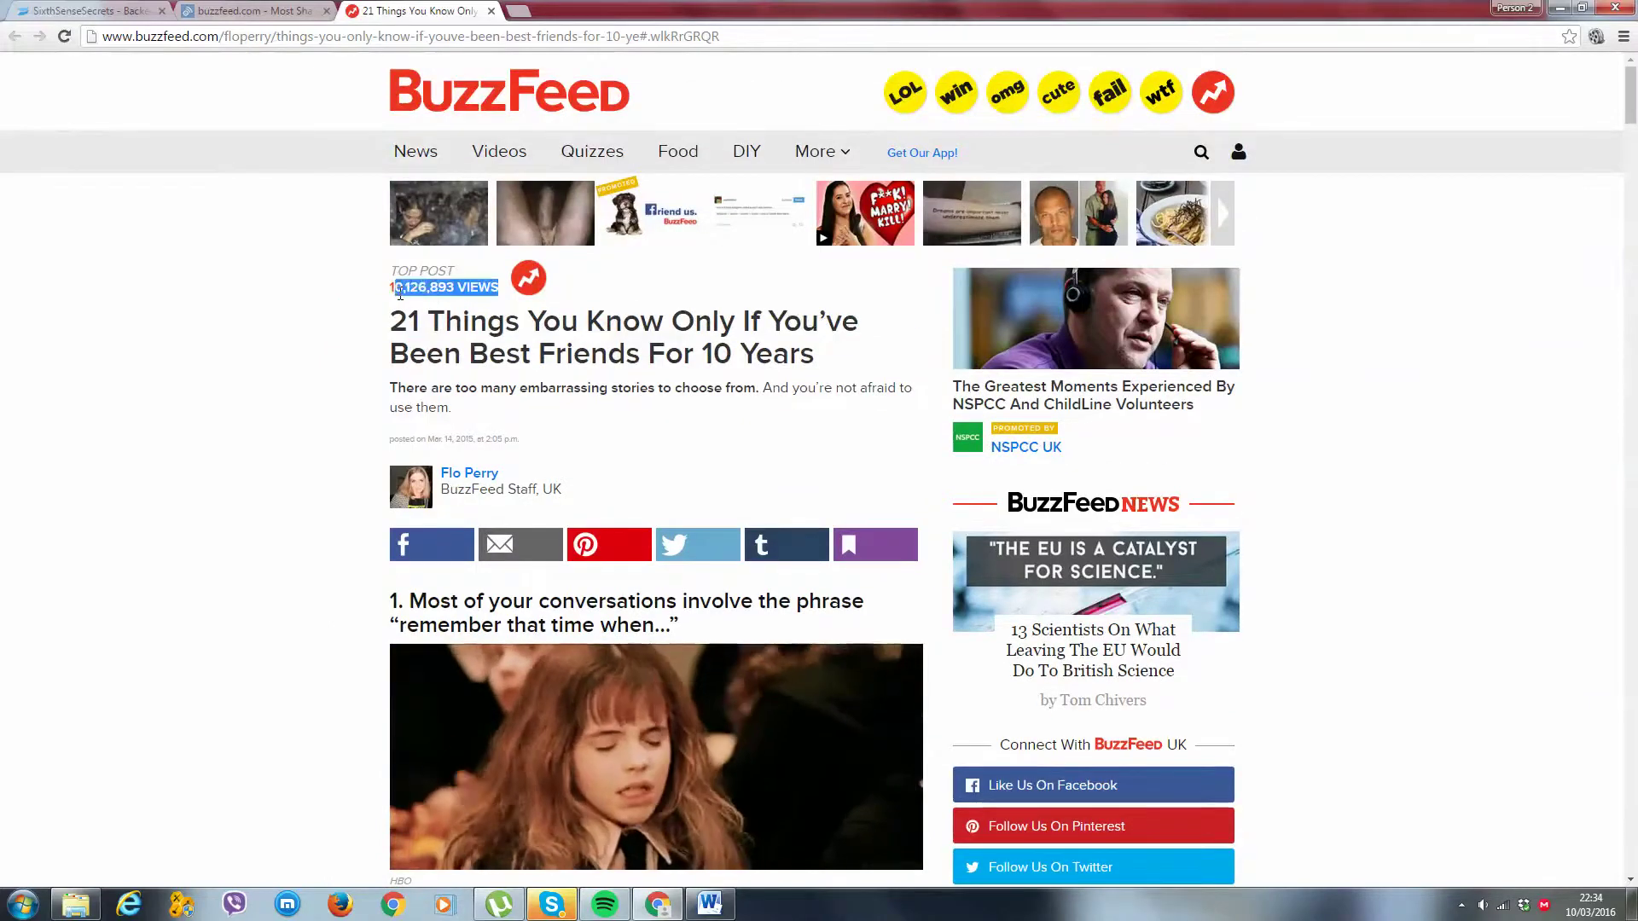
pyautogui.click(338, 302)
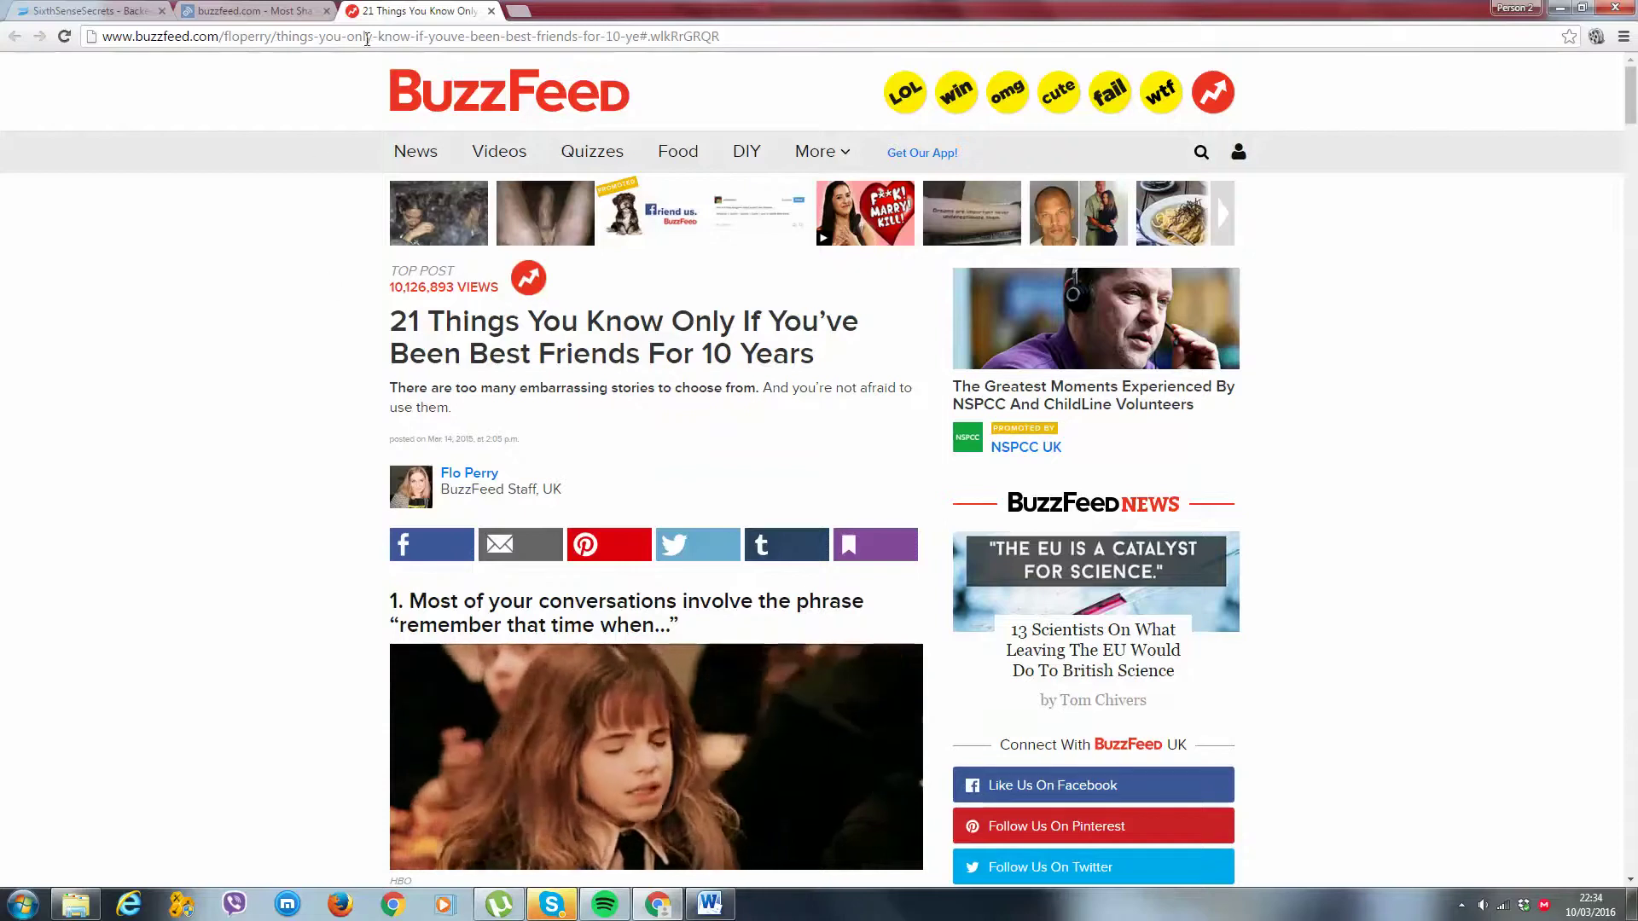
pyautogui.click(491, 11)
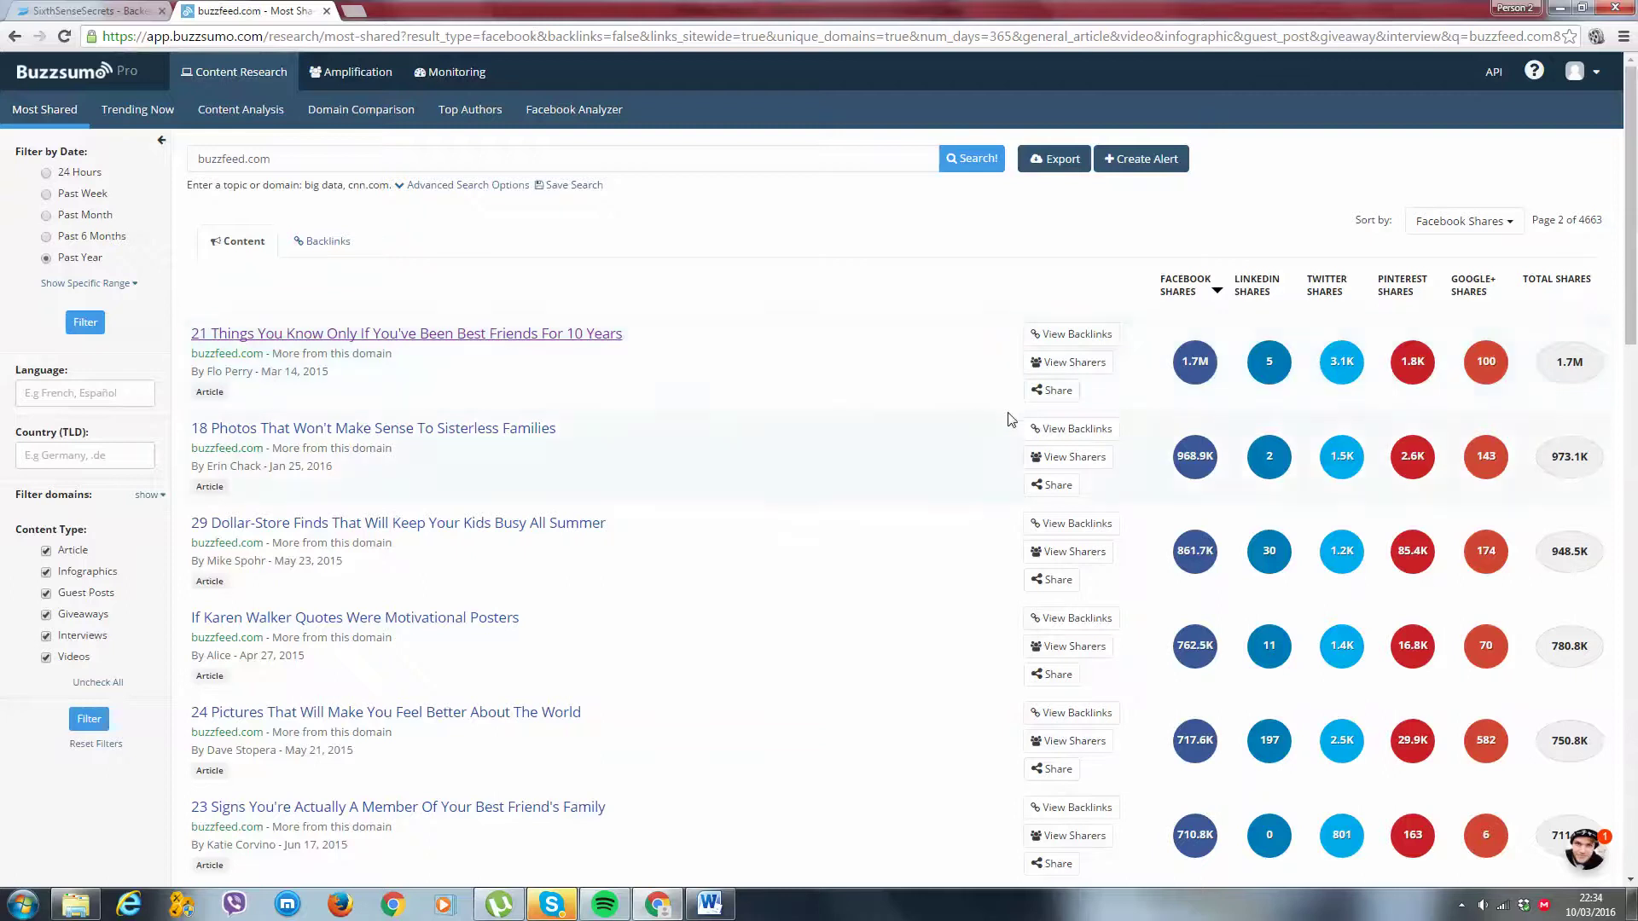
pyautogui.scroll(-3, 998, 421)
pyautogui.scroll(3, 274, 337)
pyautogui.scroll(-1, 475, 623)
pyautogui.scroll(-2, 445, 622)
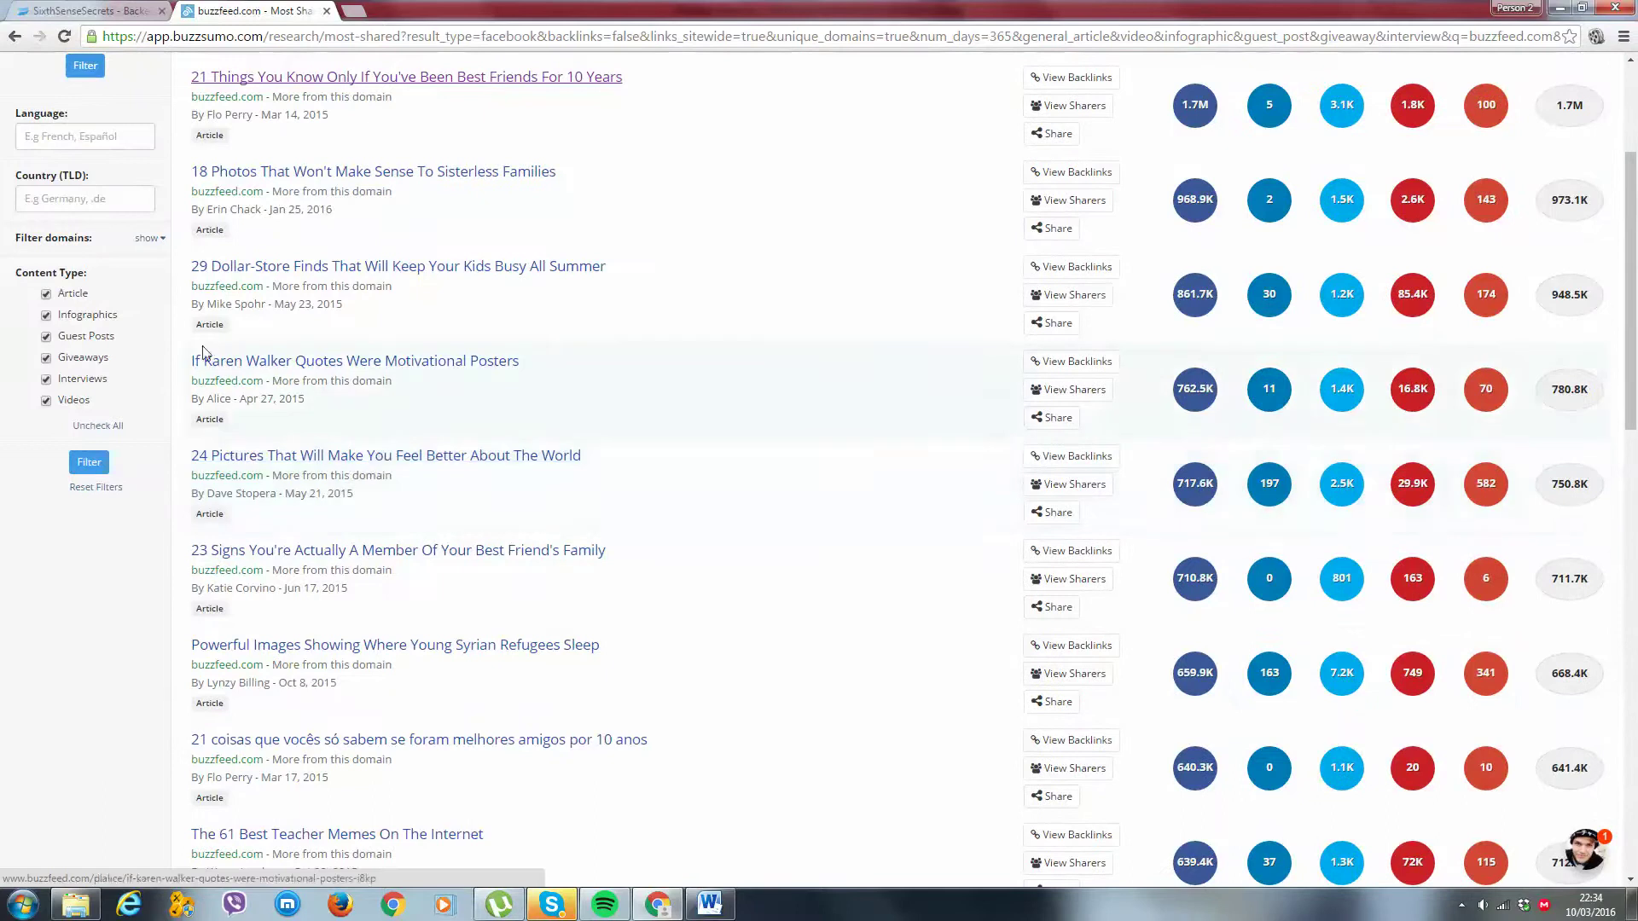
pyautogui.scroll(-1, 408, 455)
pyautogui.scroll(-3, 1139, 462)
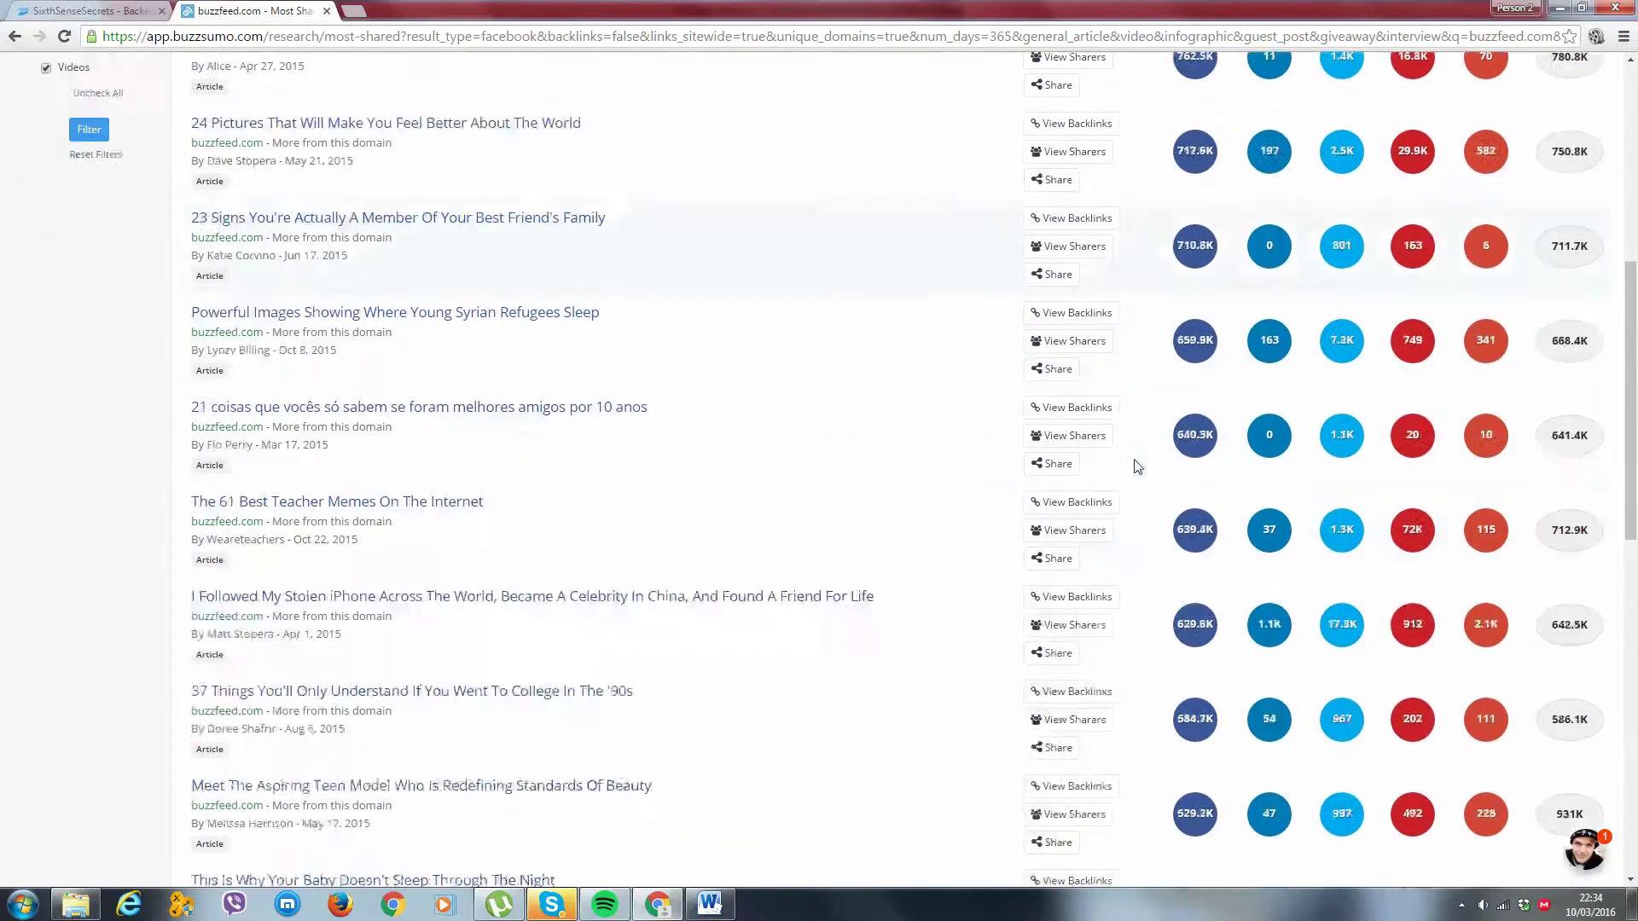
pyautogui.scroll(5, 1171, 442)
pyautogui.scroll(-8, 1167, 343)
pyautogui.scroll(-5, 1167, 342)
pyautogui.scroll(5, 701, 483)
pyautogui.scroll(5, 1071, 304)
pyautogui.scroll(2, 1157, 307)
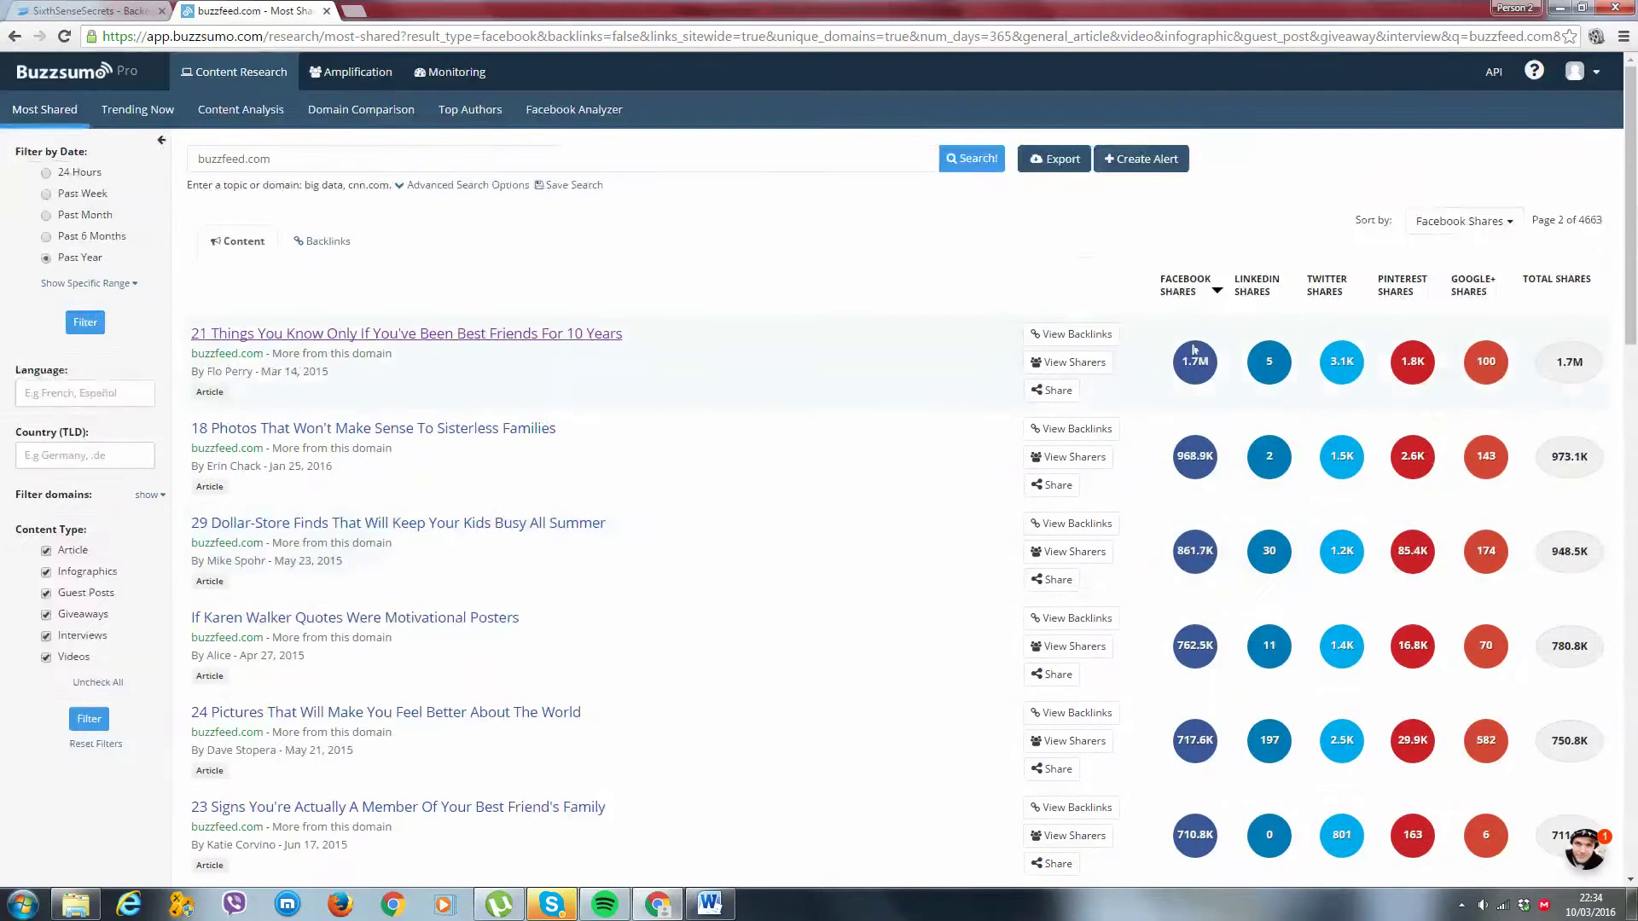
pyautogui.scroll(-5, 1210, 384)
pyautogui.scroll(-5, 1203, 422)
pyautogui.scroll(-3, 1203, 423)
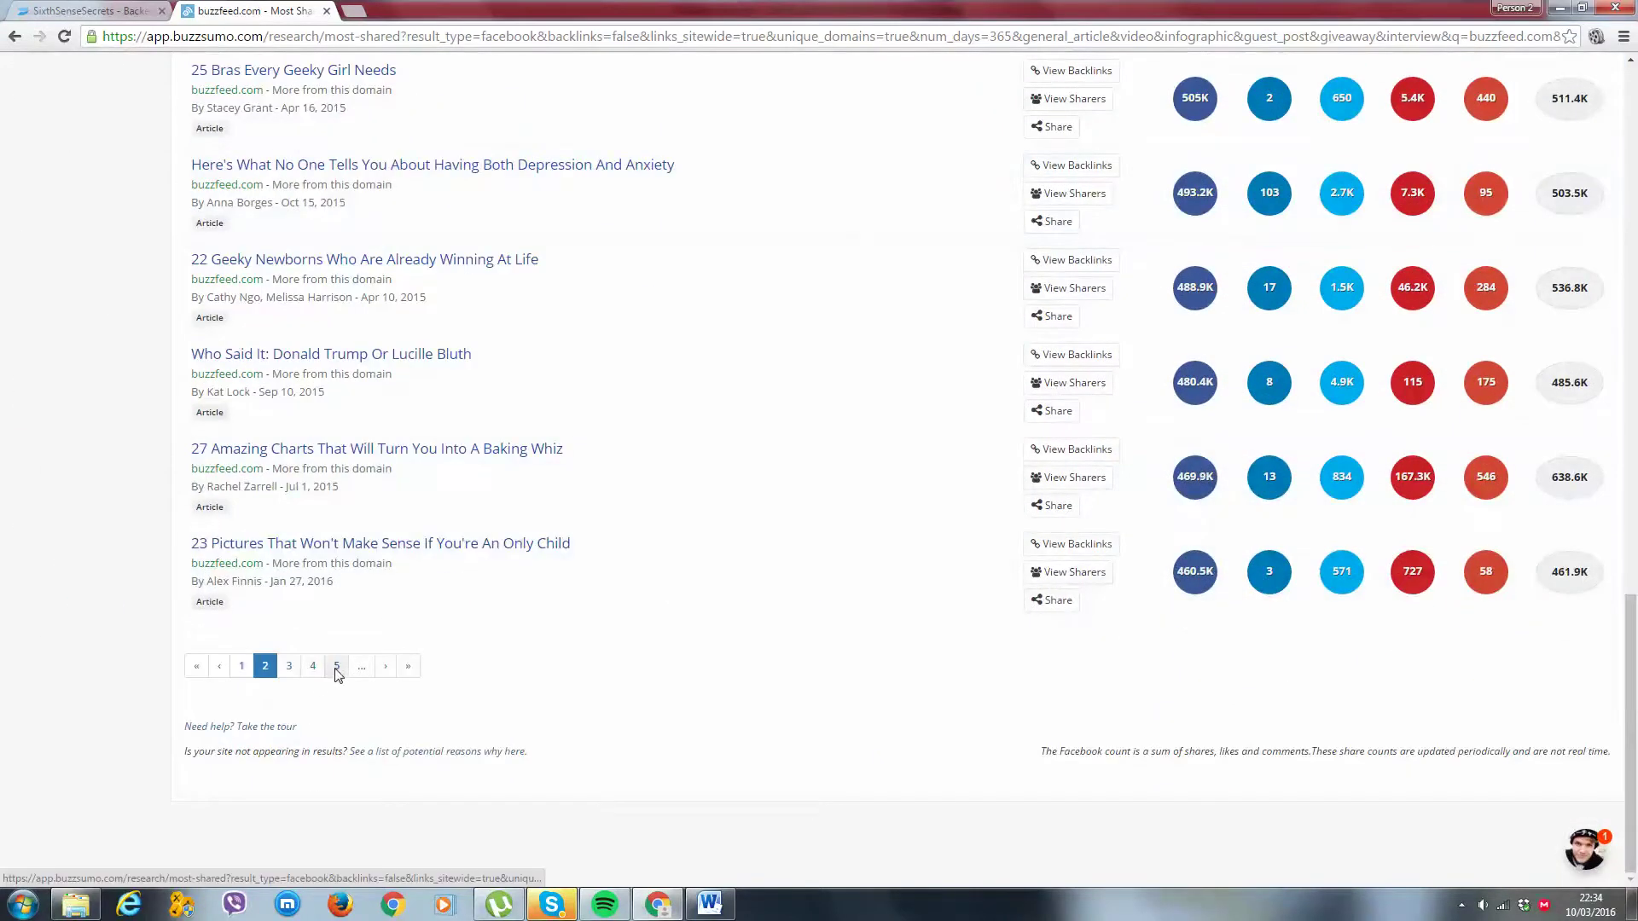
# Jump to page 5 of the buzzfeed.com results, showing articles around 246K–272K shares
pyautogui.click(336, 669)
pyautogui.scroll(-5, 1242, 512)
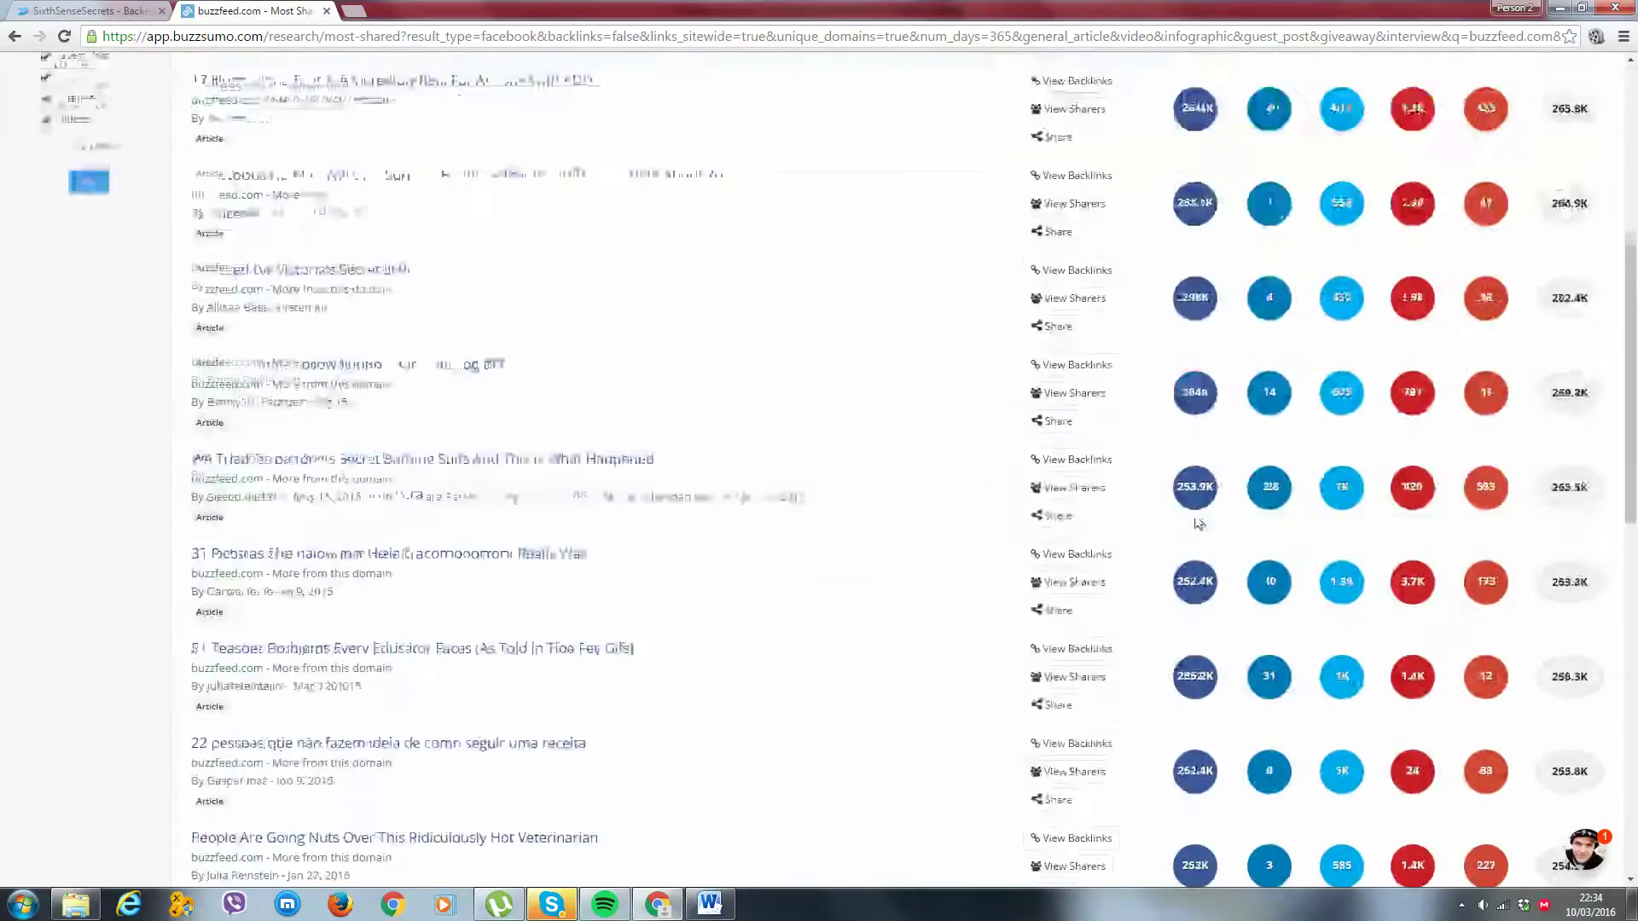
pyautogui.scroll(-5, 1143, 548)
pyautogui.scroll(-3, 1142, 547)
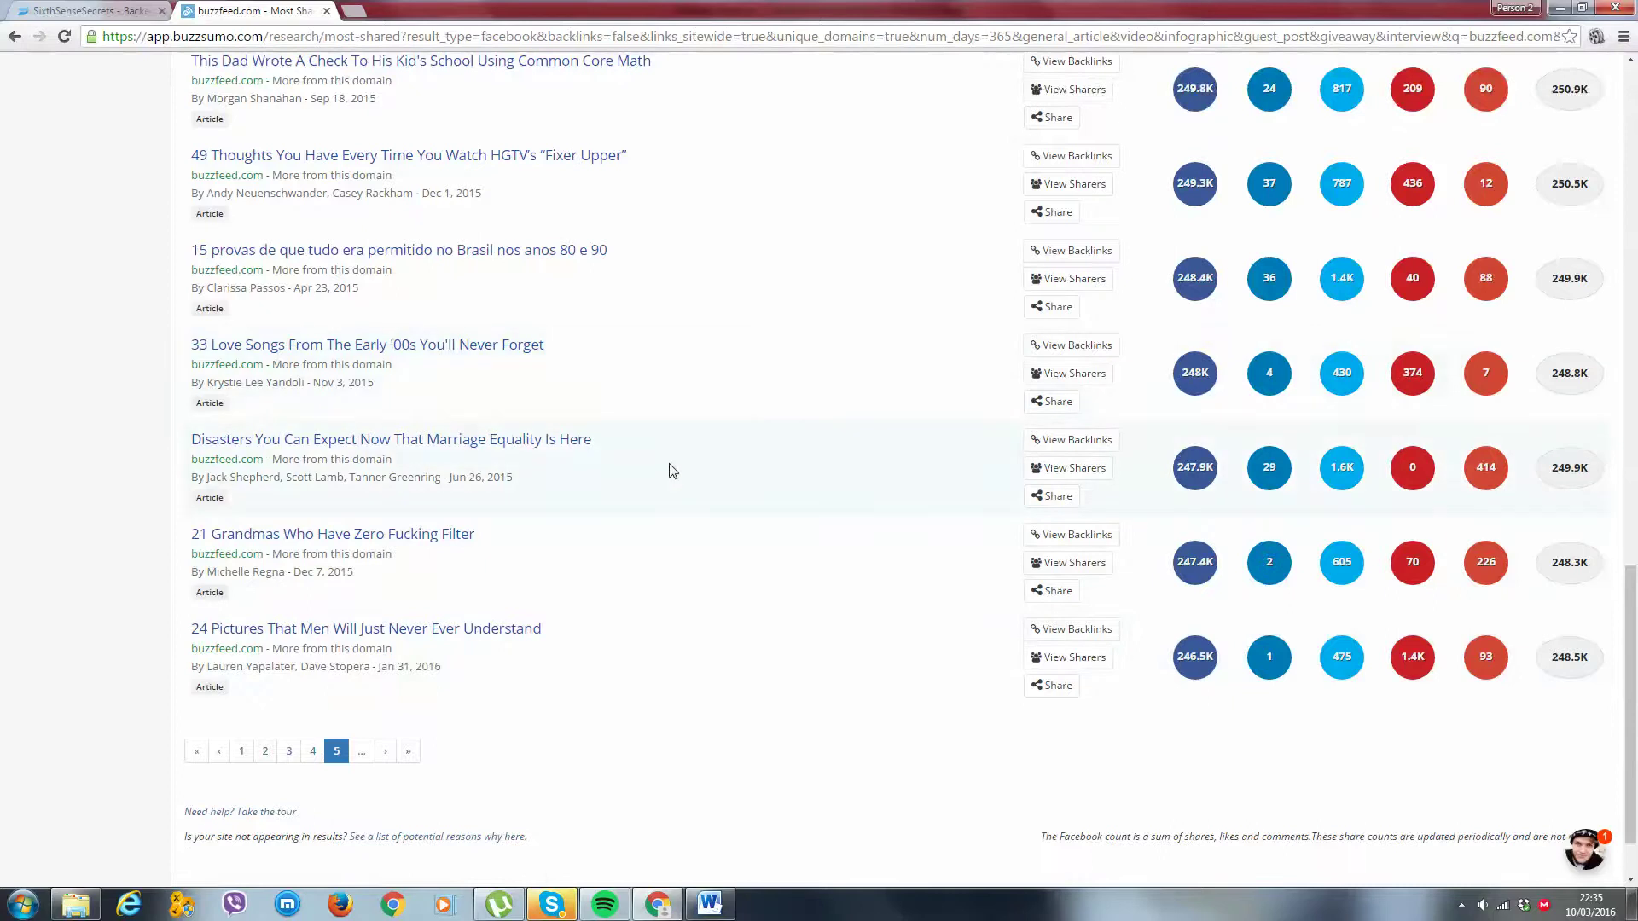
pyautogui.scroll(4, 596, 603)
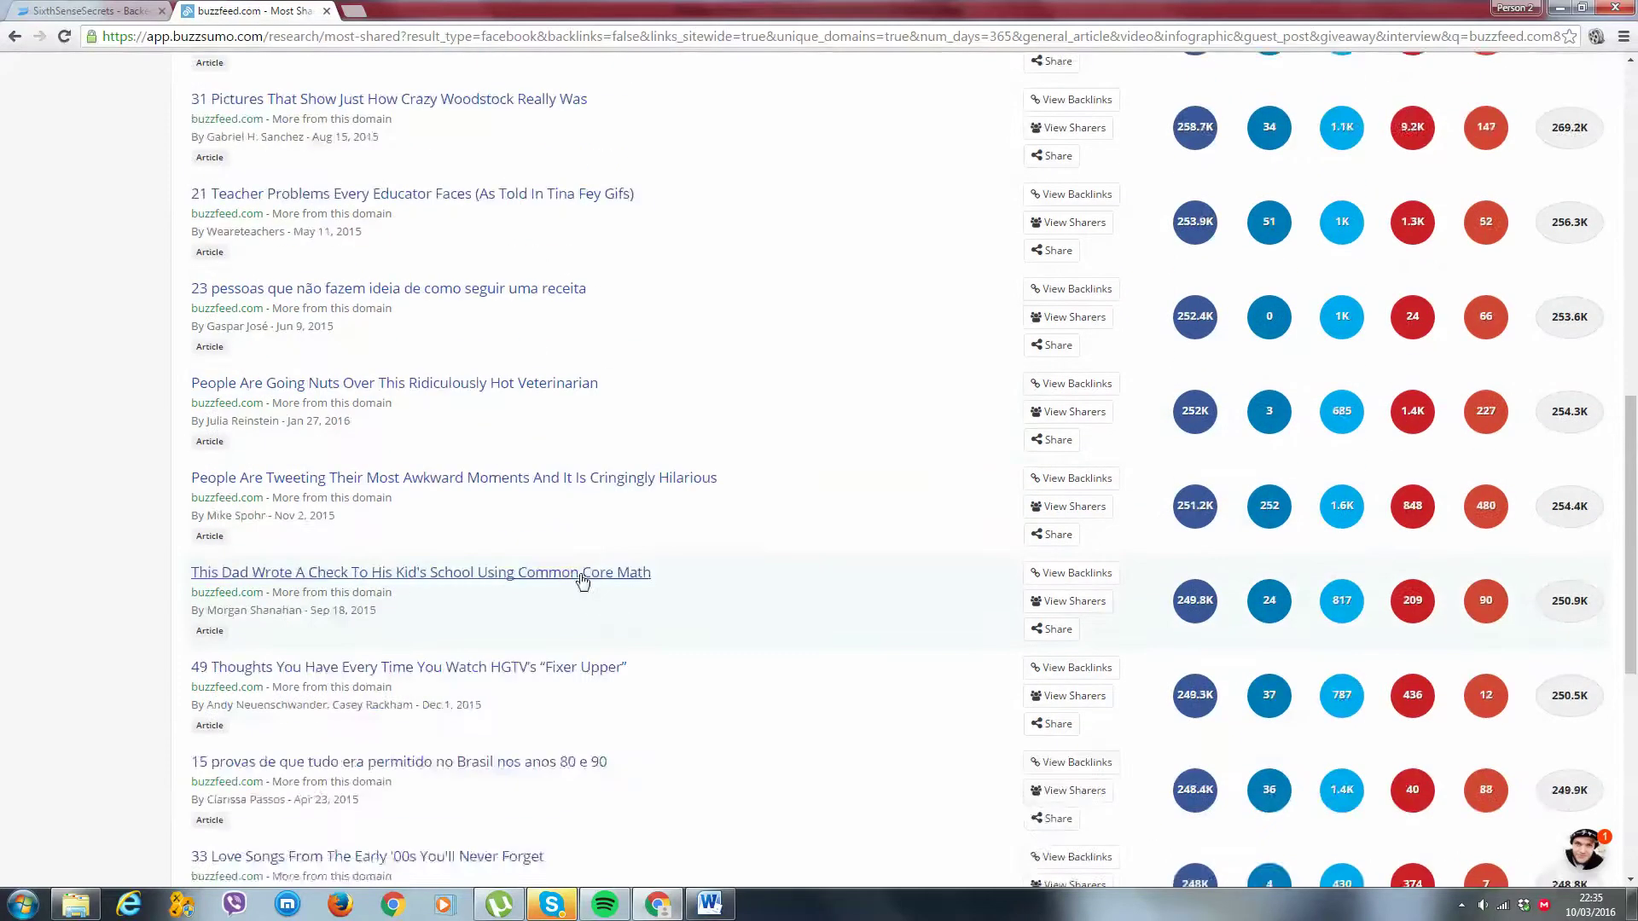
pyautogui.scroll(5, 578, 577)
pyautogui.scroll(3, 552, 505)
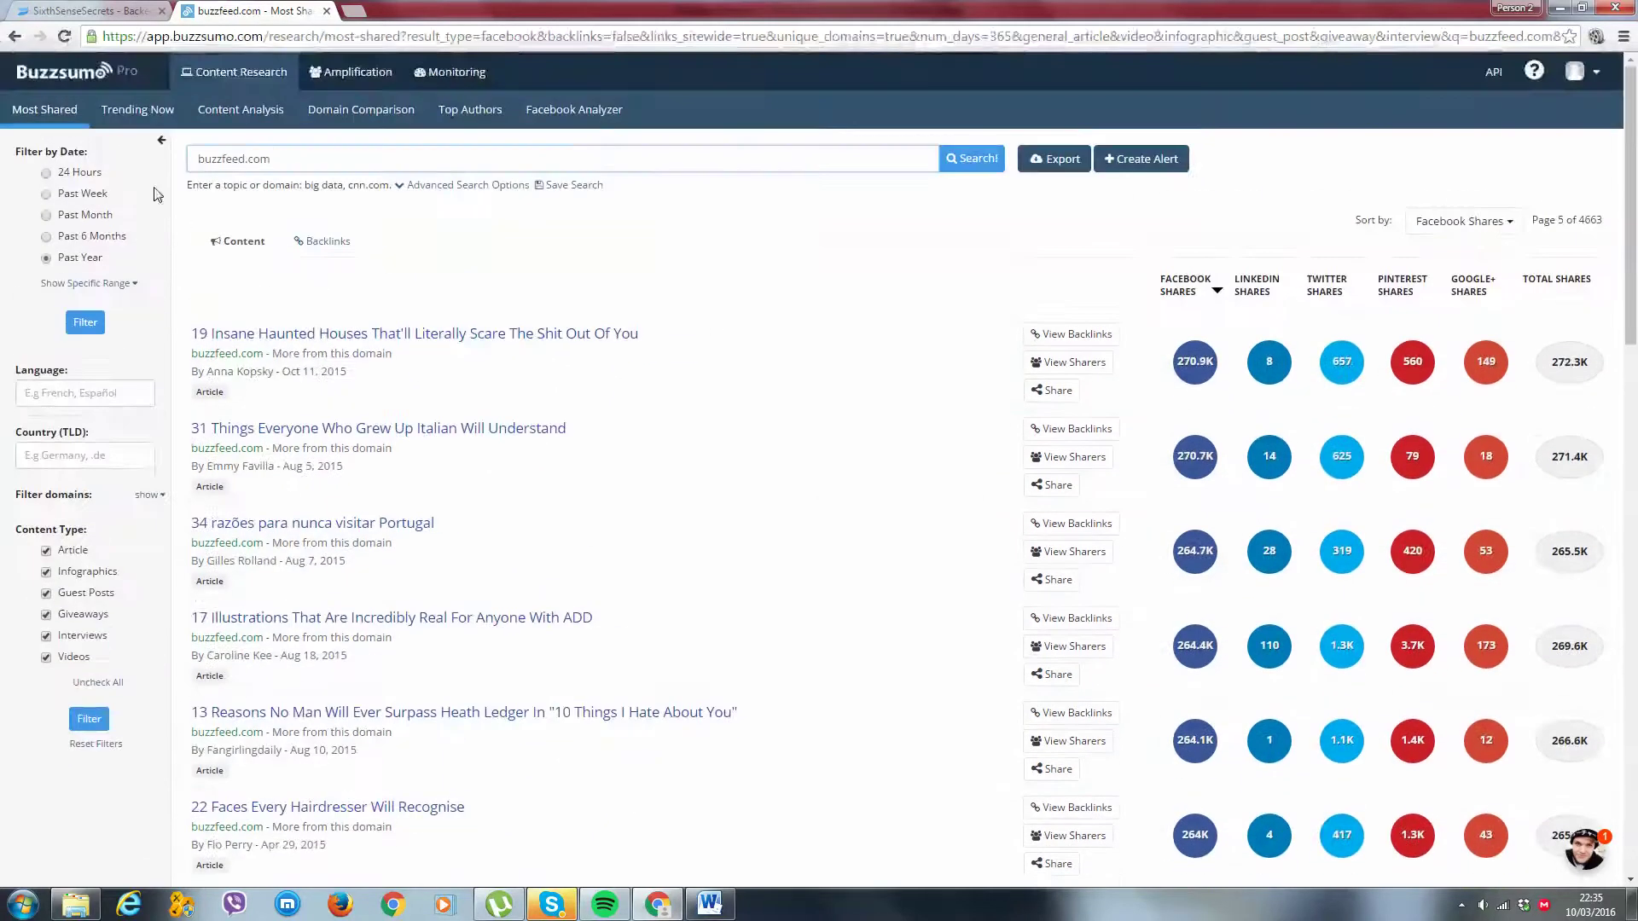
# Return to page 4 and select the '19 Things People With Chronic Pain Want You To Know' title
pyautogui.click(59, 125)
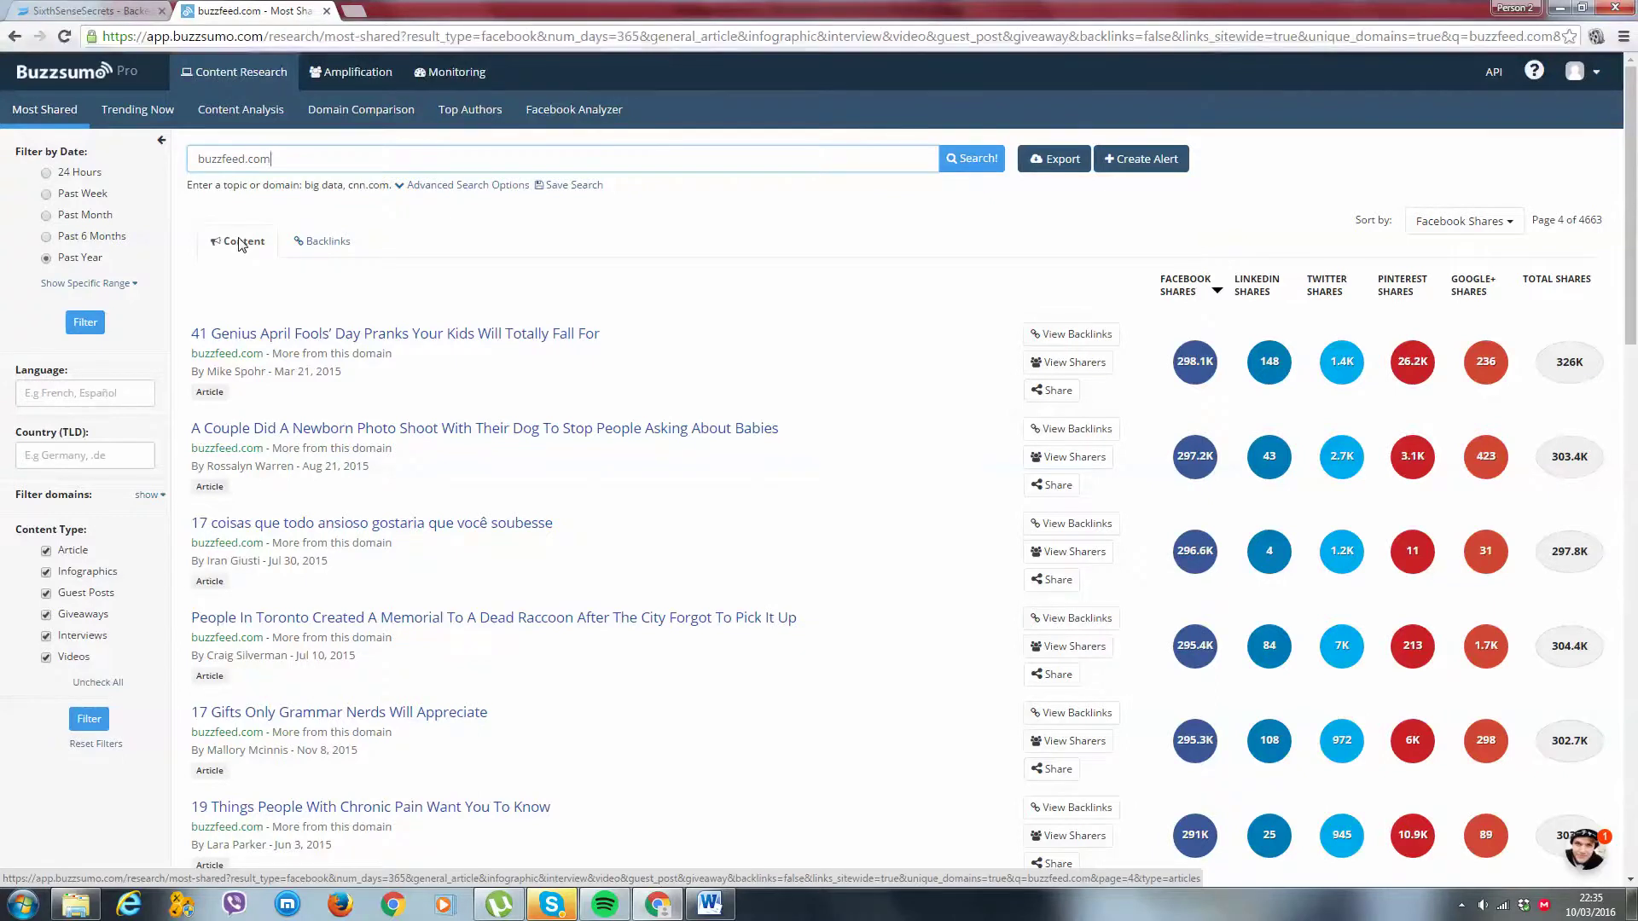
pyautogui.scroll(-2, 224, 307)
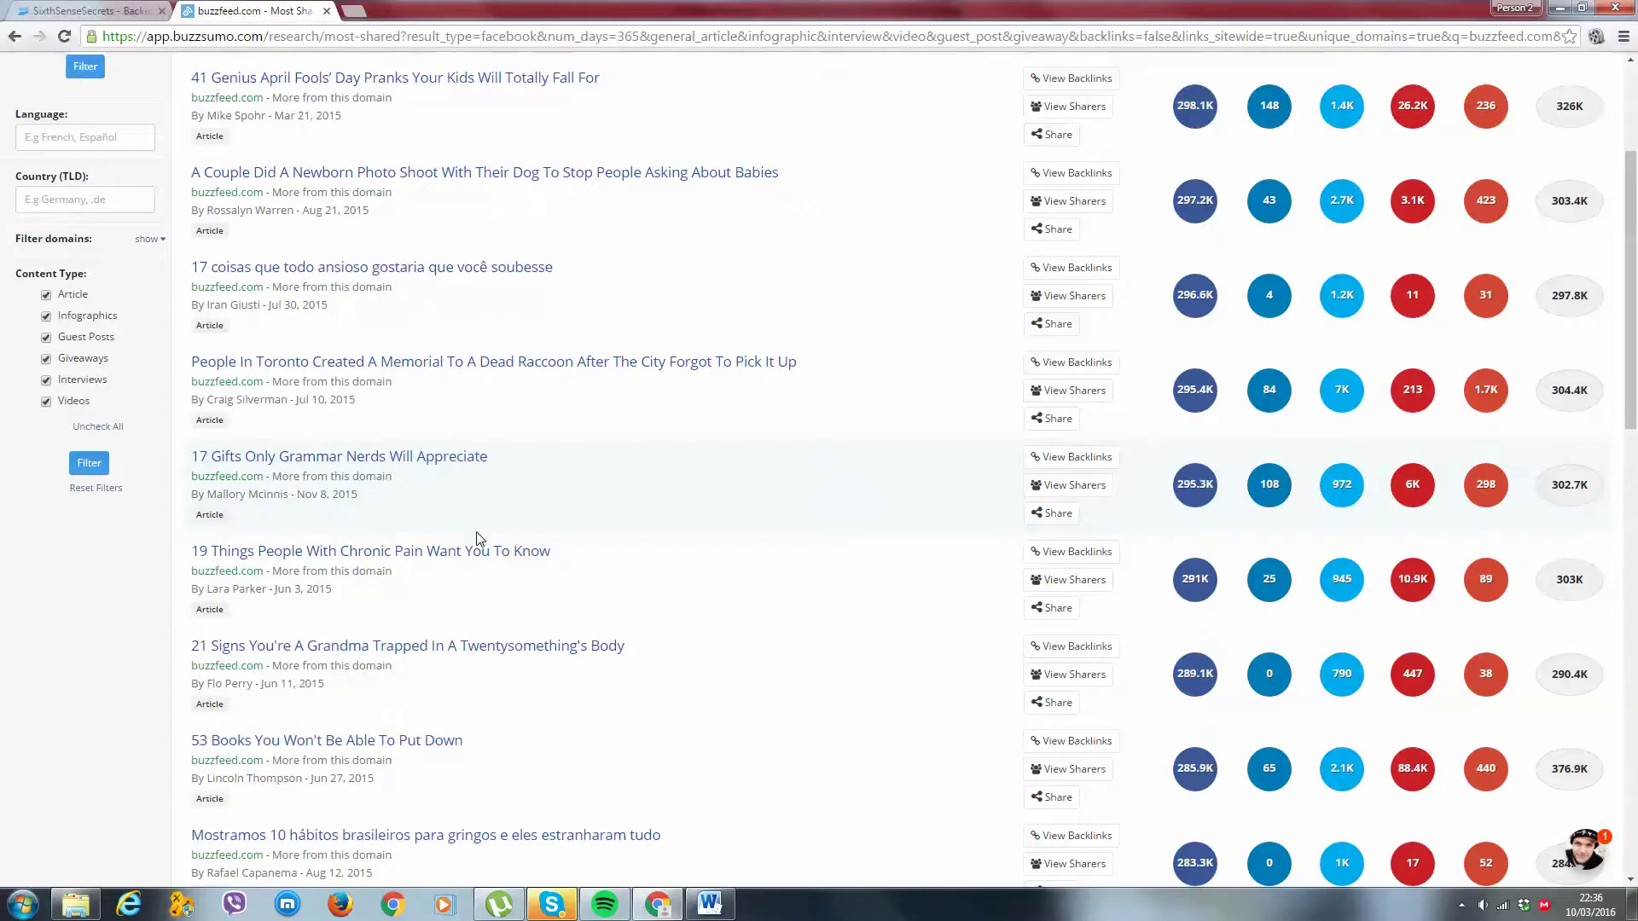
pyautogui.moveTo(558, 550); pyautogui.dragTo(189, 553)
pyautogui.click(584, 613)
pyautogui.moveTo(571, 560); pyautogui.dragTo(189, 554)
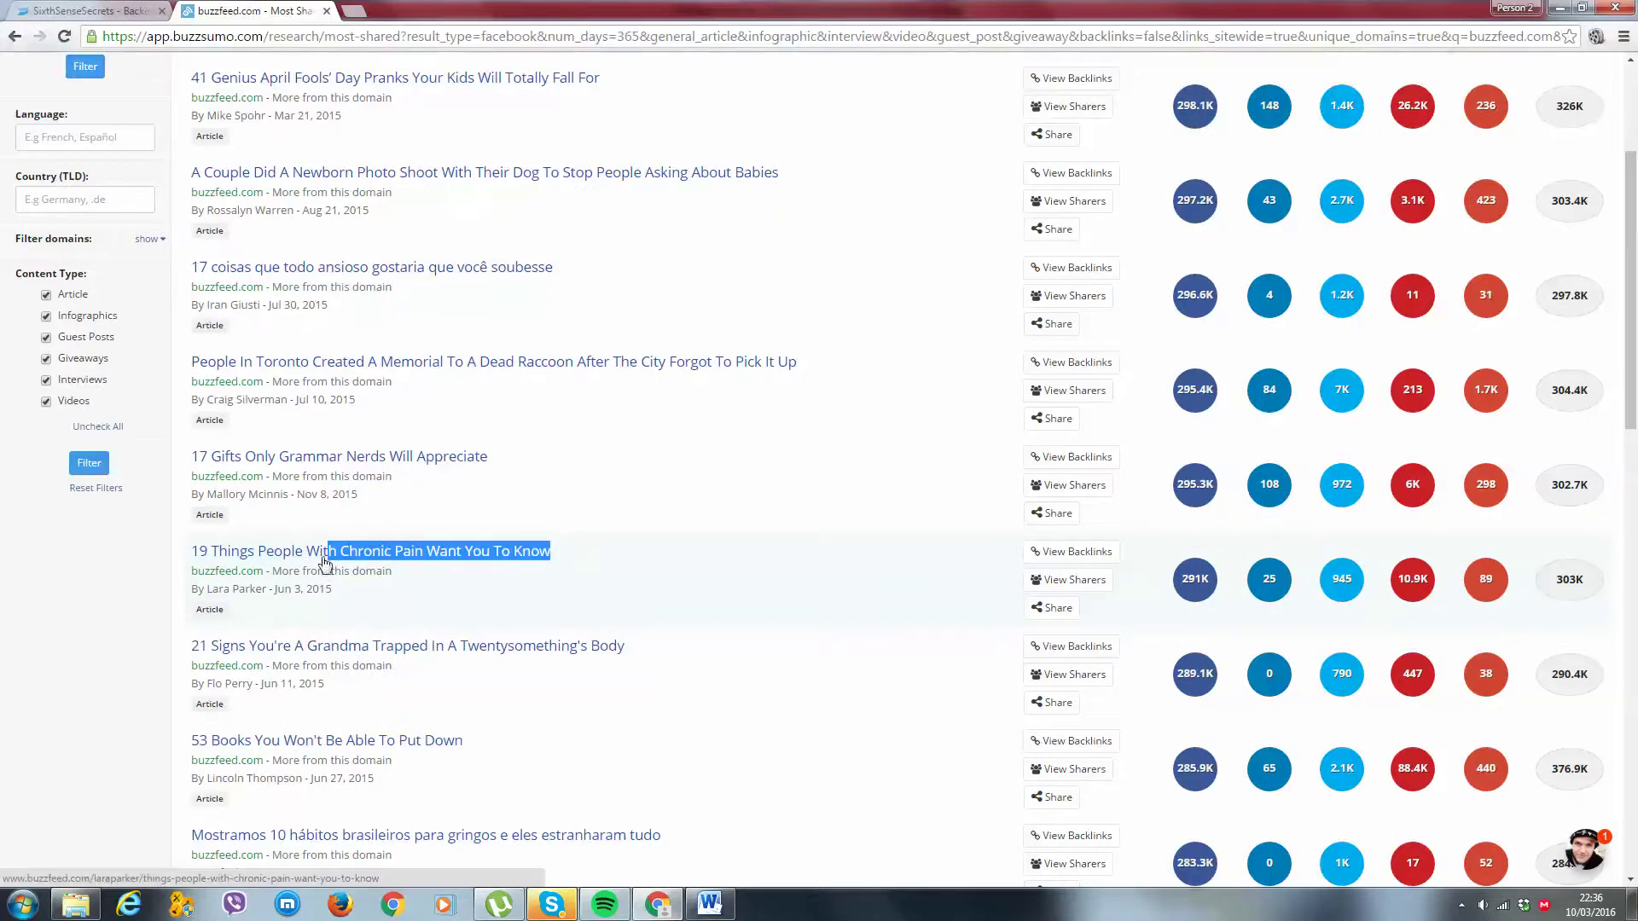
pyautogui.moveTo(582, 558); pyautogui.dragTo(205, 553)
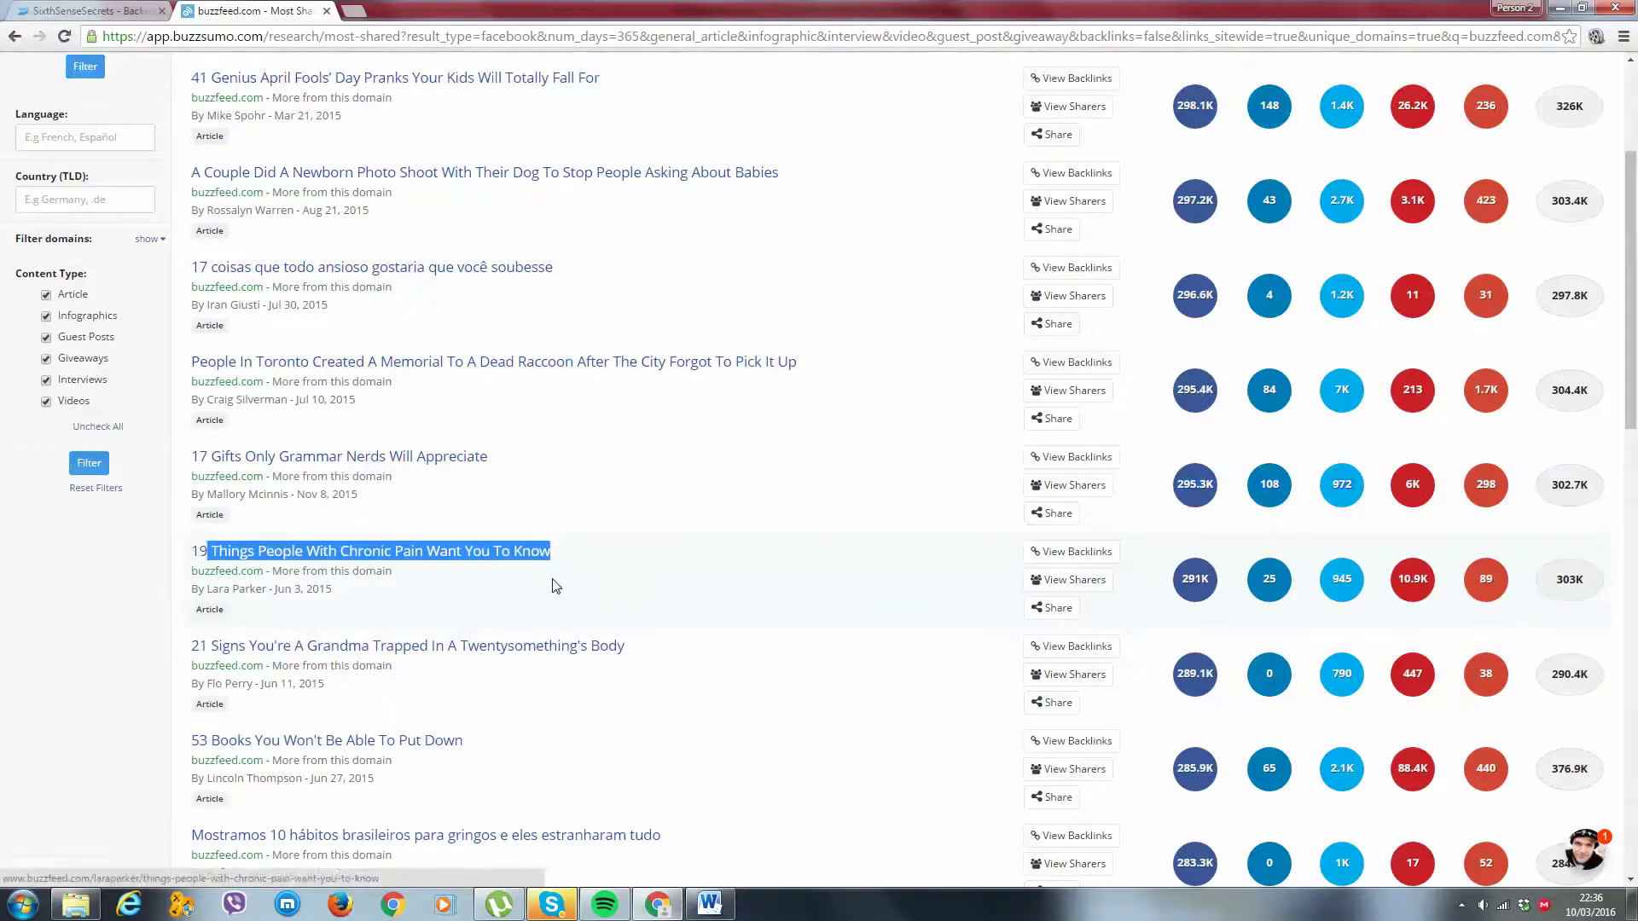
pyautogui.click(563, 576)
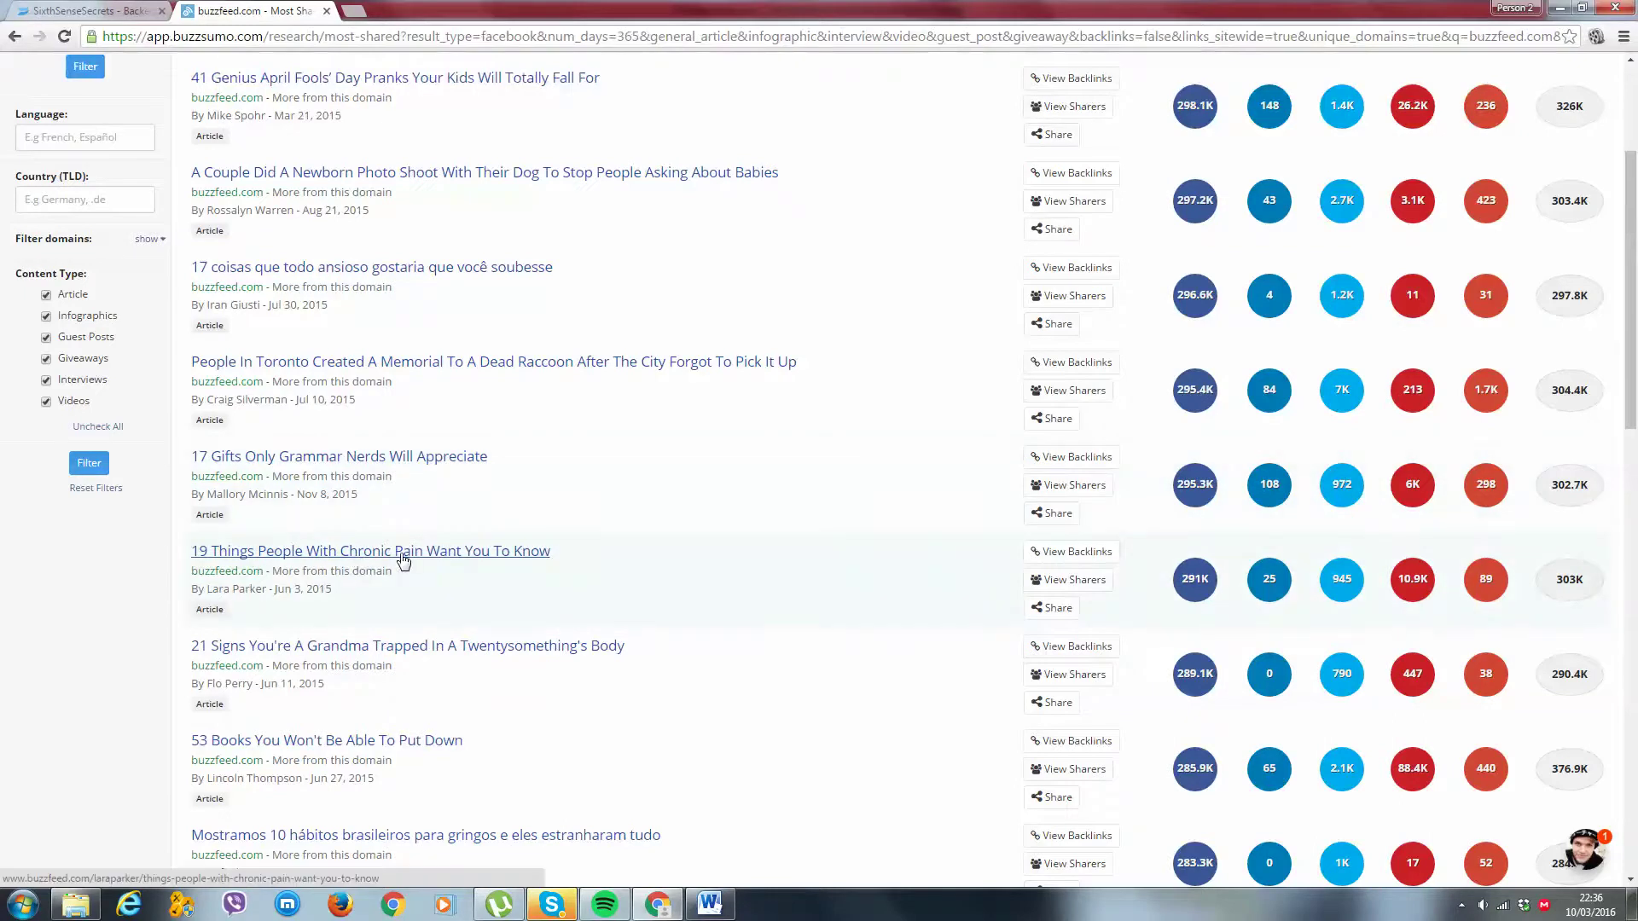
pyautogui.scroll(-3, 403, 560)
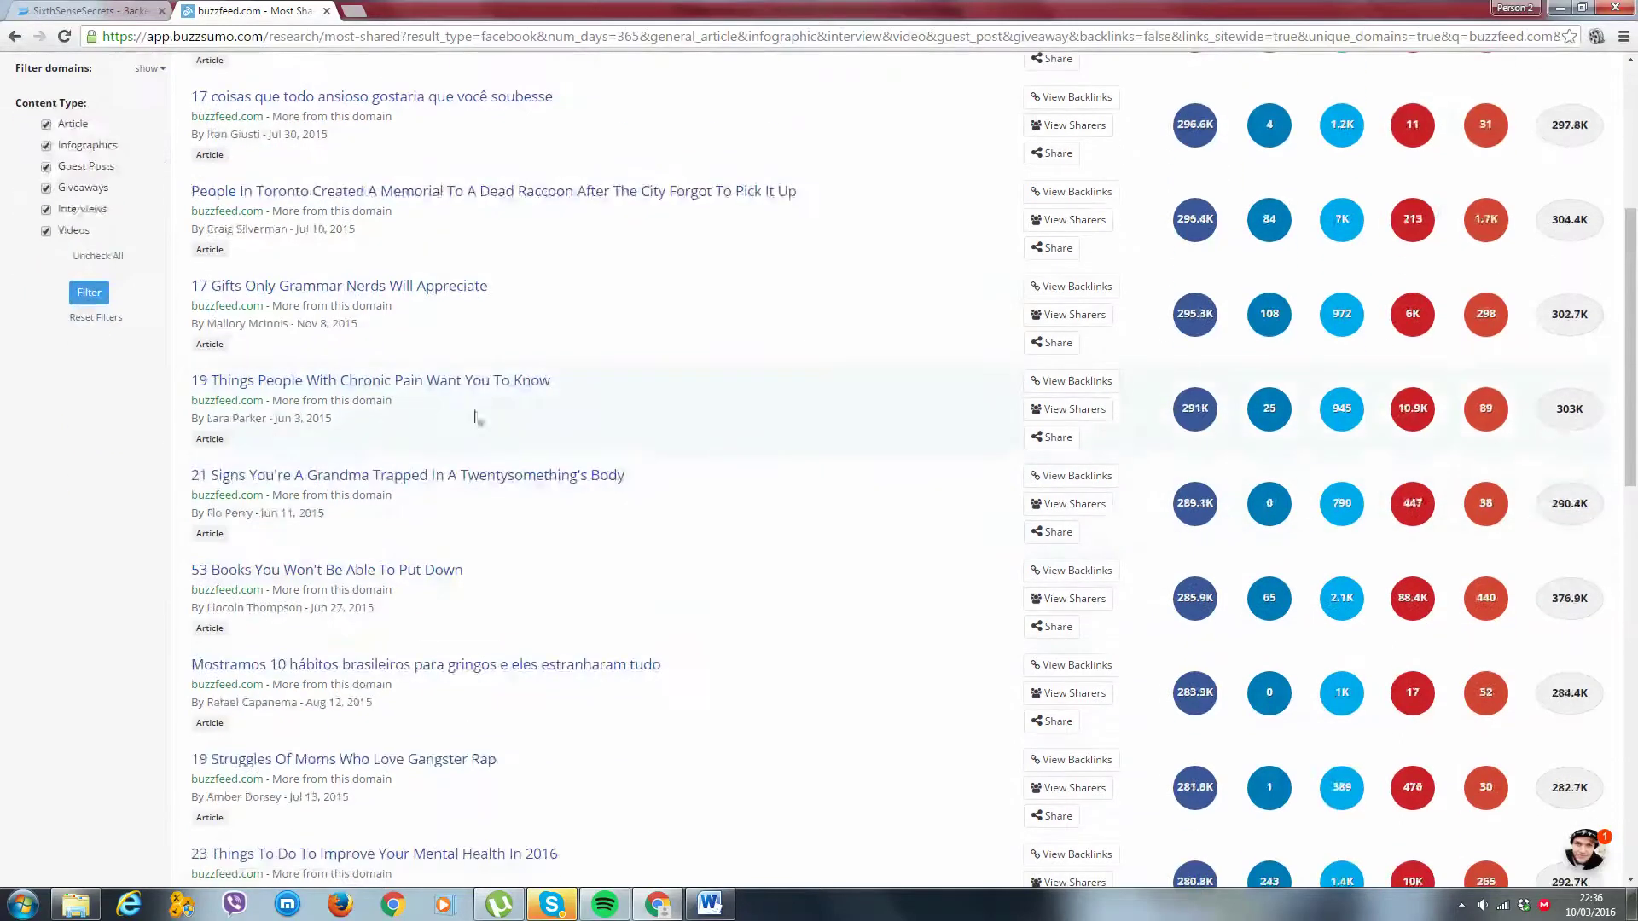
pyautogui.moveTo(574, 385); pyautogui.dragTo(228, 384)
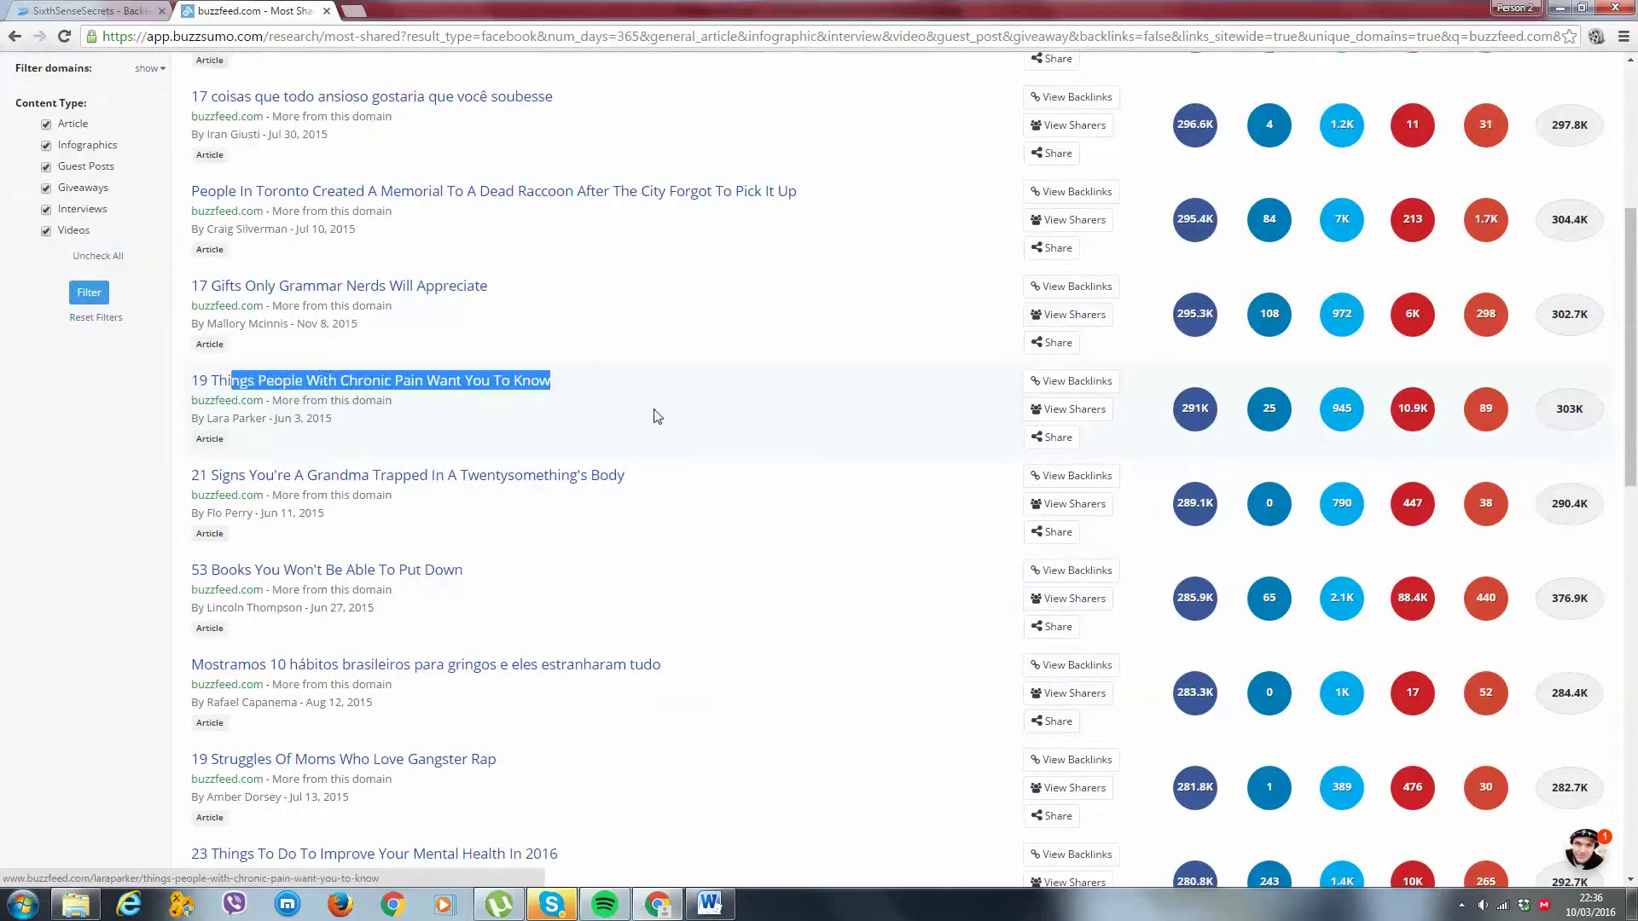
pyautogui.click(531, 407)
pyautogui.click(456, 386)
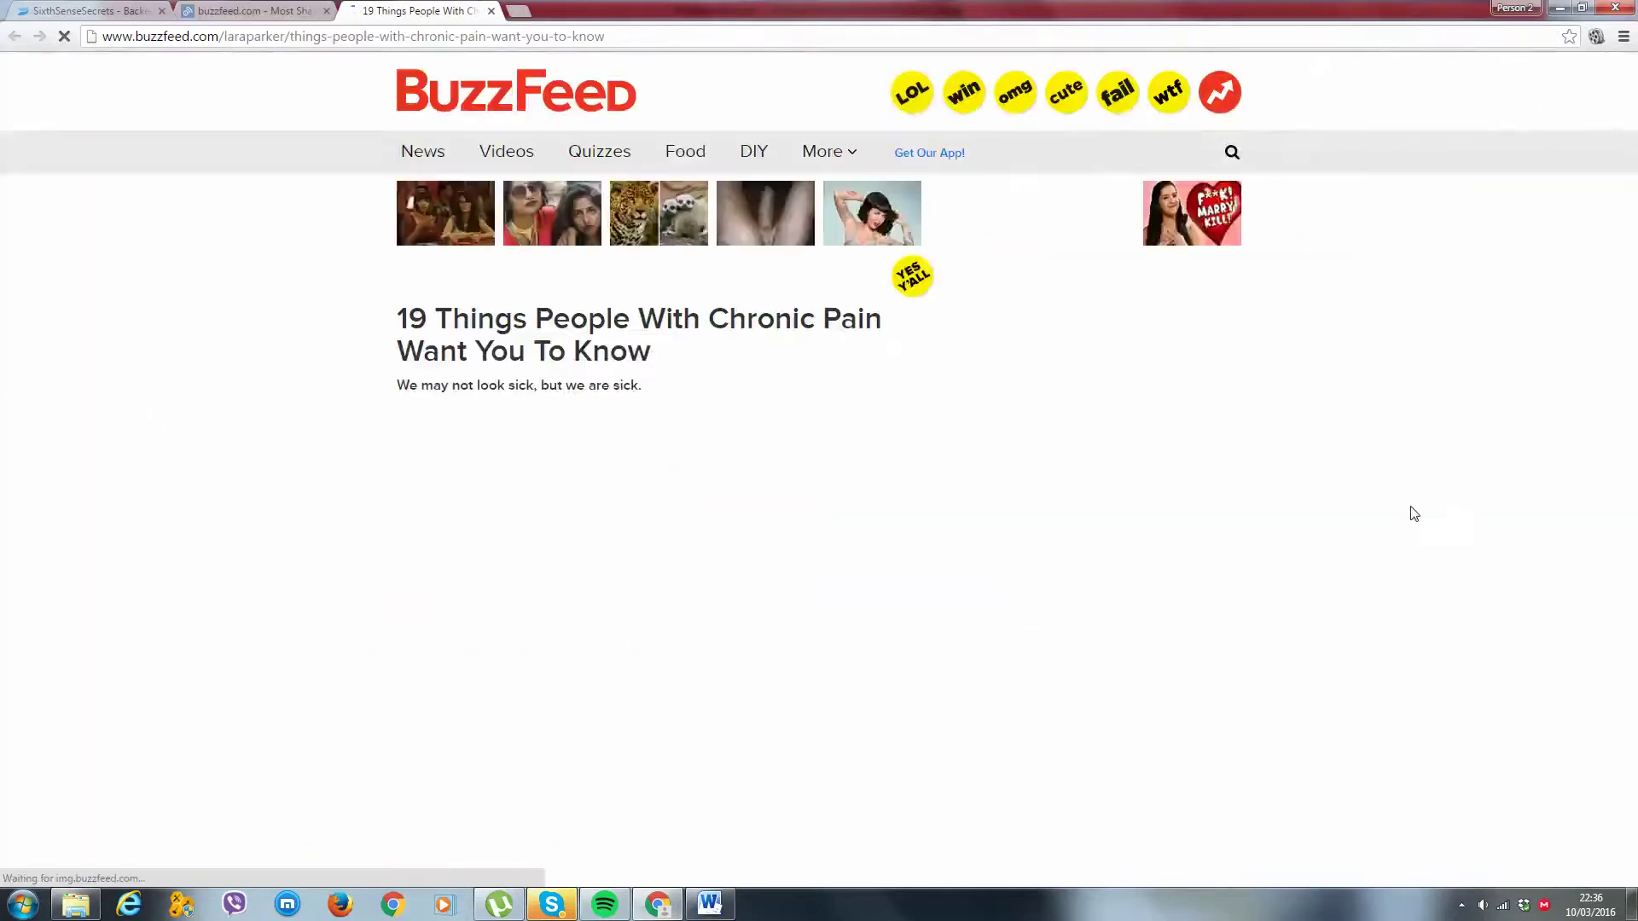
pyautogui.scroll(-3, 327, 377)
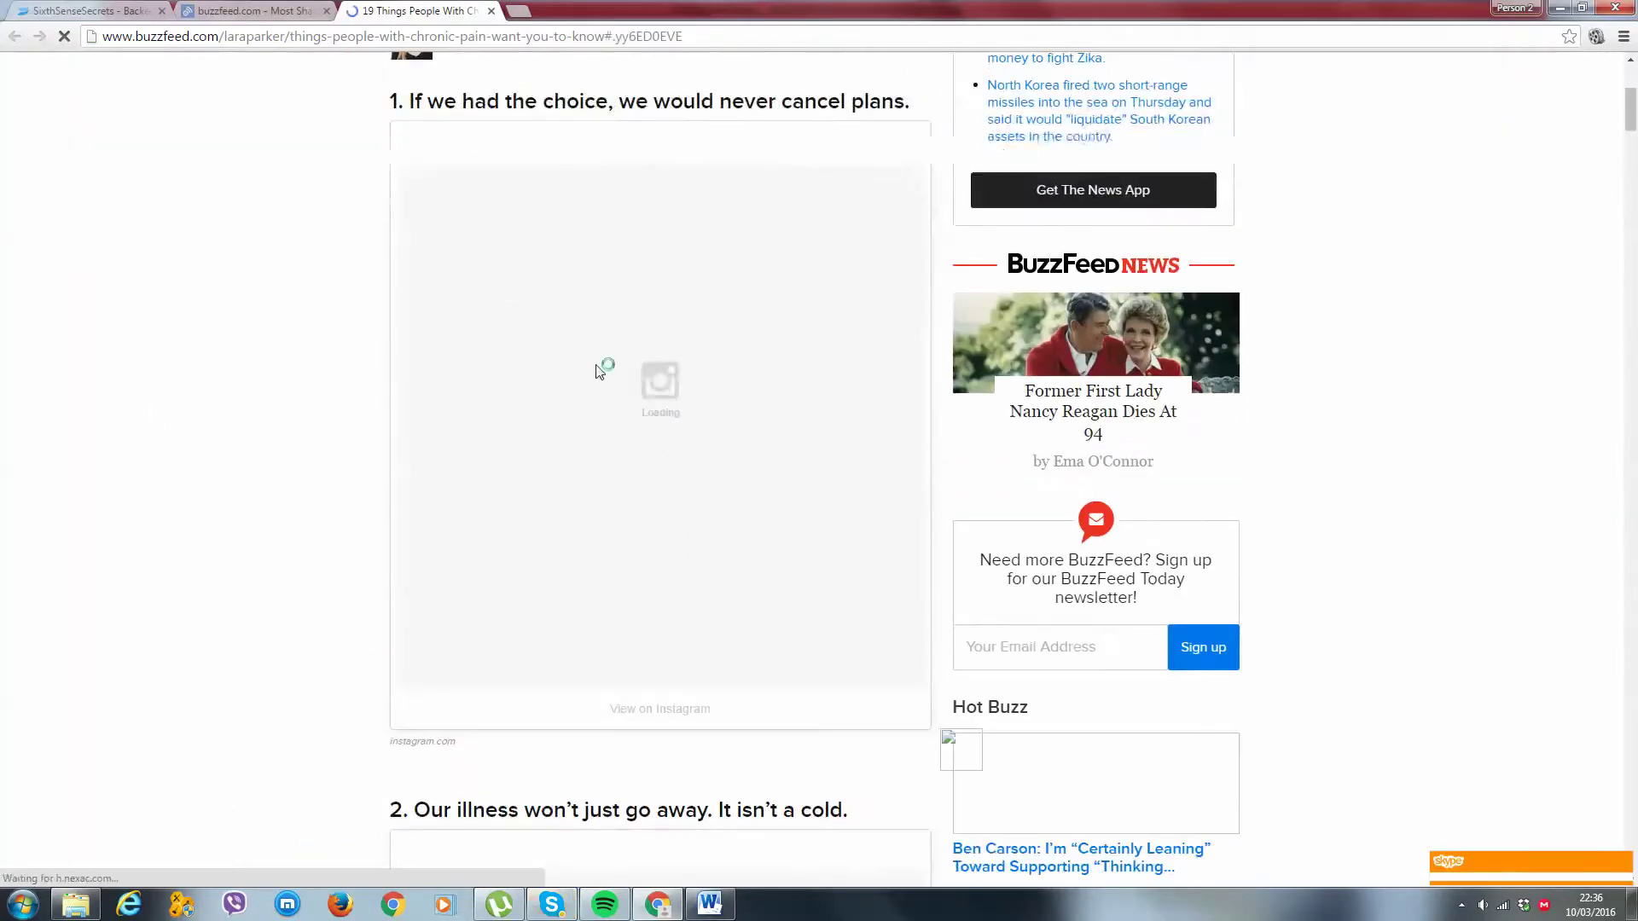
pyautogui.scroll(-5, 610, 362)
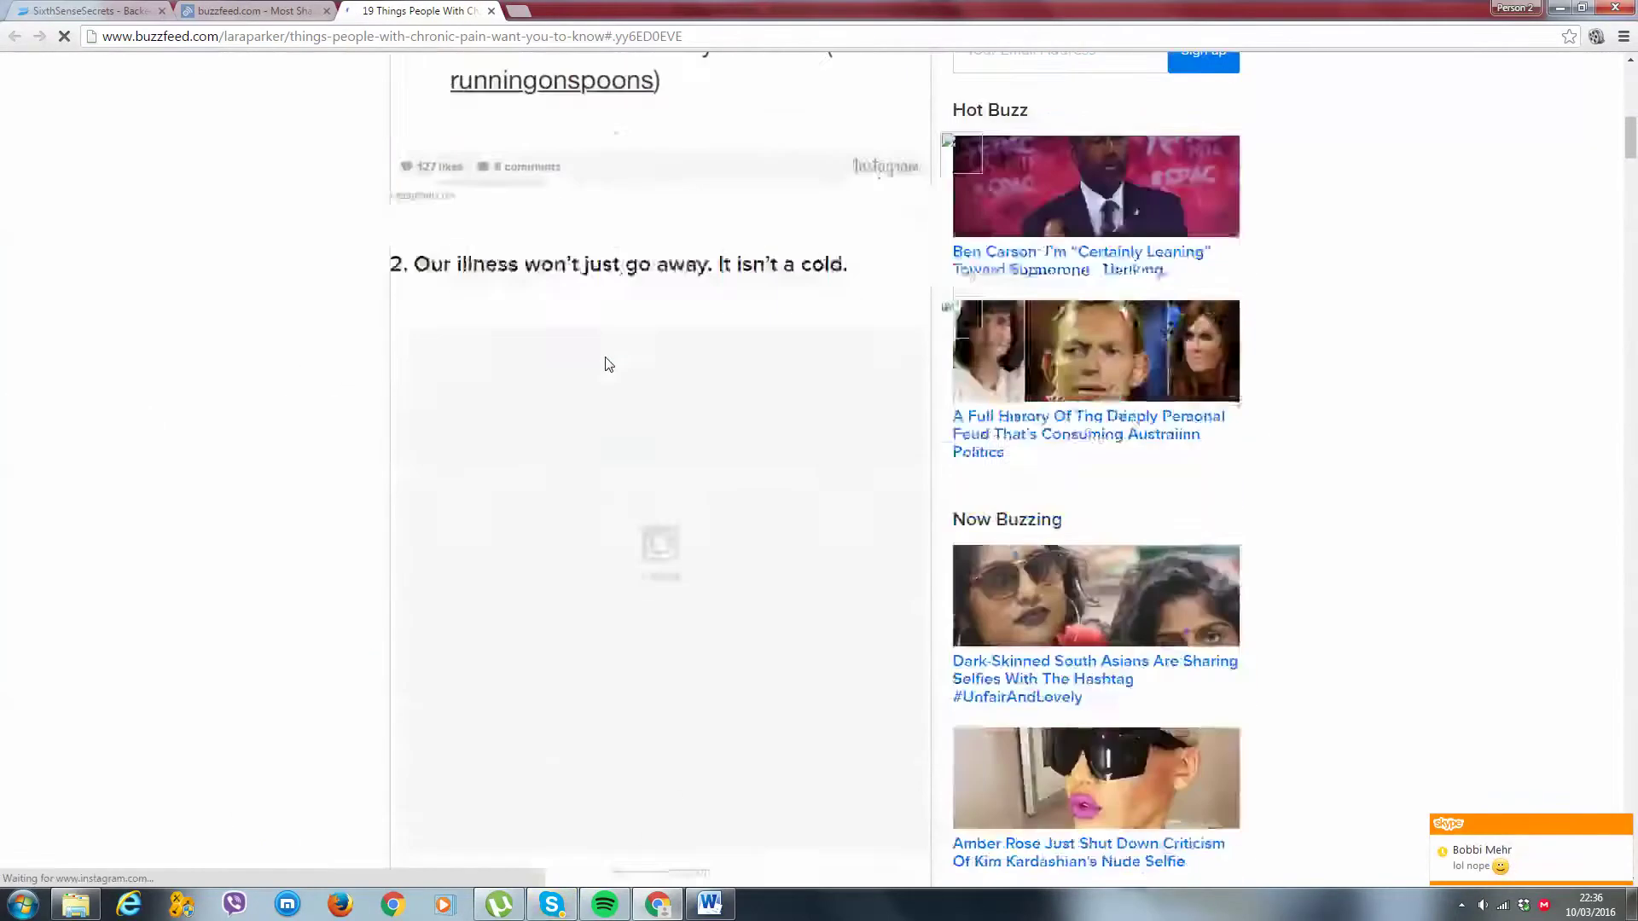
pyautogui.scroll(3, 609, 363)
pyautogui.scroll(-5, 687, 317)
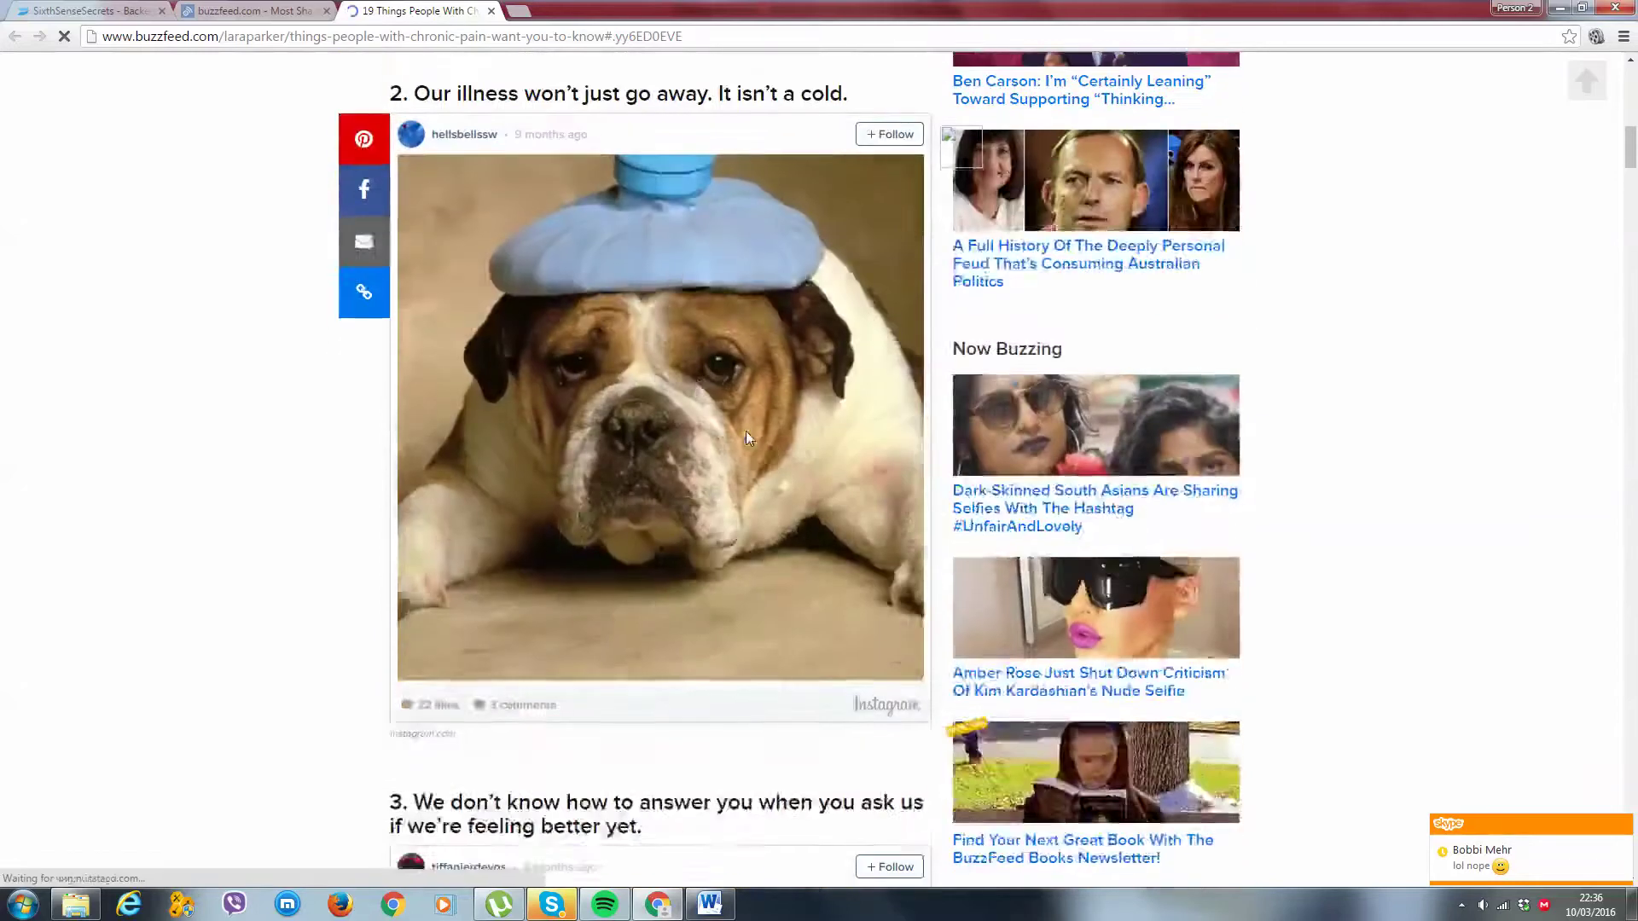
pyautogui.scroll(-2, 664, 364)
pyautogui.scroll(-2, 643, 354)
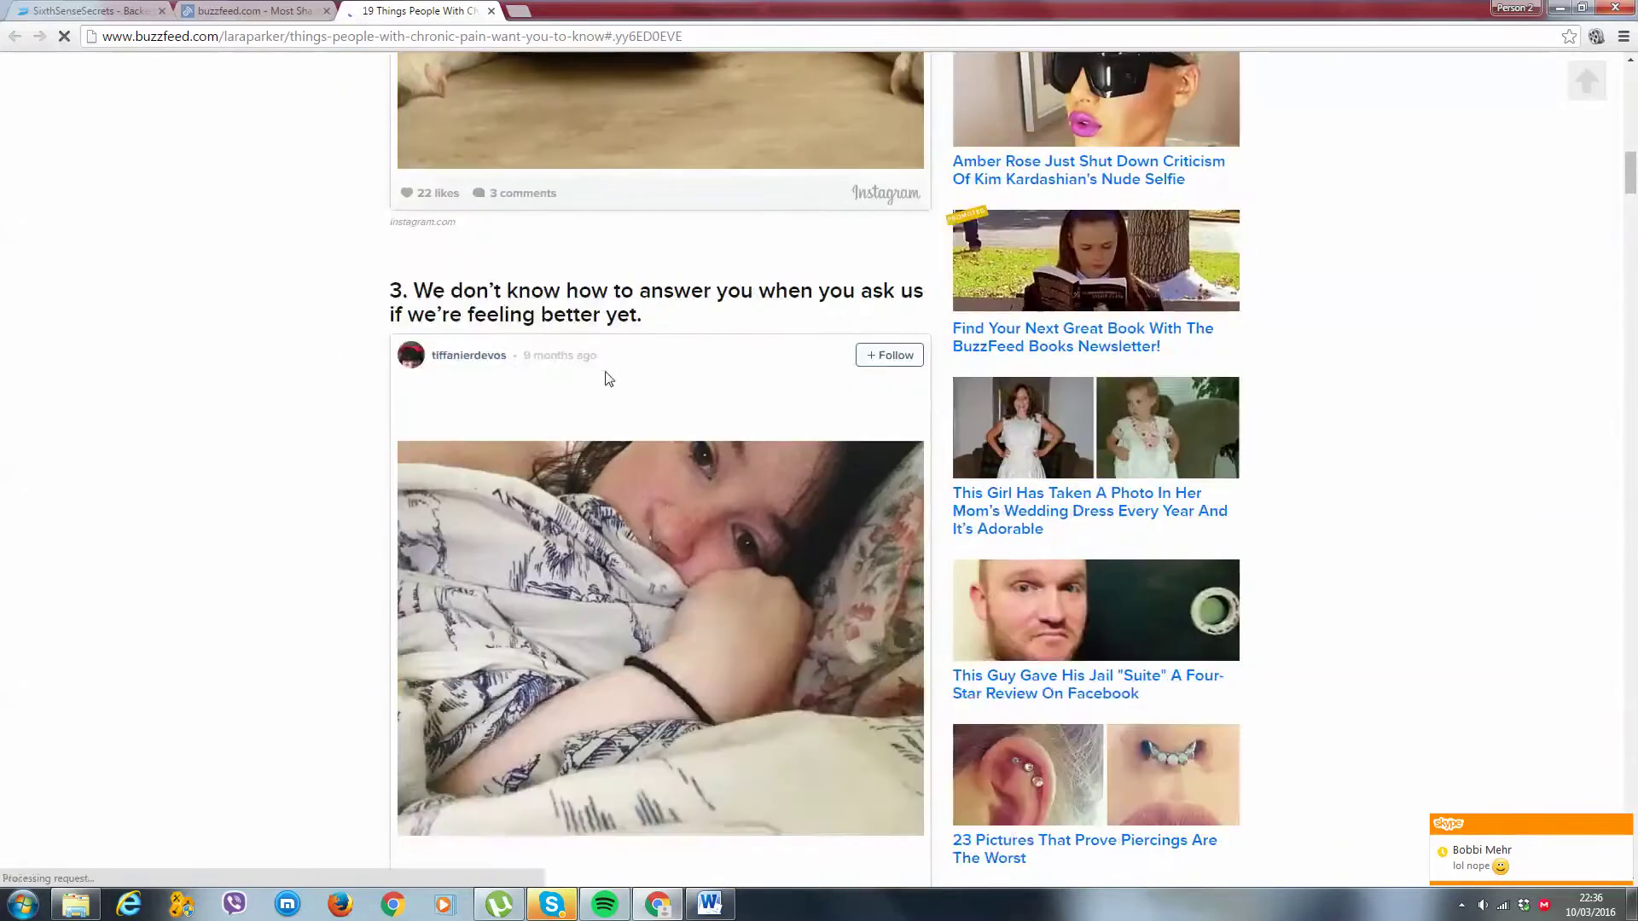
pyautogui.scroll(-2, 606, 376)
pyautogui.scroll(-2, 628, 405)
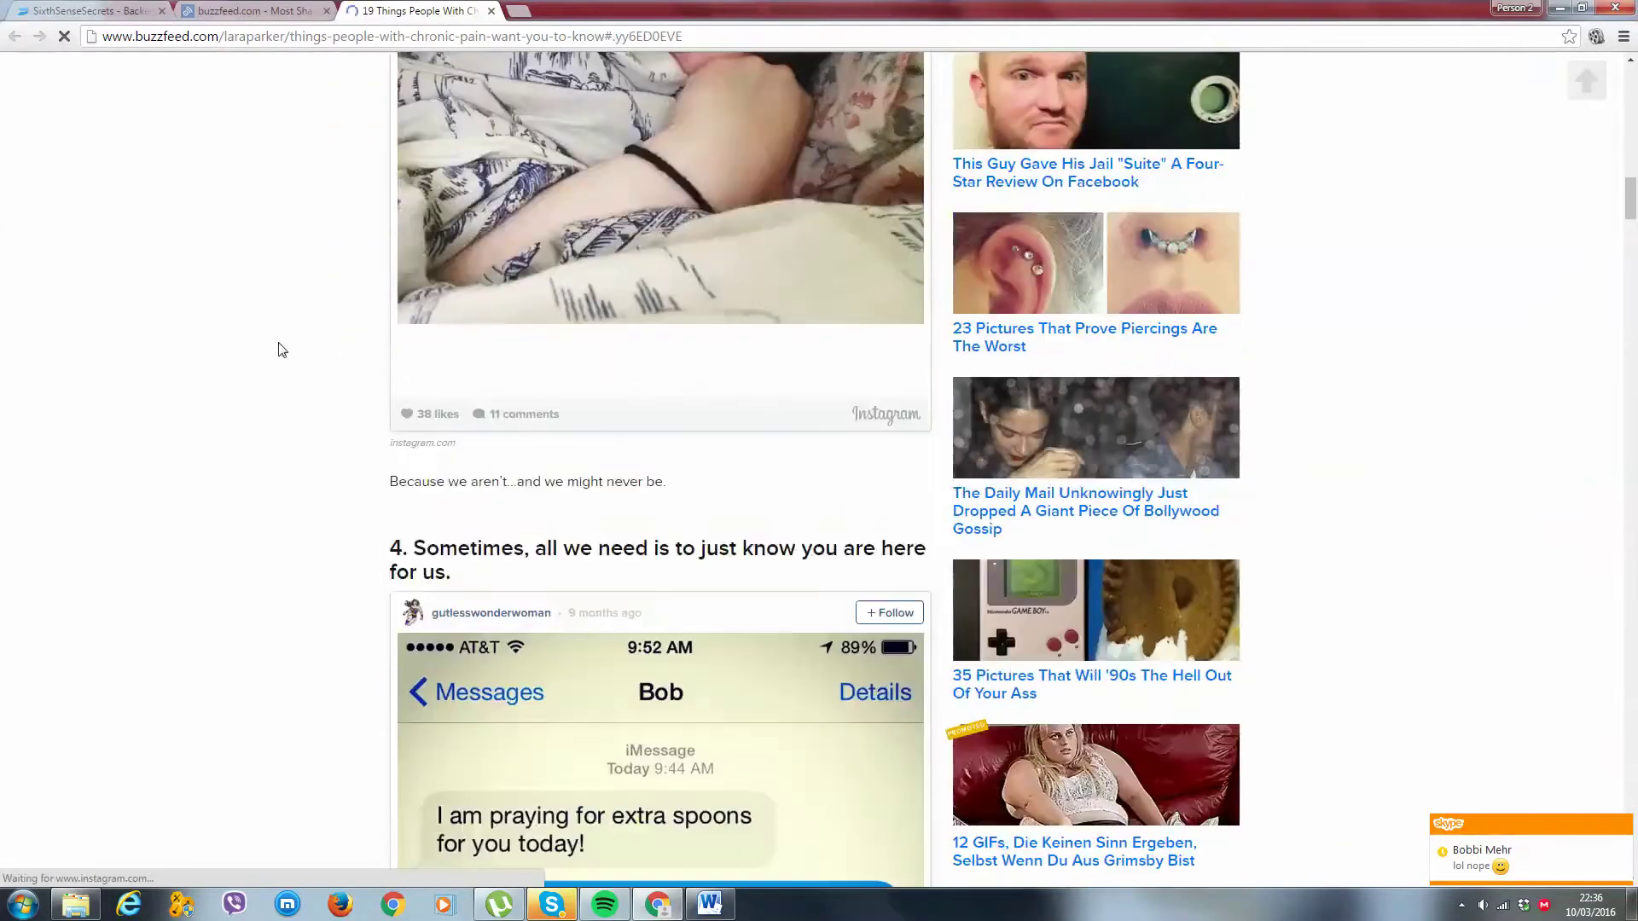
pyautogui.scroll(-1, 4, 244)
pyautogui.scroll(-5, 713, 274)
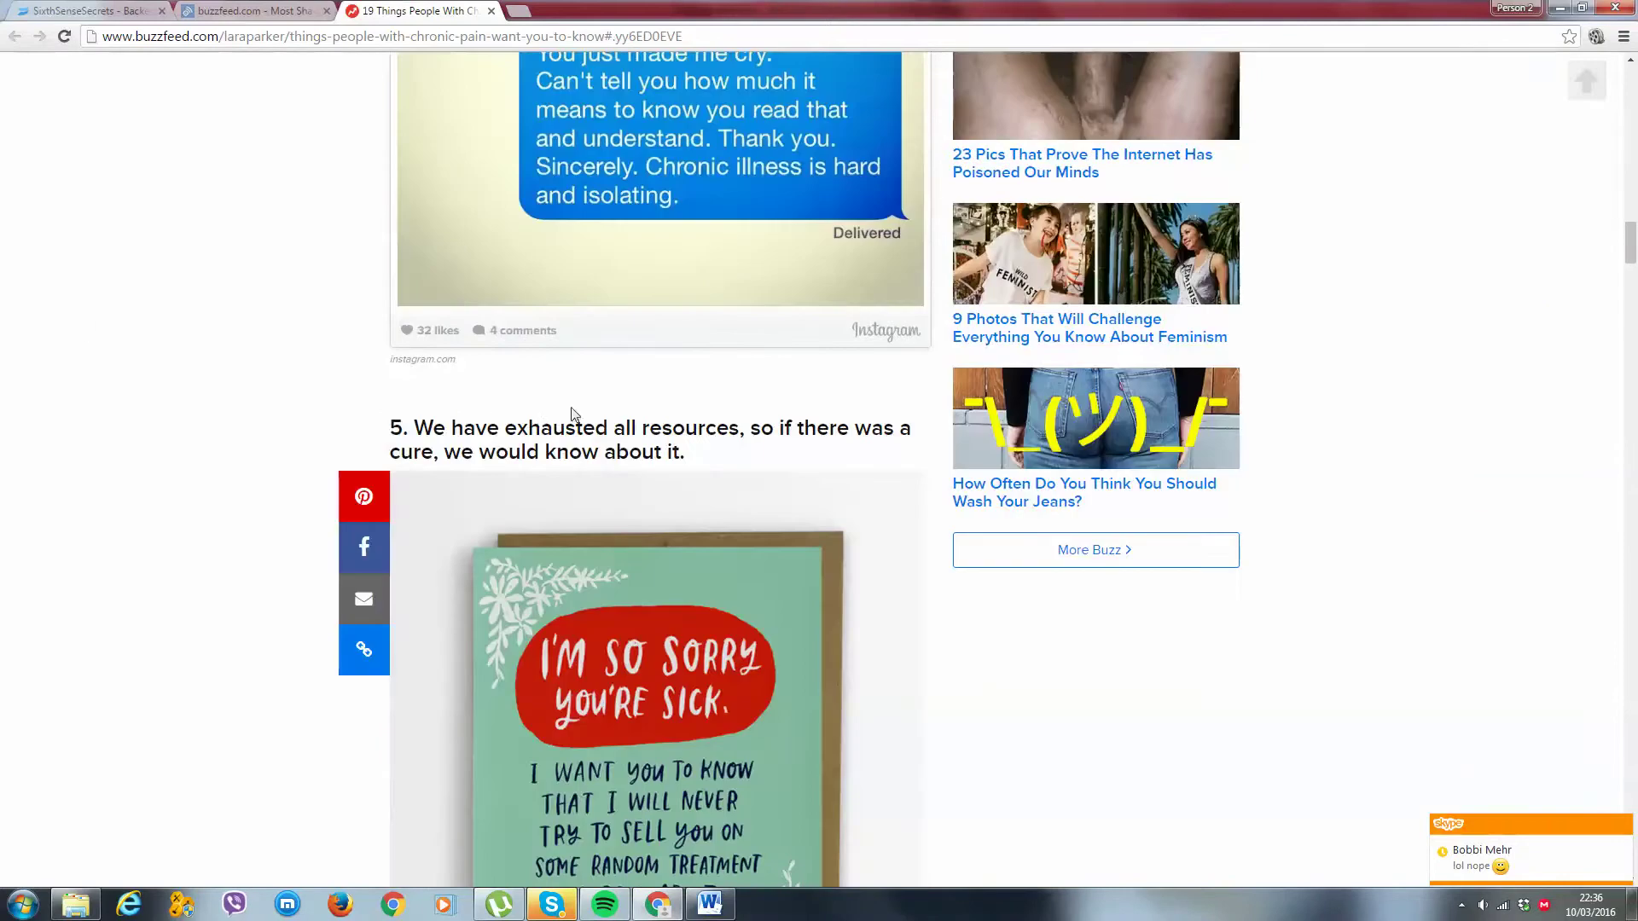
pyautogui.scroll(3, 637, 382)
pyautogui.scroll(1, 576, 373)
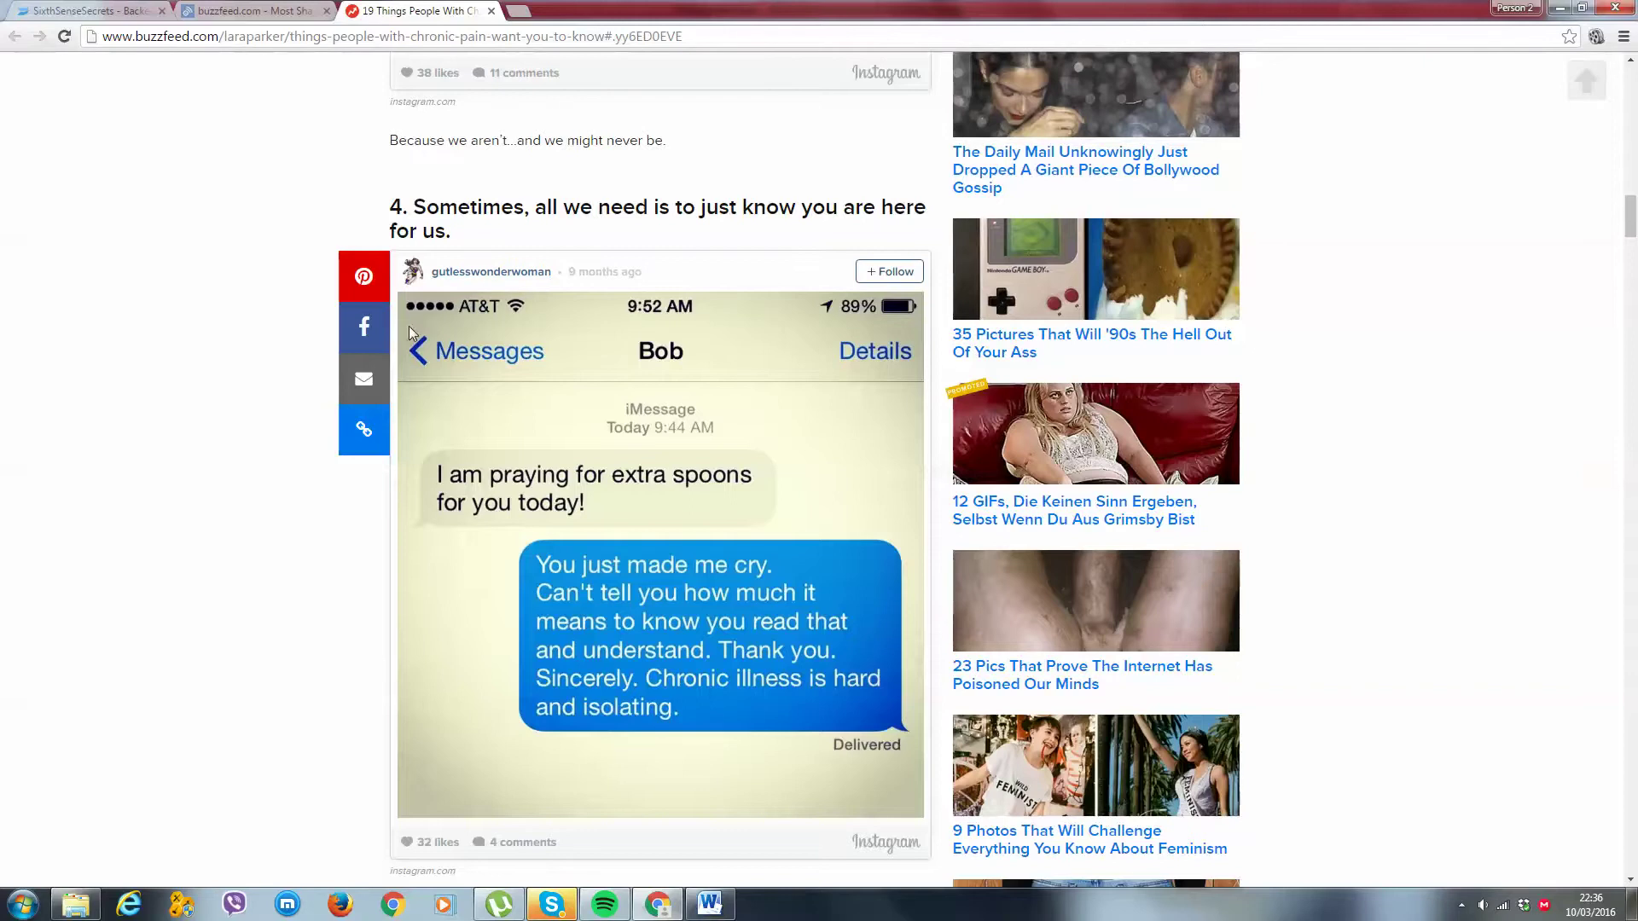
pyautogui.scroll(-1, 407, 200)
pyautogui.scroll(-2, 409, 188)
pyautogui.scroll(-1, 411, 187)
pyautogui.scroll(-2, 408, 189)
pyautogui.scroll(2, 408, 188)
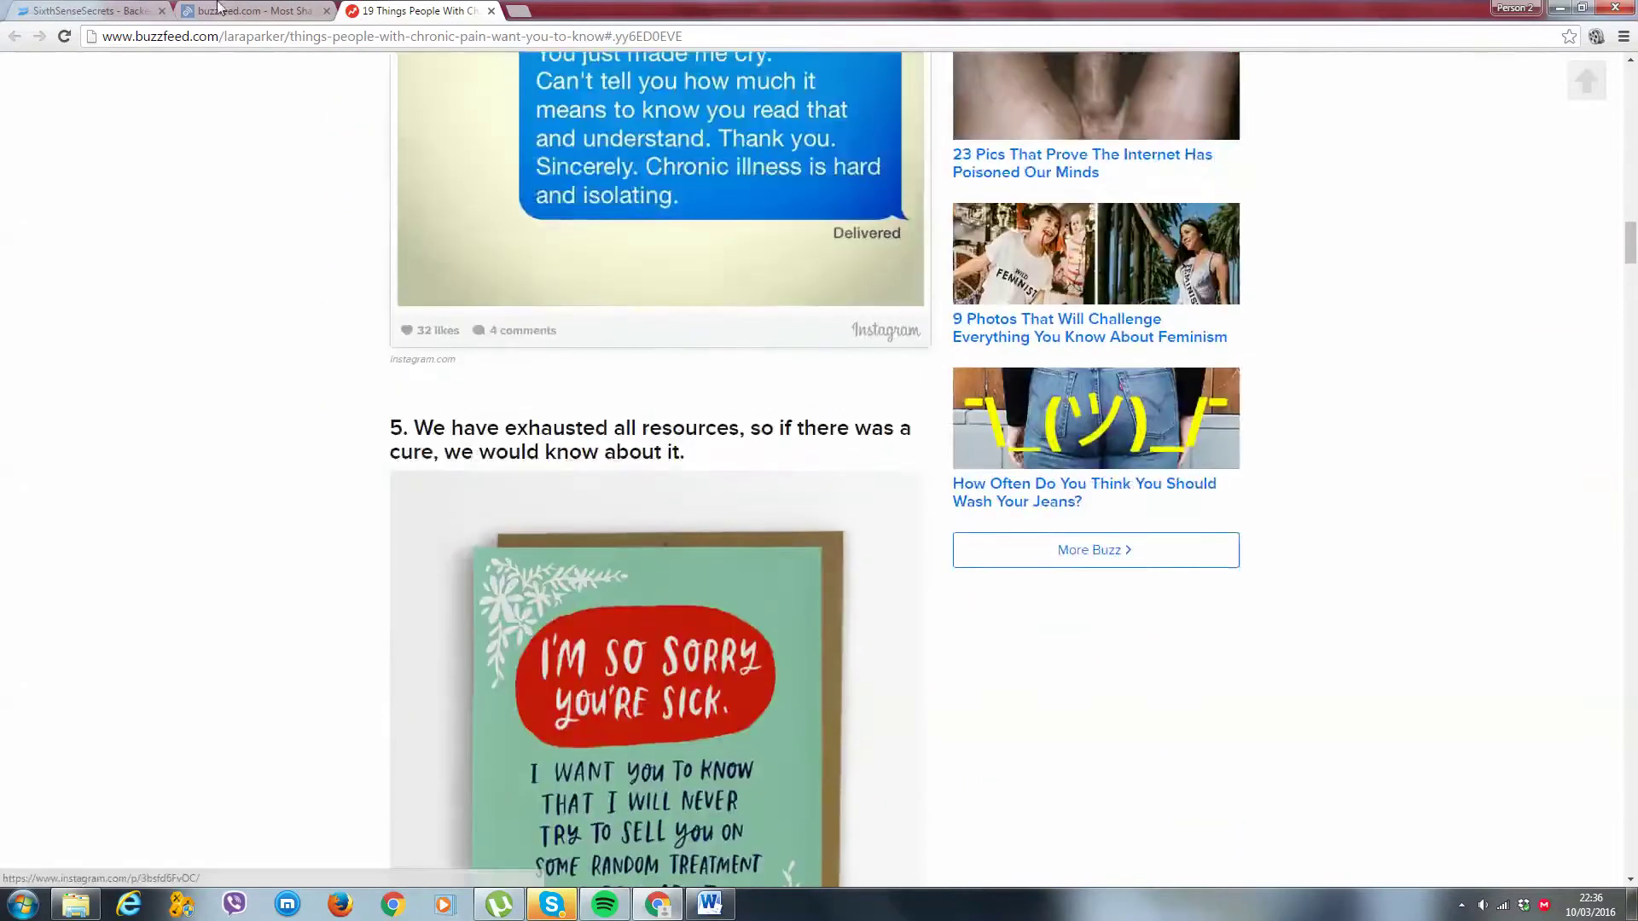
pyautogui.click(491, 11)
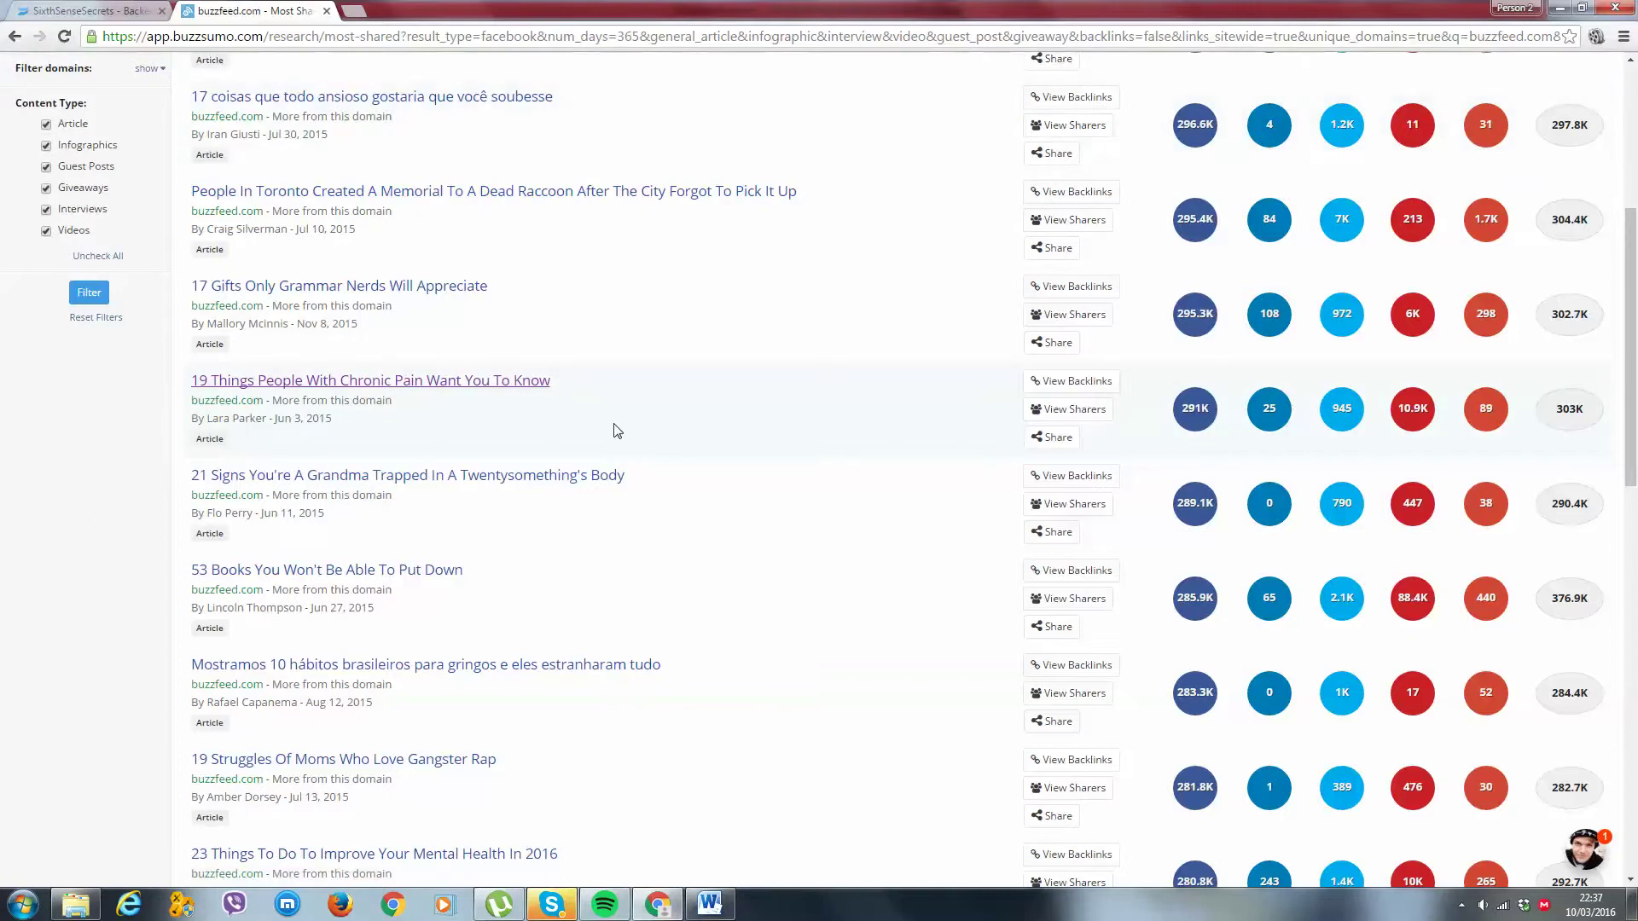
pyautogui.scroll(3, 612, 432)
pyautogui.scroll(2, 632, 436)
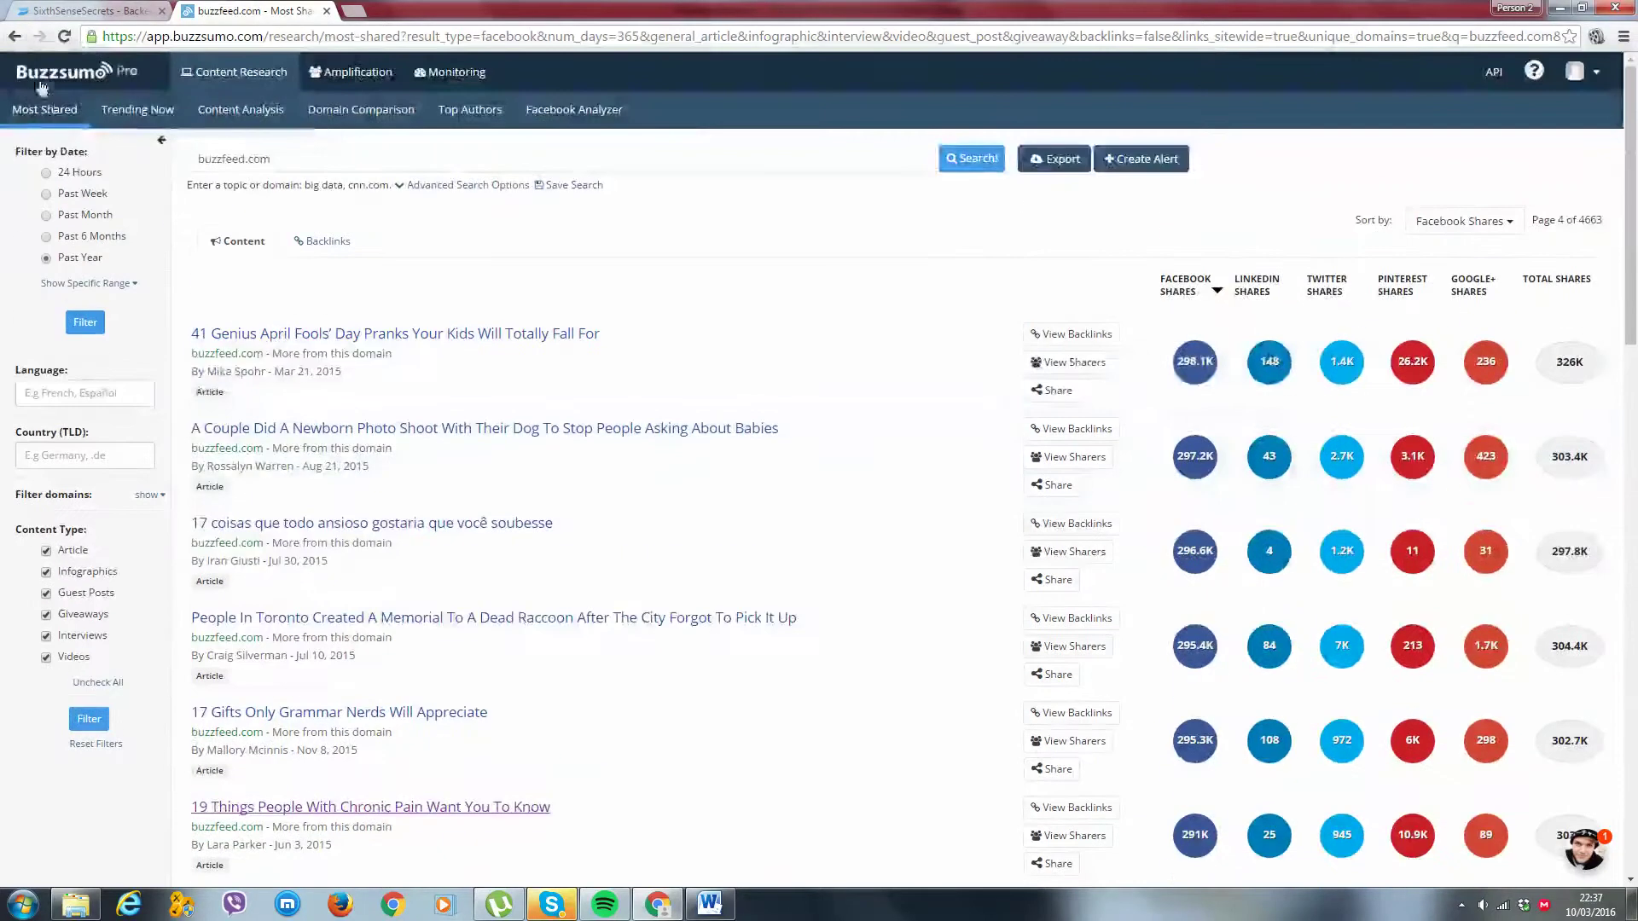
# Return to page 3 of the buzzfeed.com results, led by the 'Elf' Christmas movie article
pyautogui.click(44, 108)
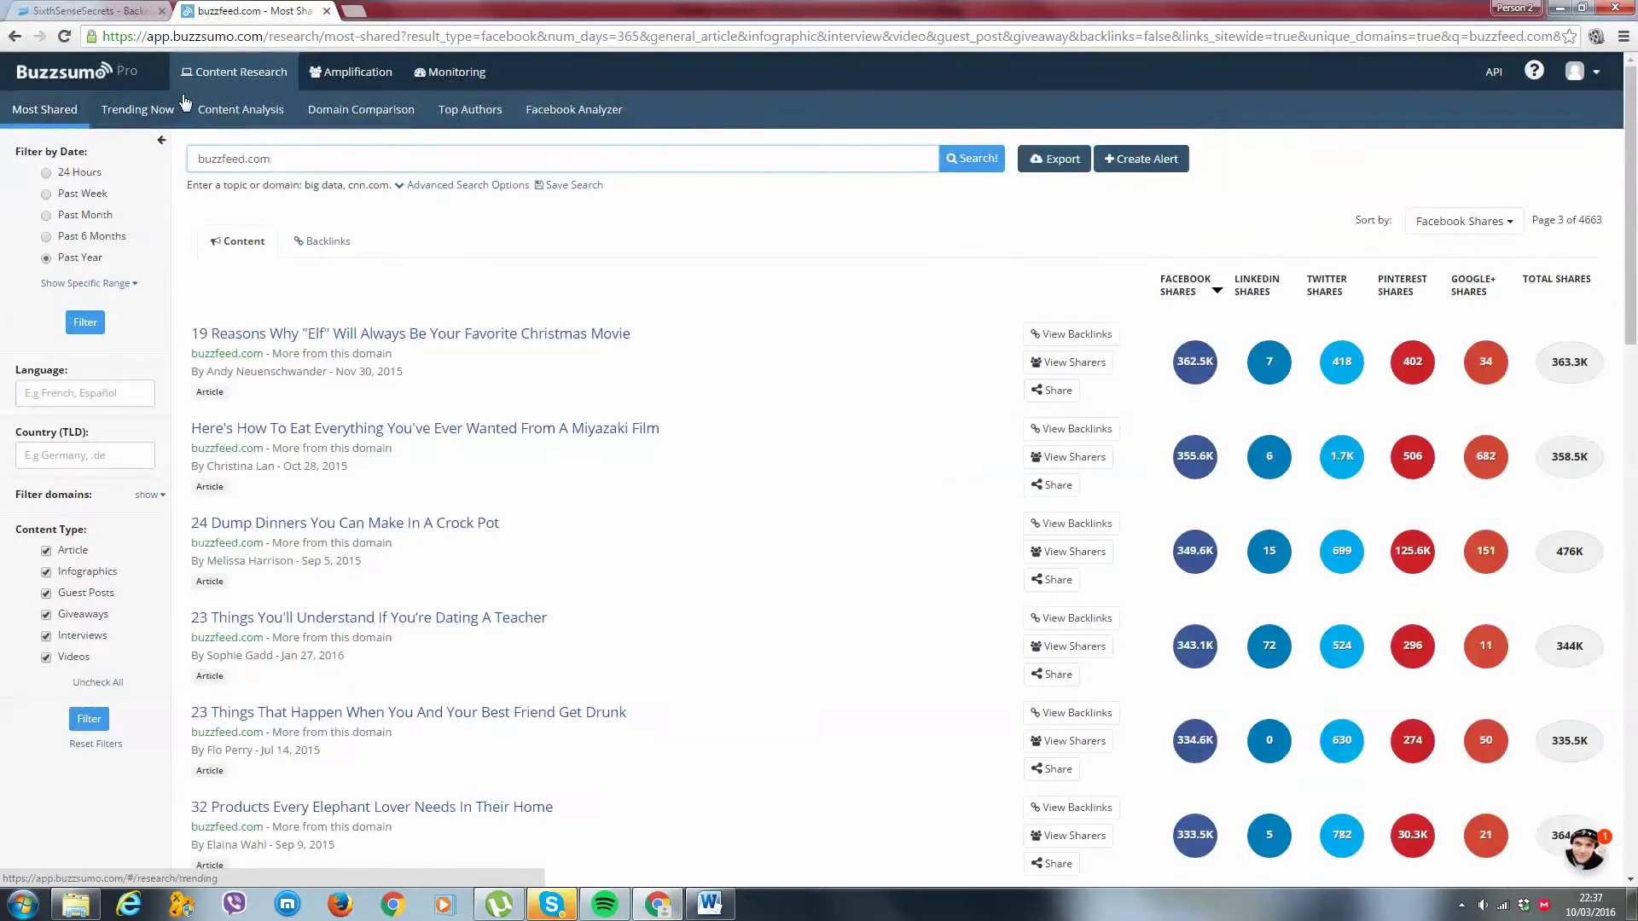